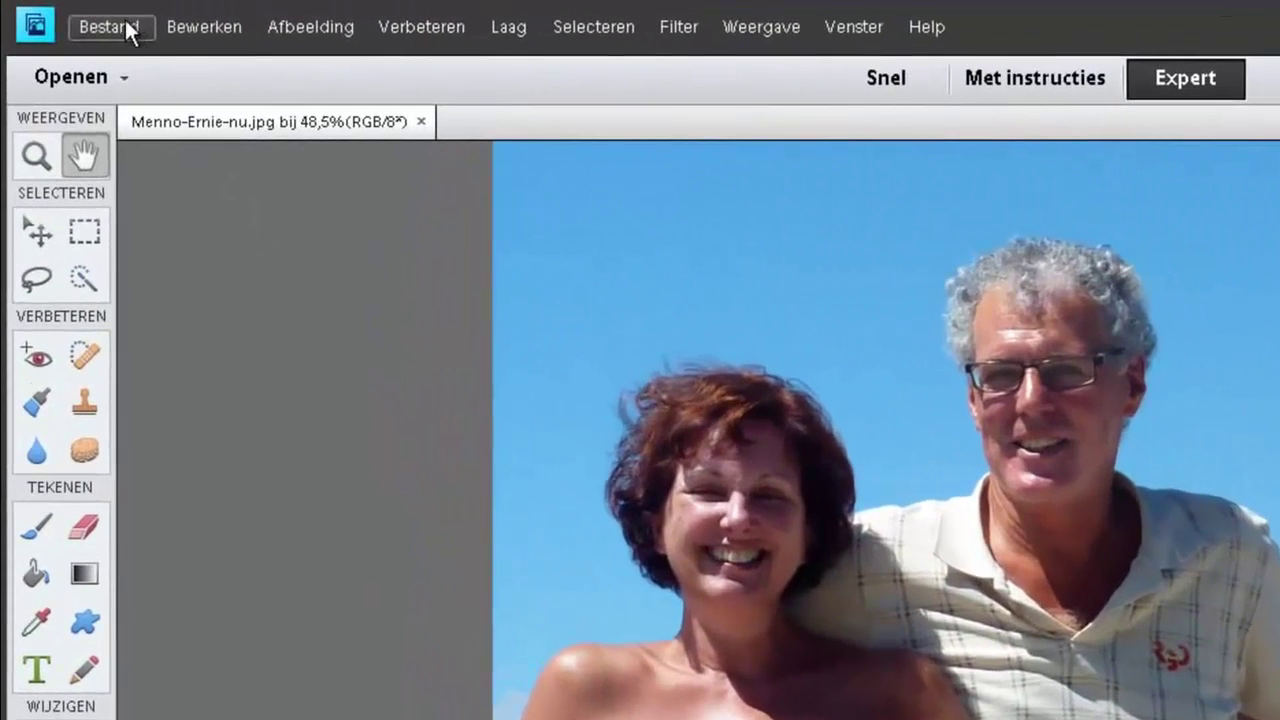
# Step: Create a blank file in pixels: width 3080, height 2220, resolution 72, shown in centimetres
pyautogui.click(115, 22)
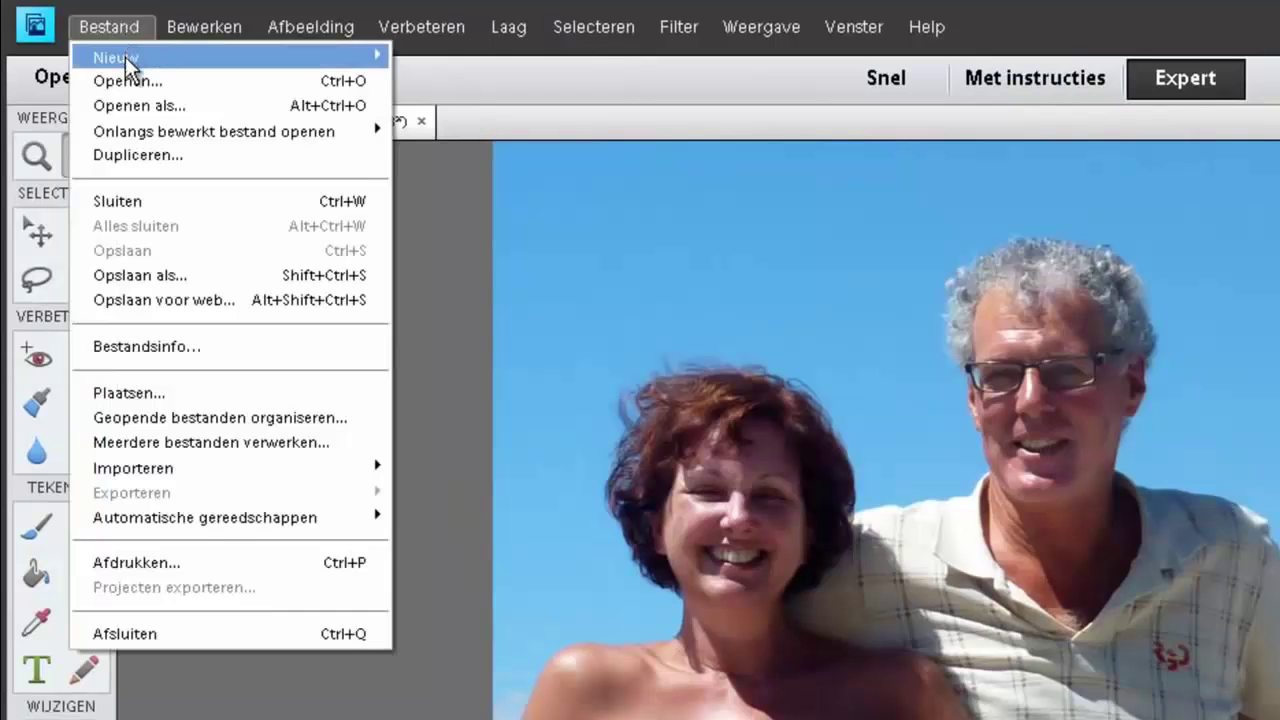
pyautogui.moveTo(230, 57)
pyautogui.click(434, 58)
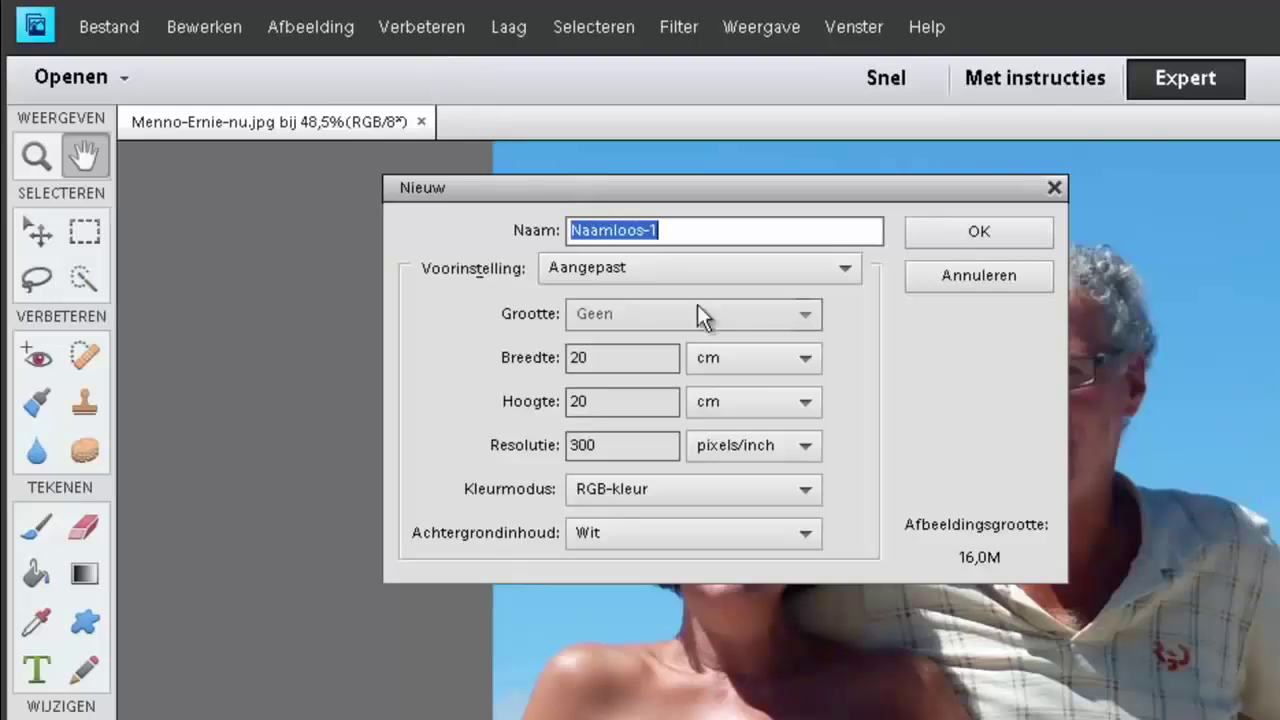
pyautogui.click(748, 362)
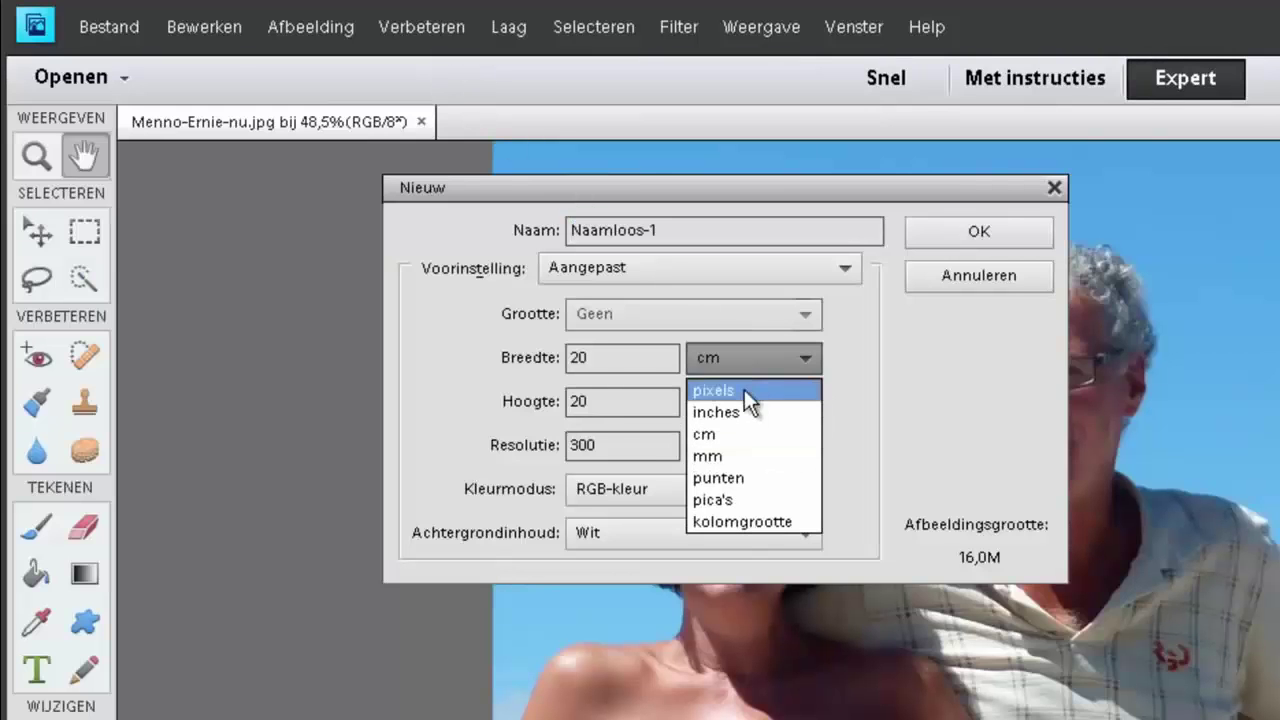
pyautogui.click(738, 391)
pyautogui.moveTo(620, 360); pyautogui.dragTo(551, 355)
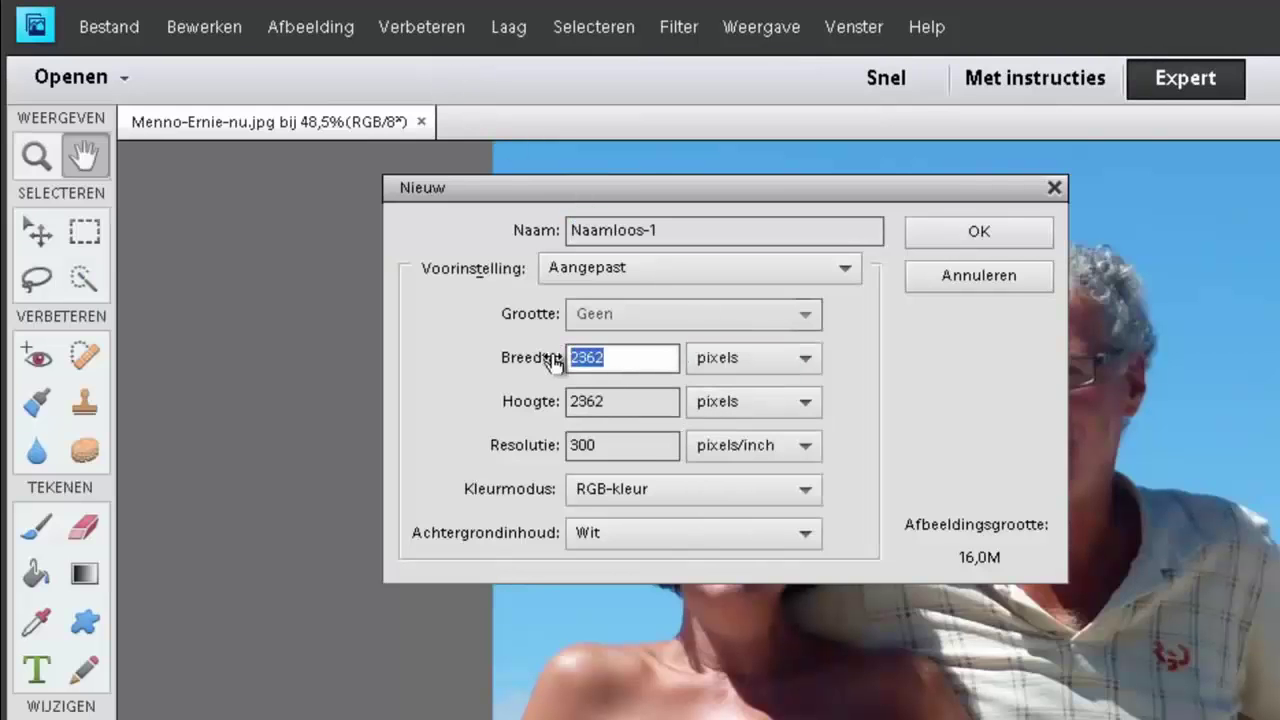
pyautogui.write('3080')
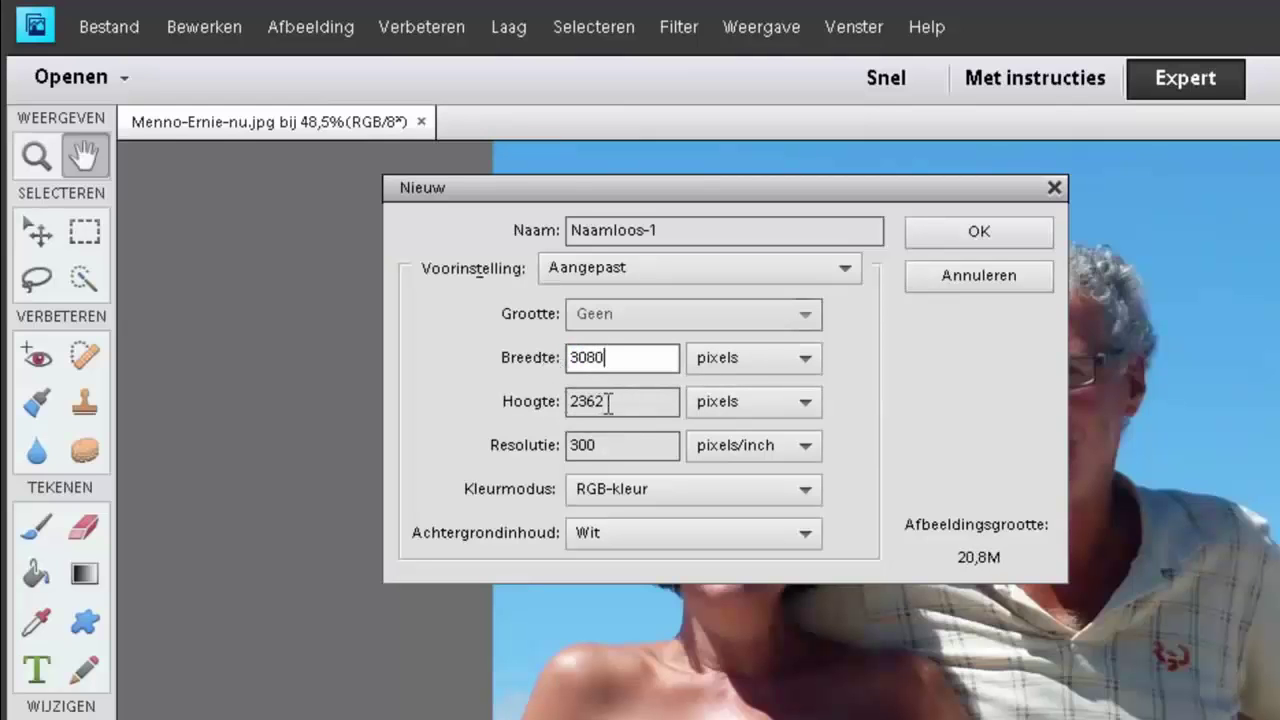
pyautogui.moveTo(608, 401); pyautogui.dragTo(550, 403)
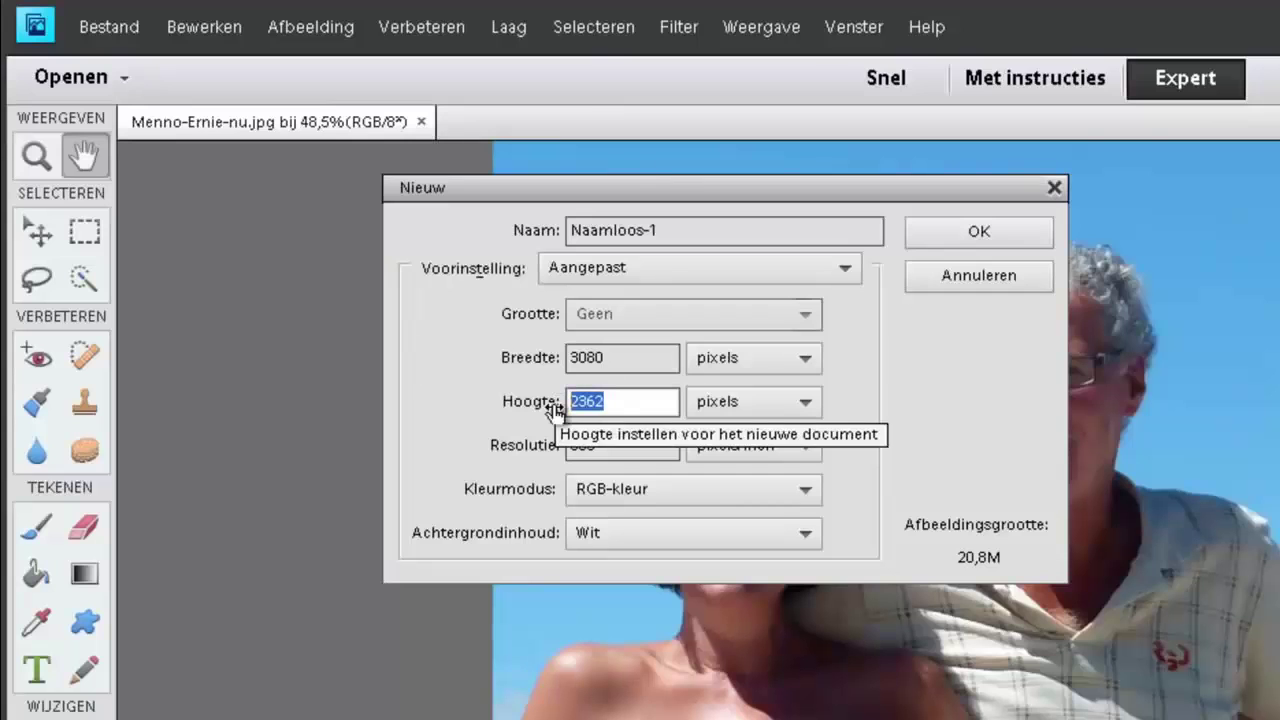
pyautogui.write('2220')
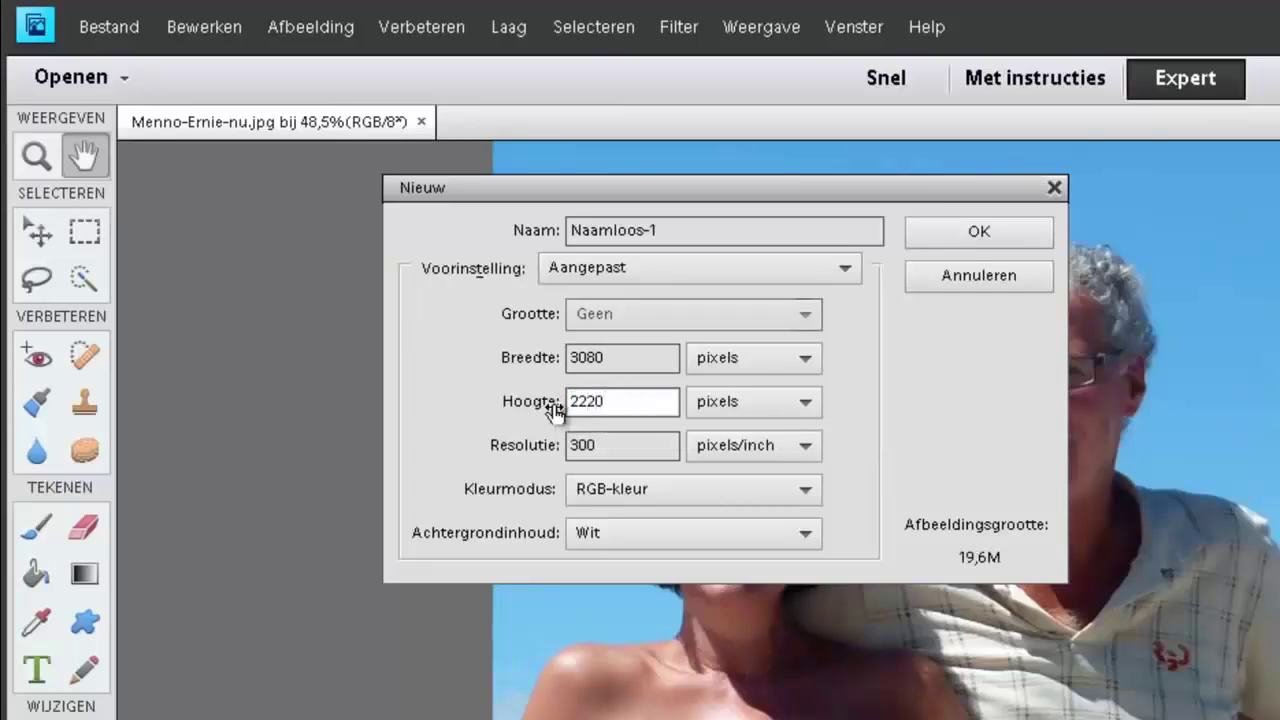
pyautogui.moveTo(614, 446); pyautogui.dragTo(550, 455)
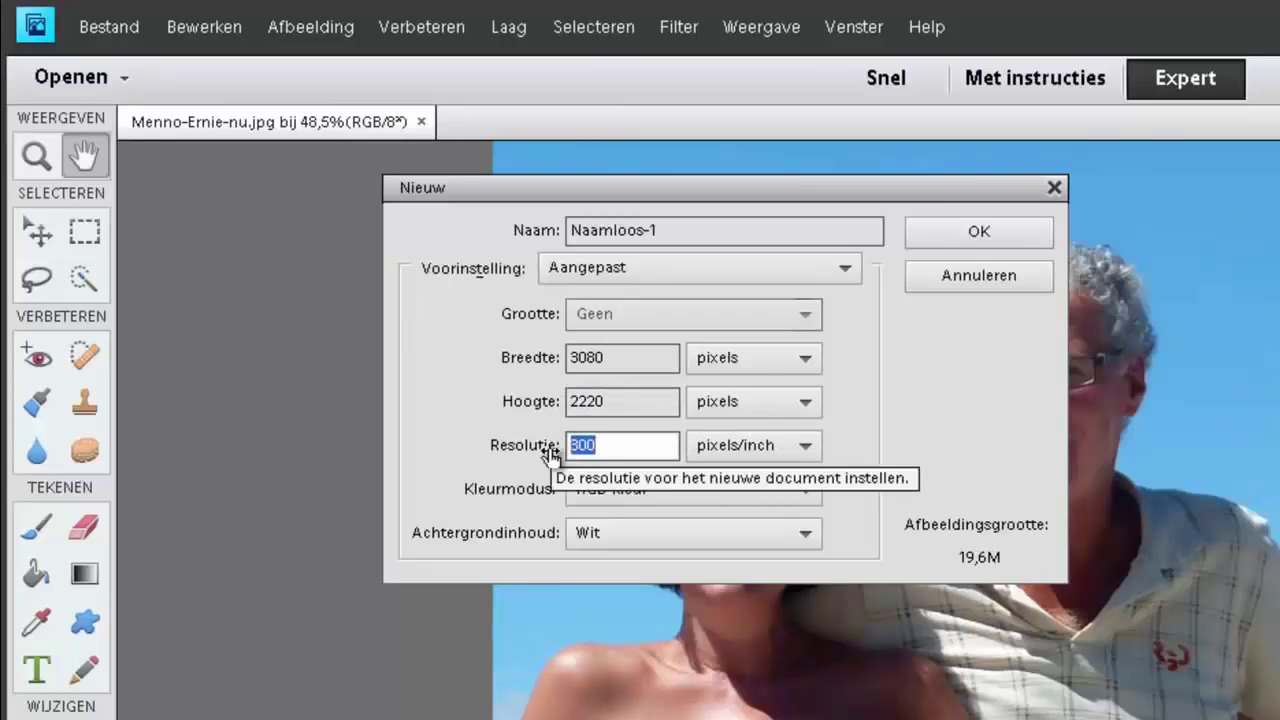
pyautogui.write('72')
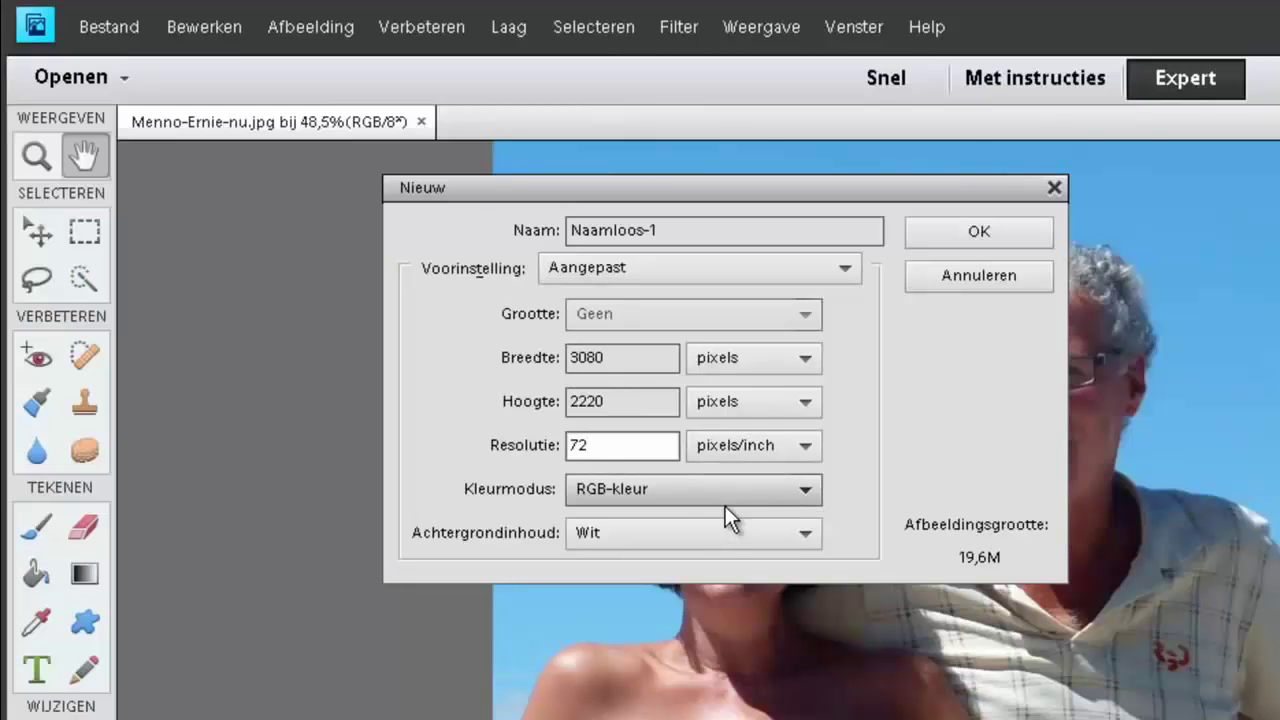
pyautogui.click(759, 363)
pyautogui.click(740, 434)
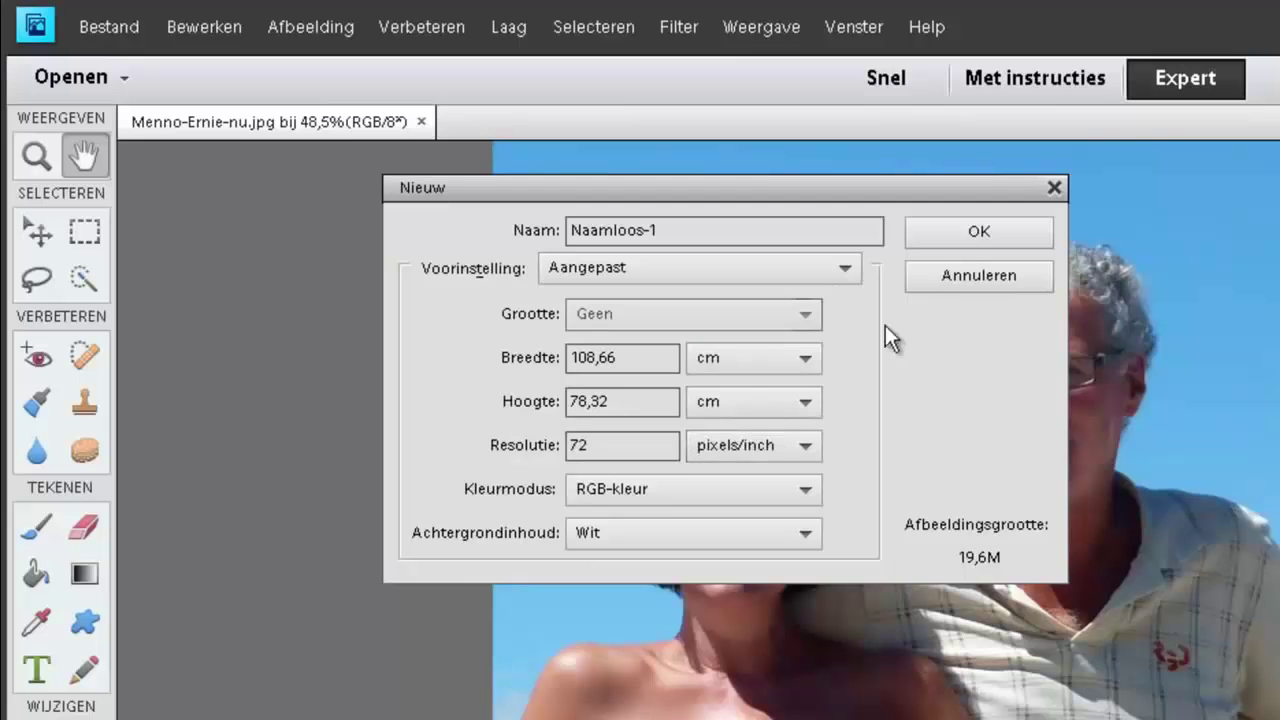
pyautogui.click(990, 234)
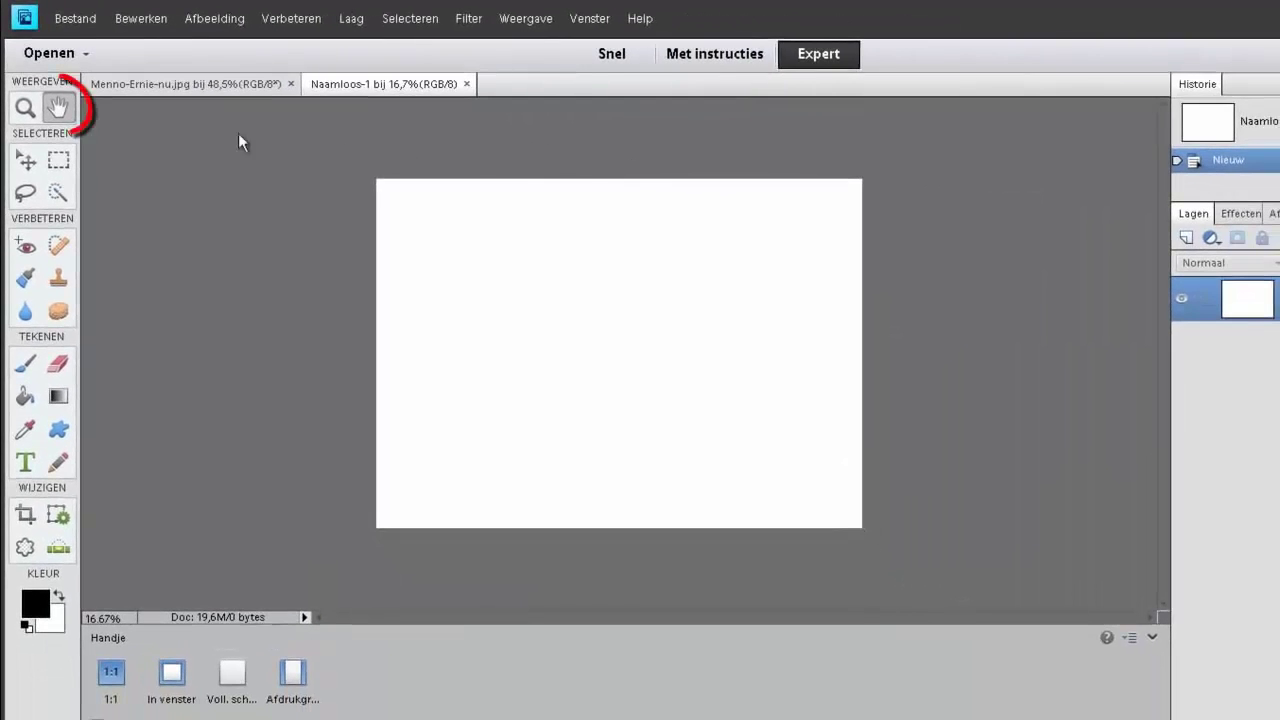
# Step: Fit the canvas to the window and show the library's backgrounds sorted by type
pyautogui.doubleClick(60, 108)
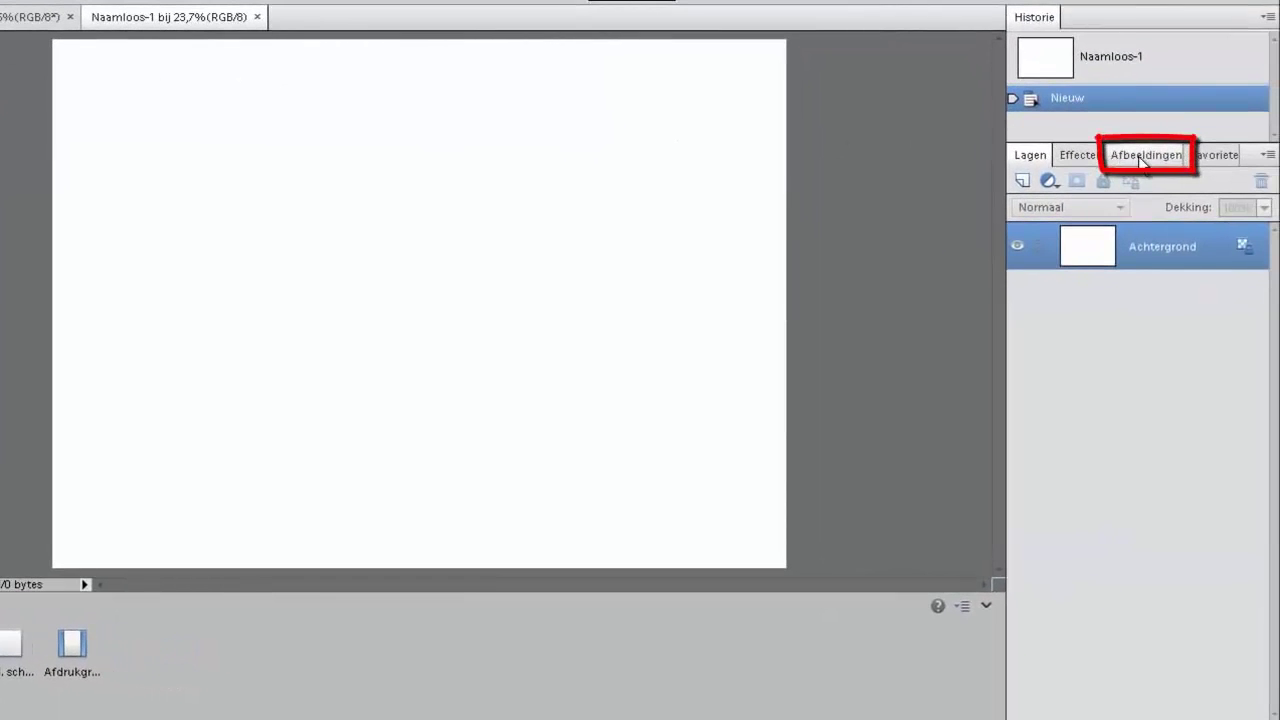
pyautogui.click(1141, 160)
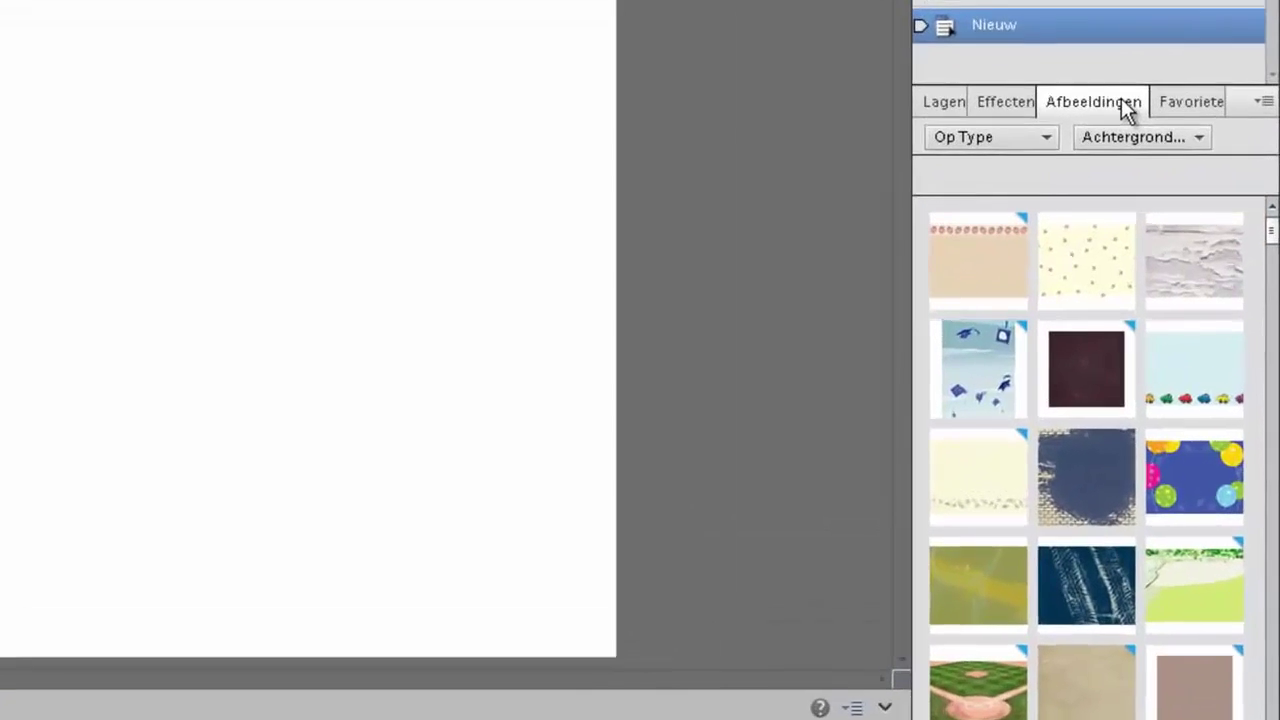
pyautogui.click(1166, 97)
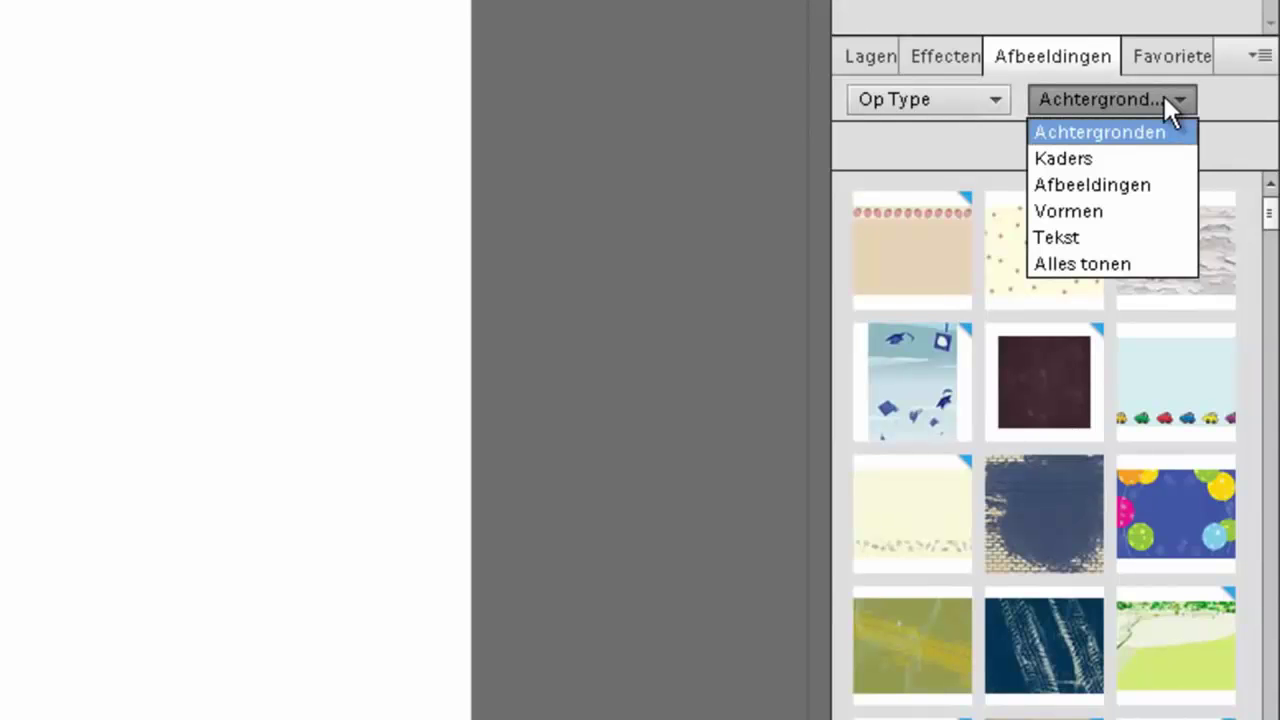
pyautogui.click(1002, 105)
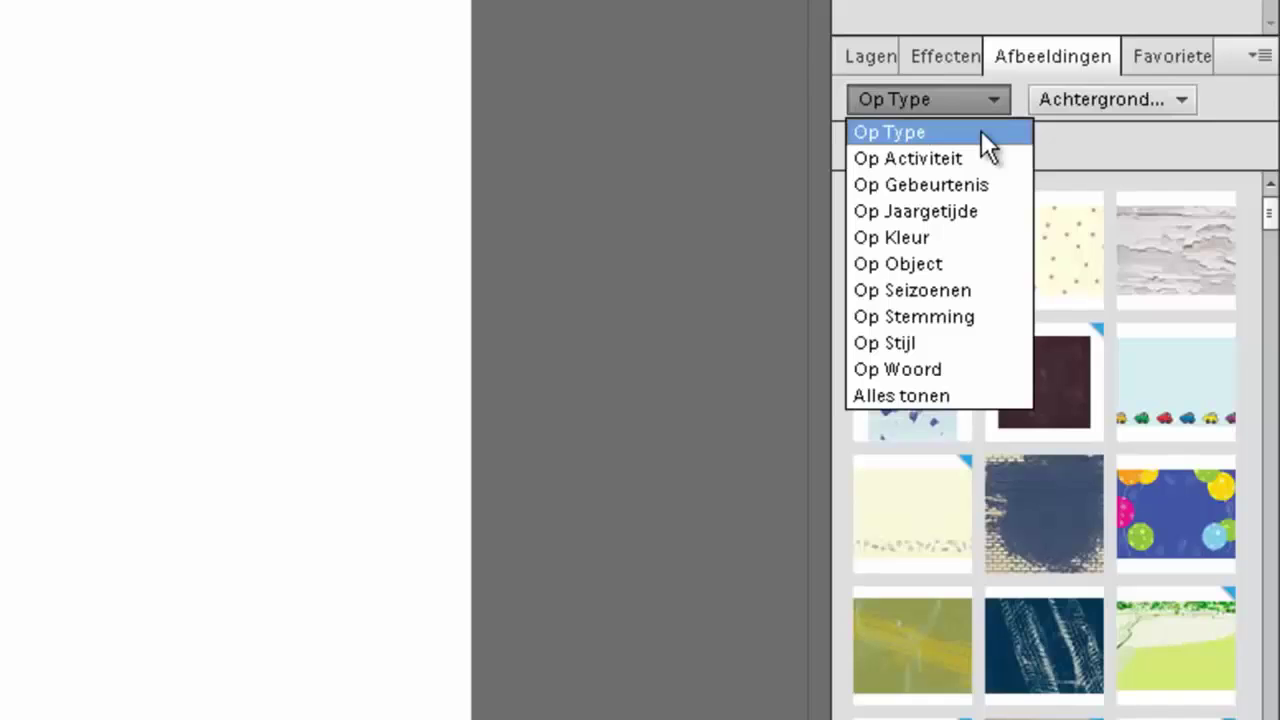
pyautogui.click(981, 130)
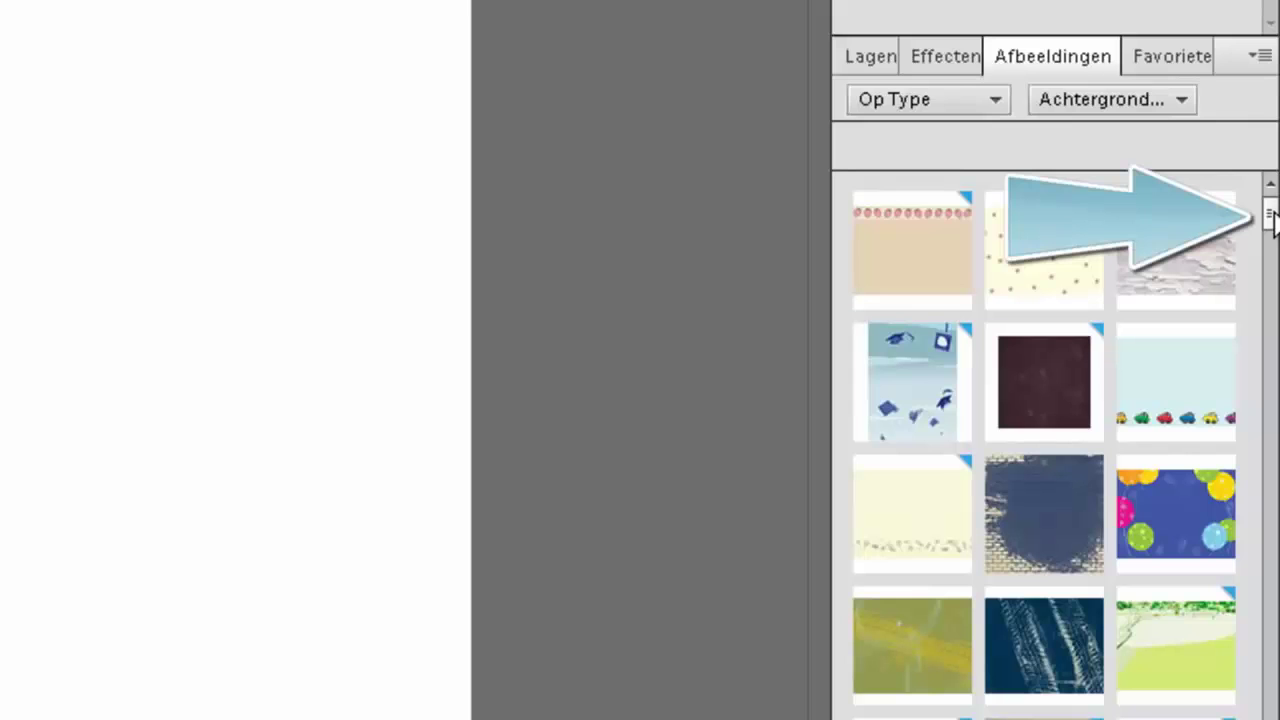
pyautogui.moveTo(1272, 216); pyautogui.dragTo(1270, 253)
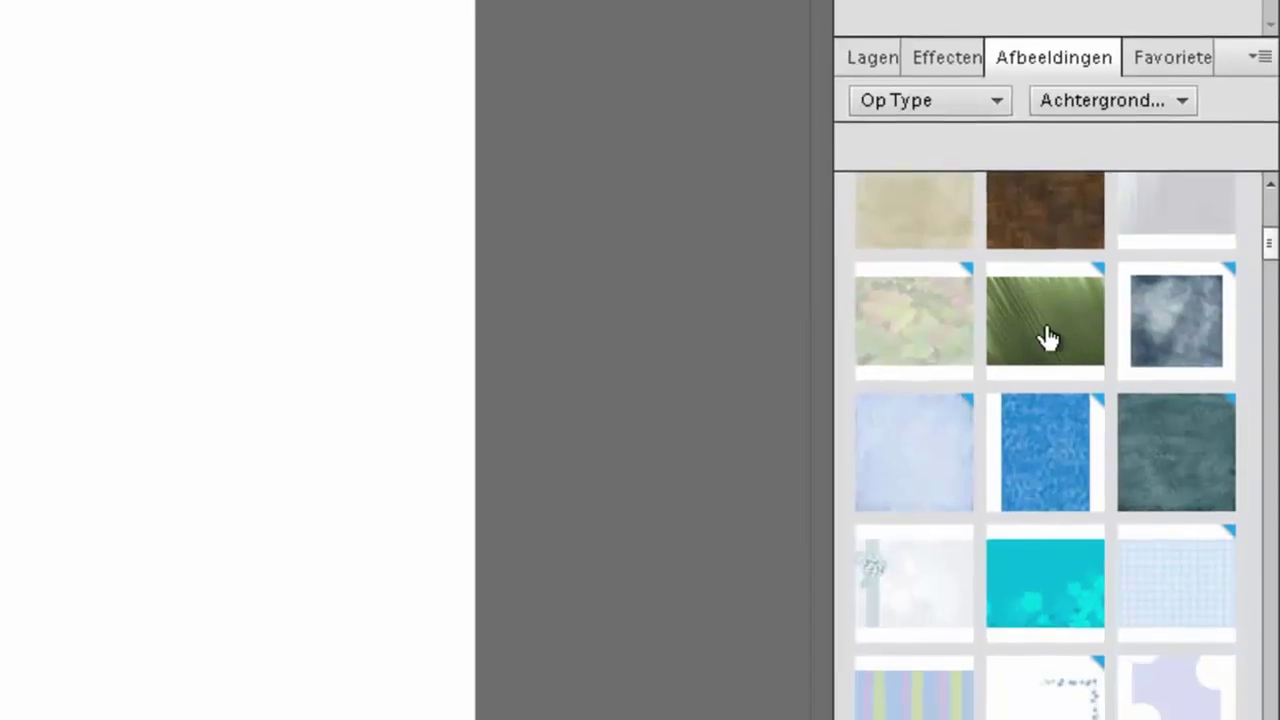
# Step: Try the Bladeren 02 leaves and red snowflake backgrounds, then apply Kaart van Zuid-Amerika
pyautogui.doubleClick(1062, 333)
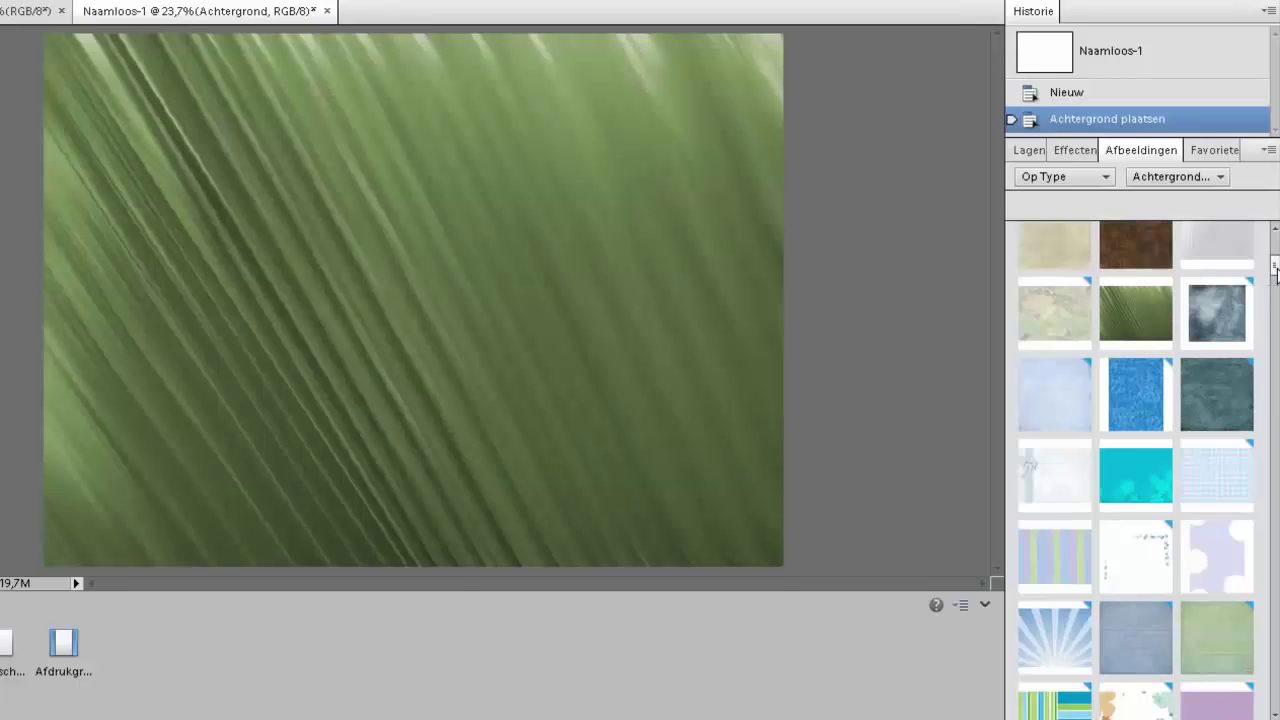
pyautogui.moveTo(1275, 270); pyautogui.dragTo(1275, 432)
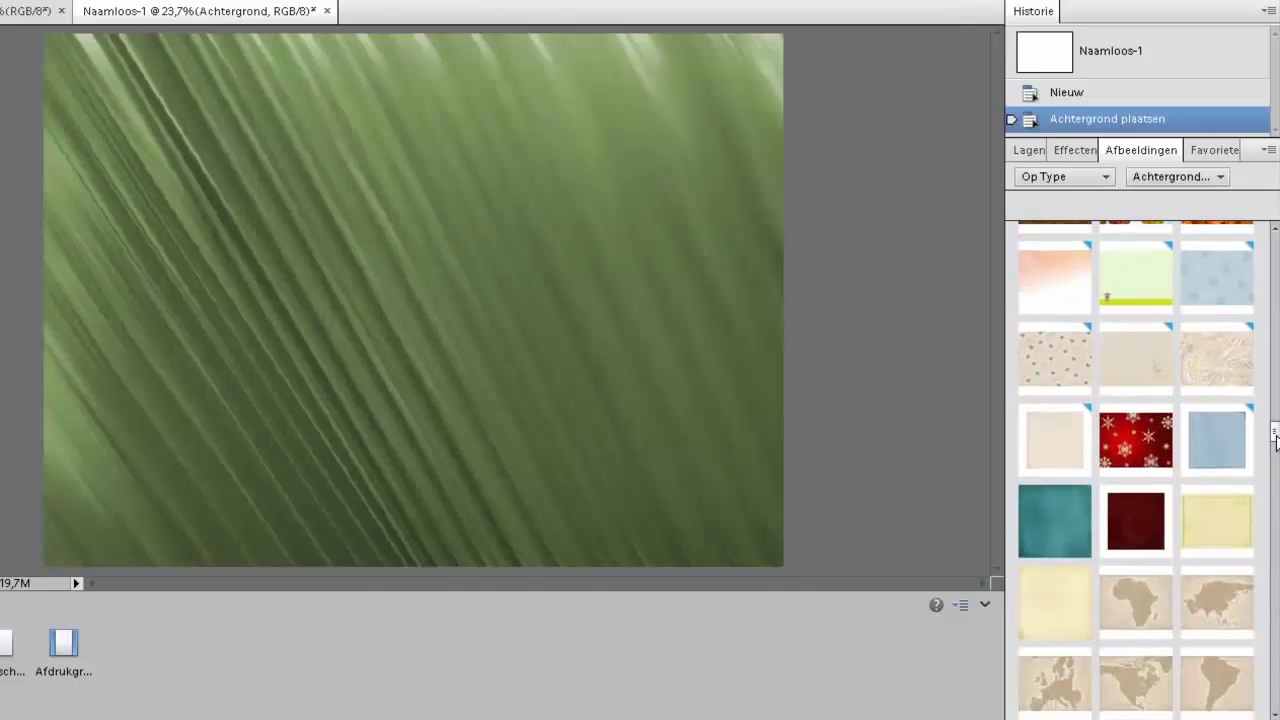
pyautogui.doubleClick(1145, 453)
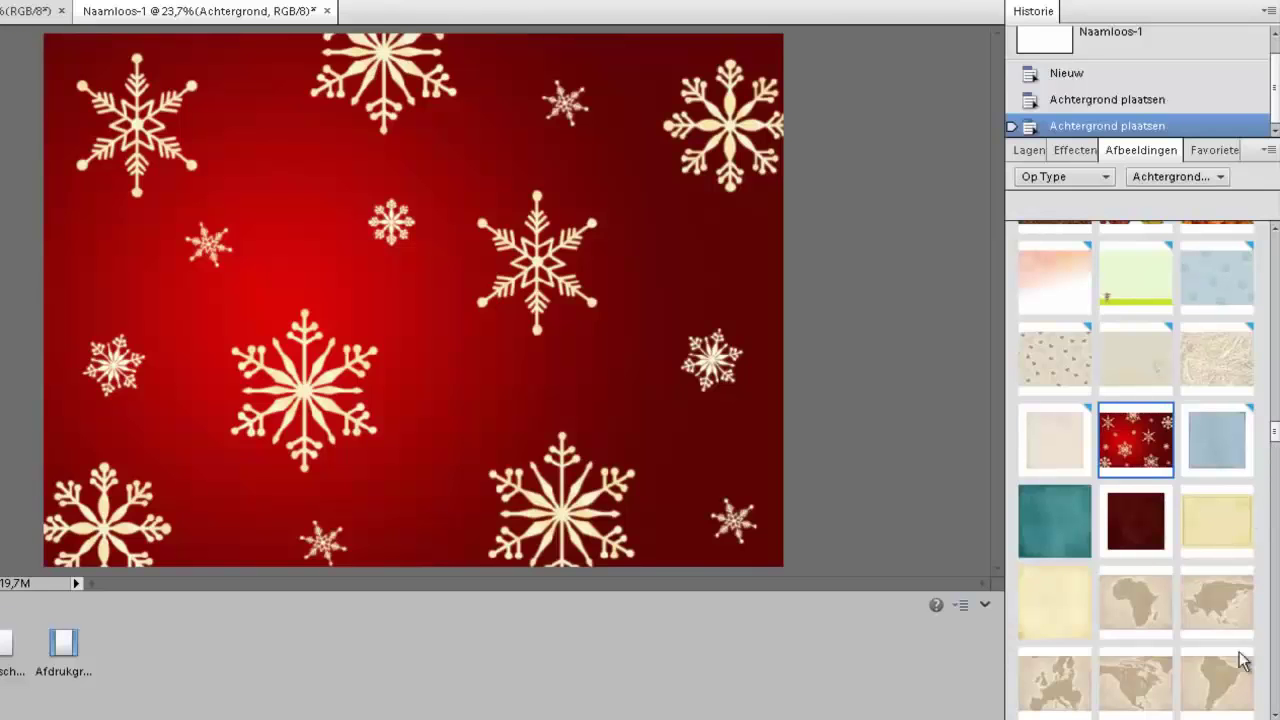
pyautogui.click(1216, 688)
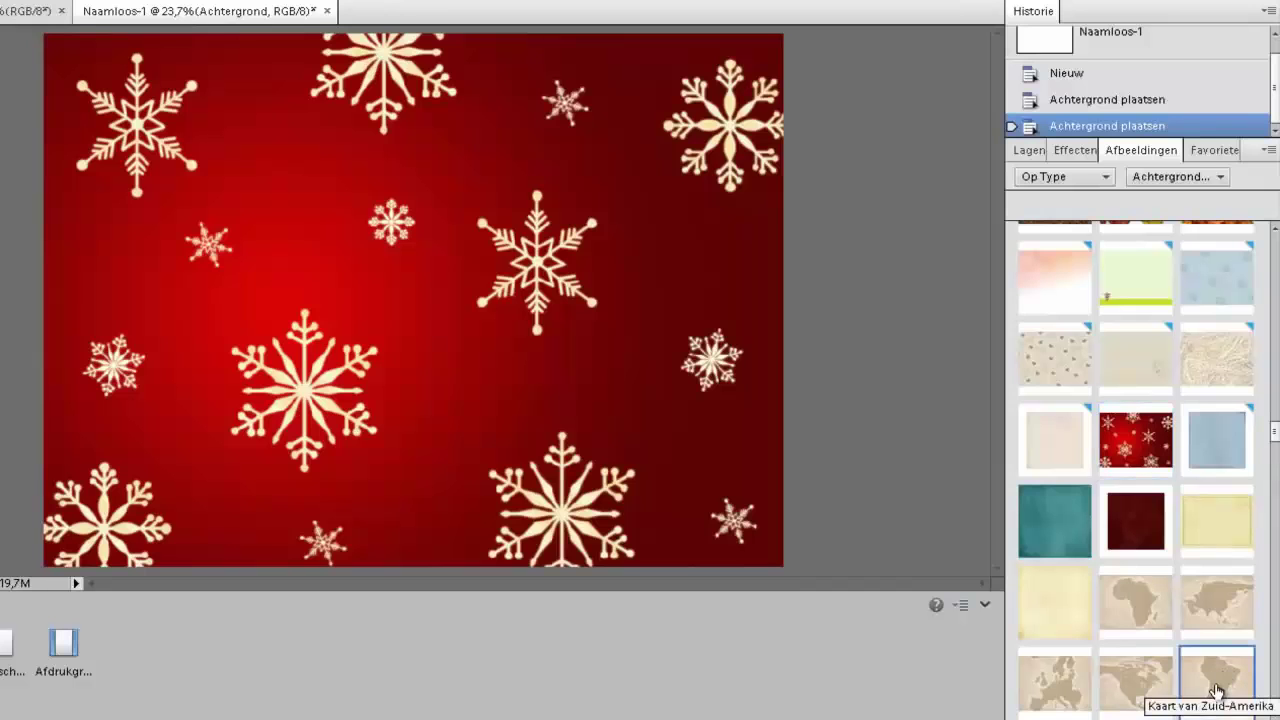
pyautogui.moveTo(1216, 688); pyautogui.dragTo(434, 312)
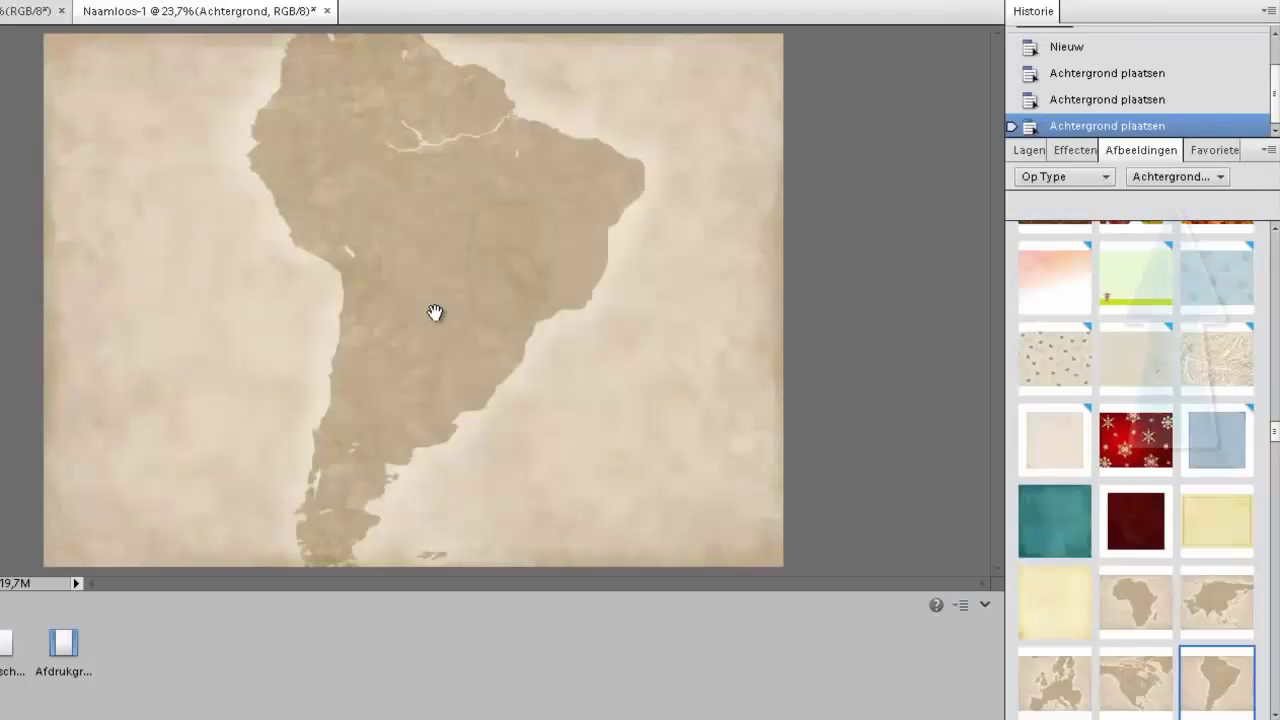
# Step: Switch the graphics library to frames and place the leopard-print frame on the card
pyautogui.click(1221, 176)
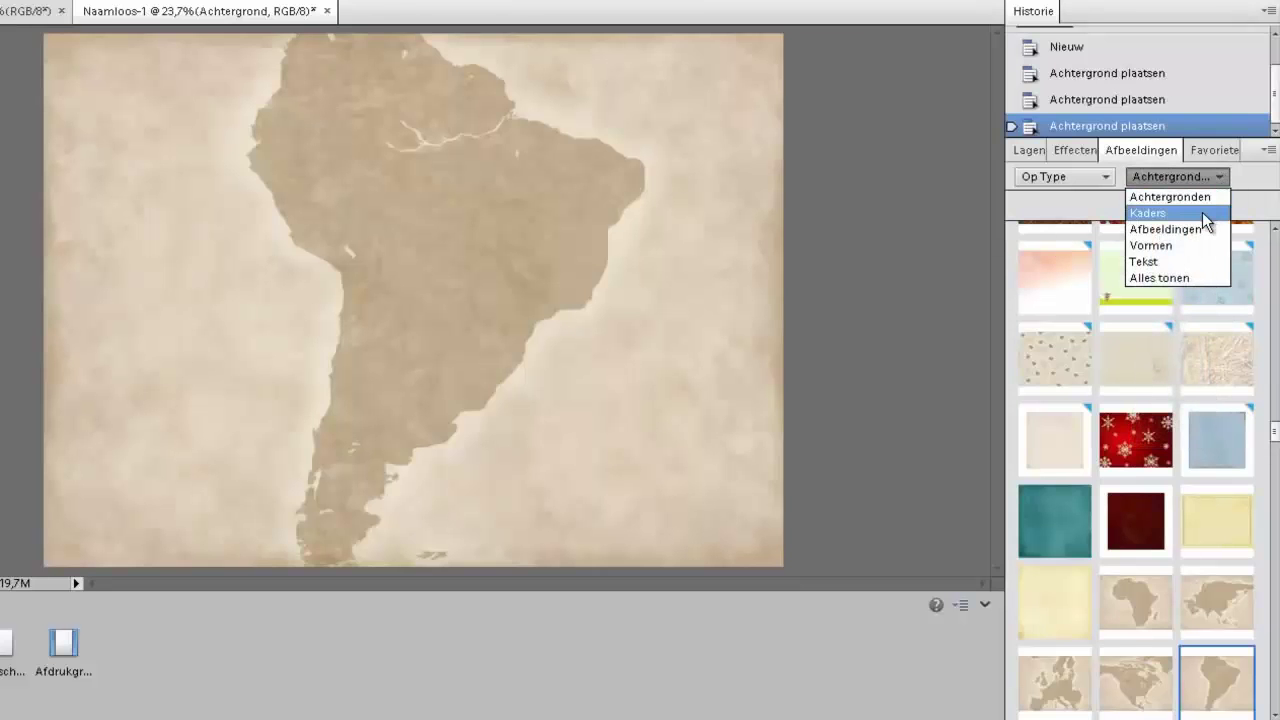
pyautogui.click(1206, 215)
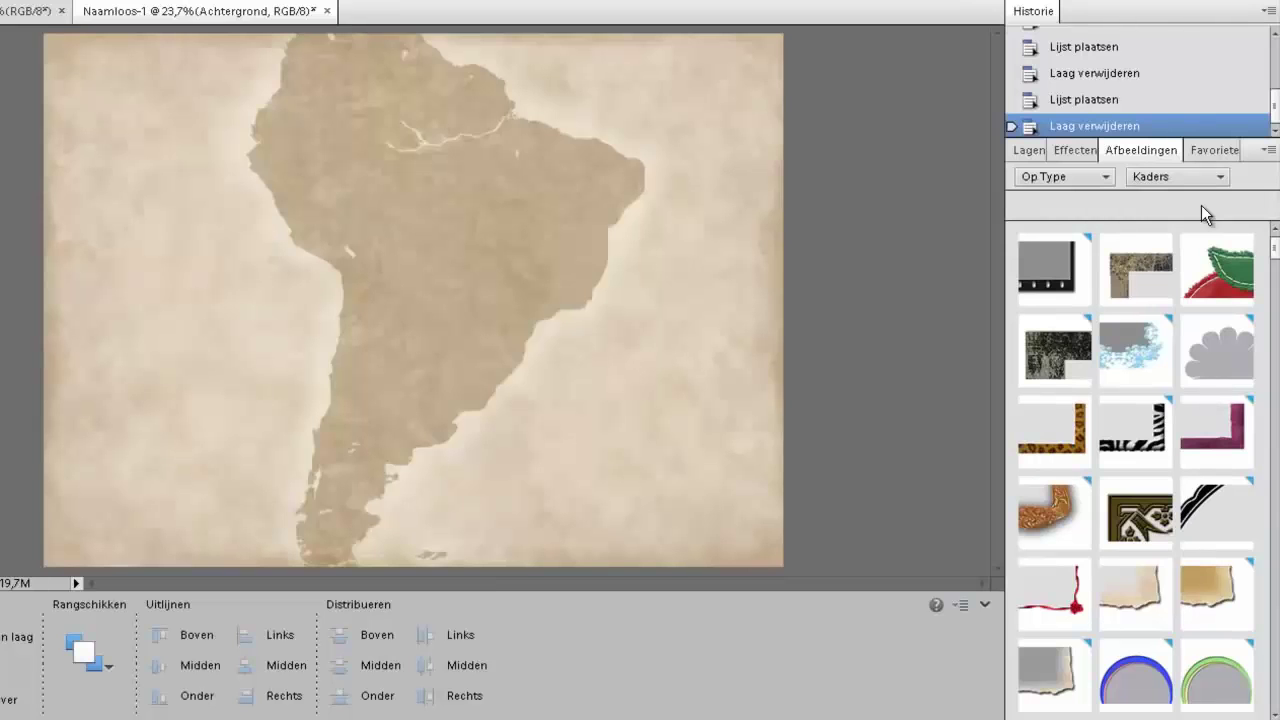
pyautogui.moveTo(1072, 432); pyautogui.dragTo(469, 324)
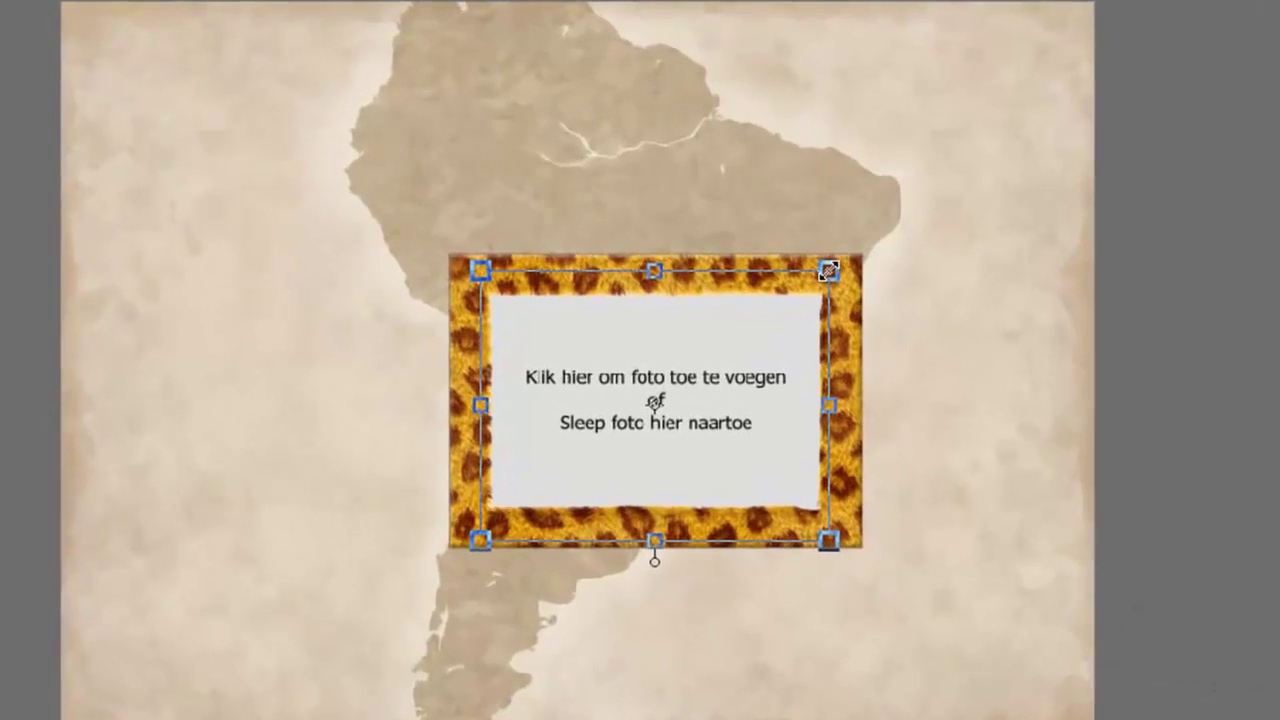
# Step: Enlarge and widen the leopard frame, raise its top, and tilt it at an angle
pyautogui.moveTo(828, 270); pyautogui.dragTo(957, 205)
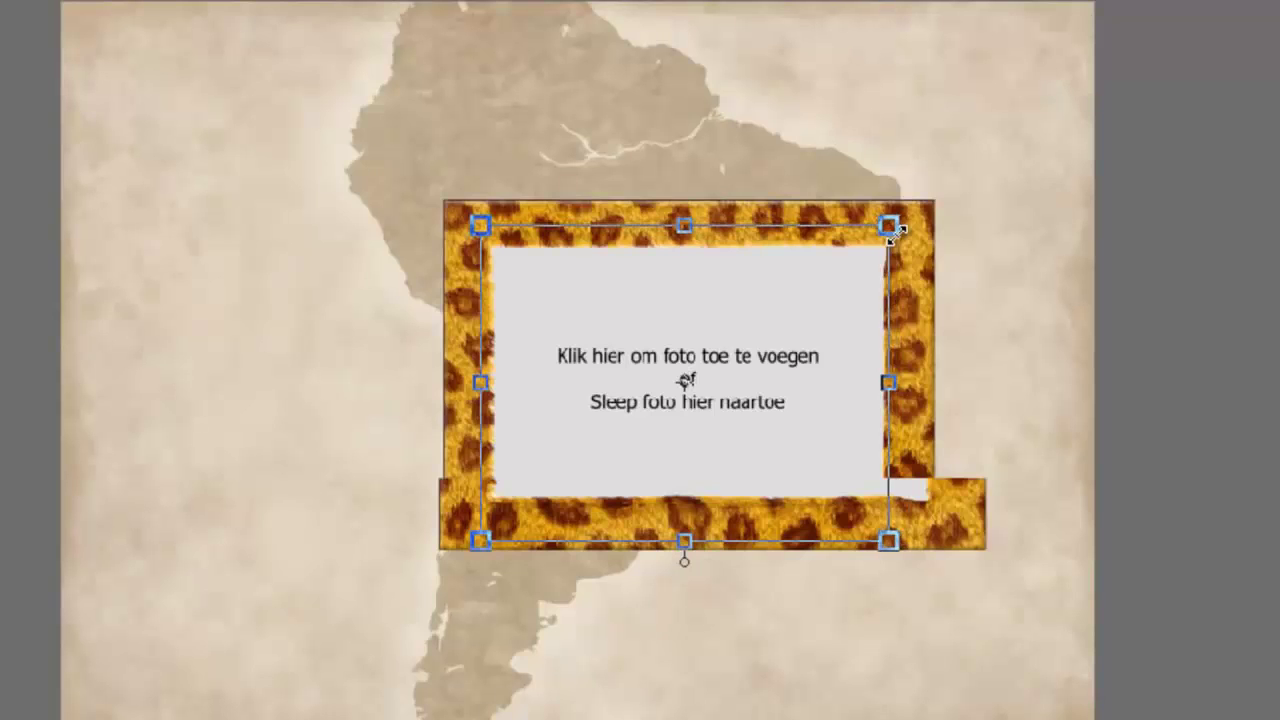
pyautogui.moveTo(897, 230); pyautogui.dragTo(896, 231)
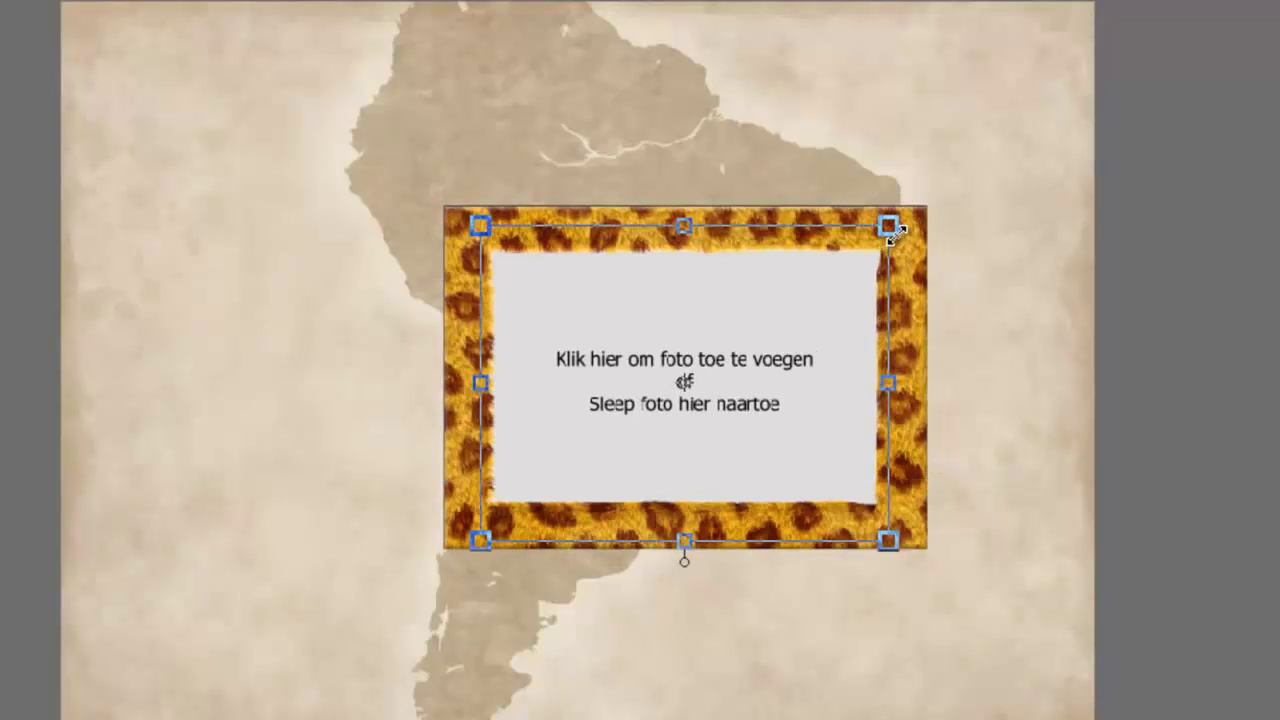
pyautogui.click(896, 232)
pyautogui.moveTo(890, 385)
pyautogui.mouseDown()
pyautogui.moveTo(998, 383)
pyautogui.moveTo(905, 384)
pyautogui.mouseUp()
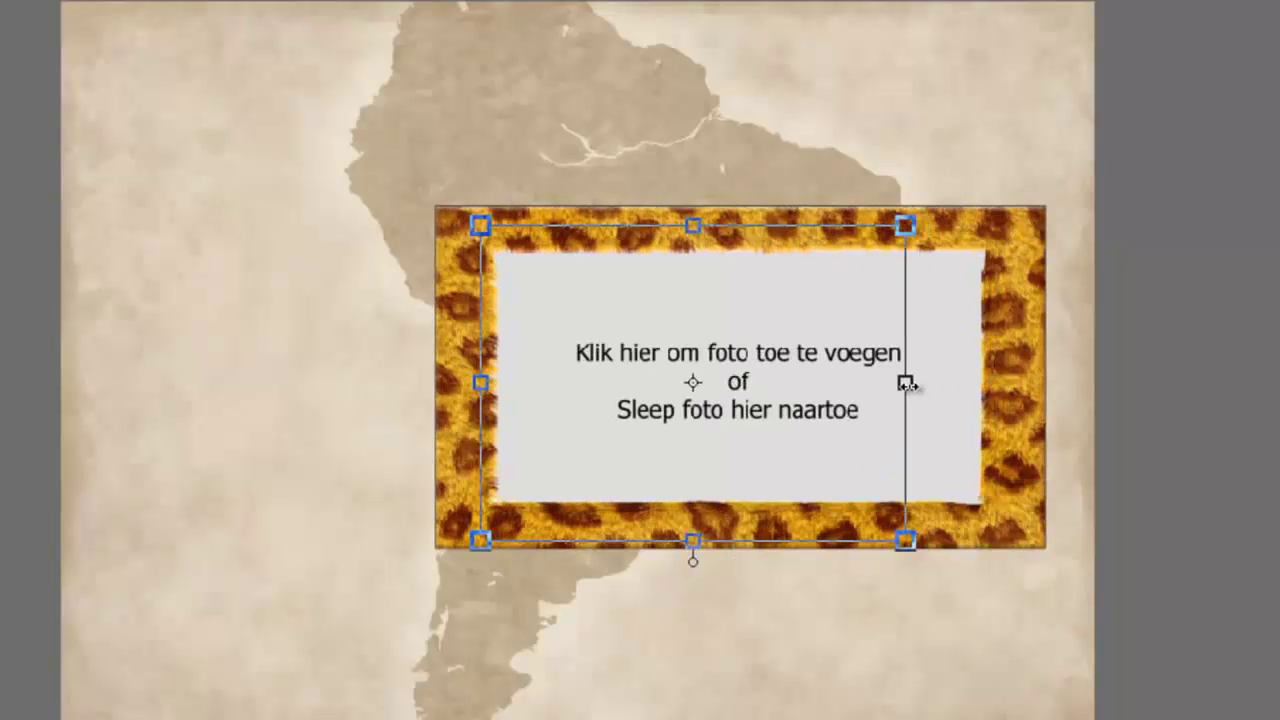
pyautogui.moveTo(691, 220)
pyautogui.mouseDown()
pyautogui.moveTo(691, 126)
pyautogui.moveTo(692, 217)
pyautogui.mouseUp()
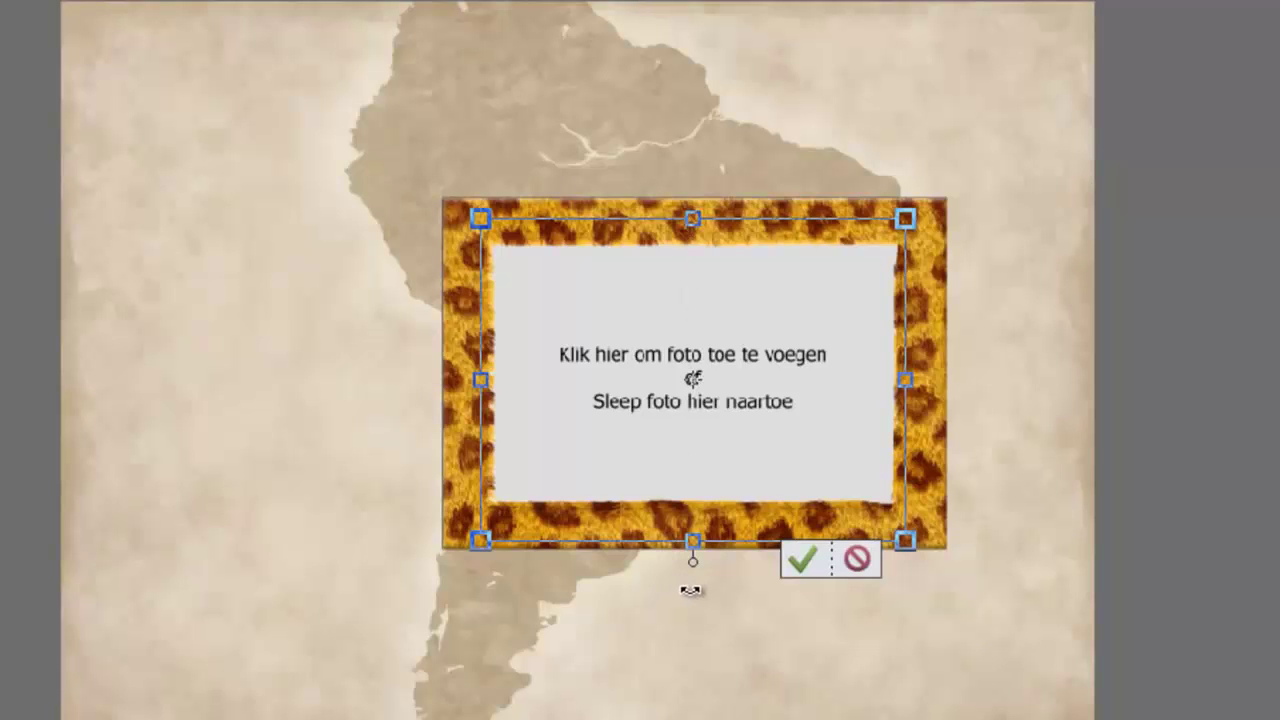
pyautogui.moveTo(693, 566)
pyautogui.mouseDown()
pyautogui.moveTo(729, 551)
pyautogui.moveTo(731, 562)
pyautogui.mouseUp()
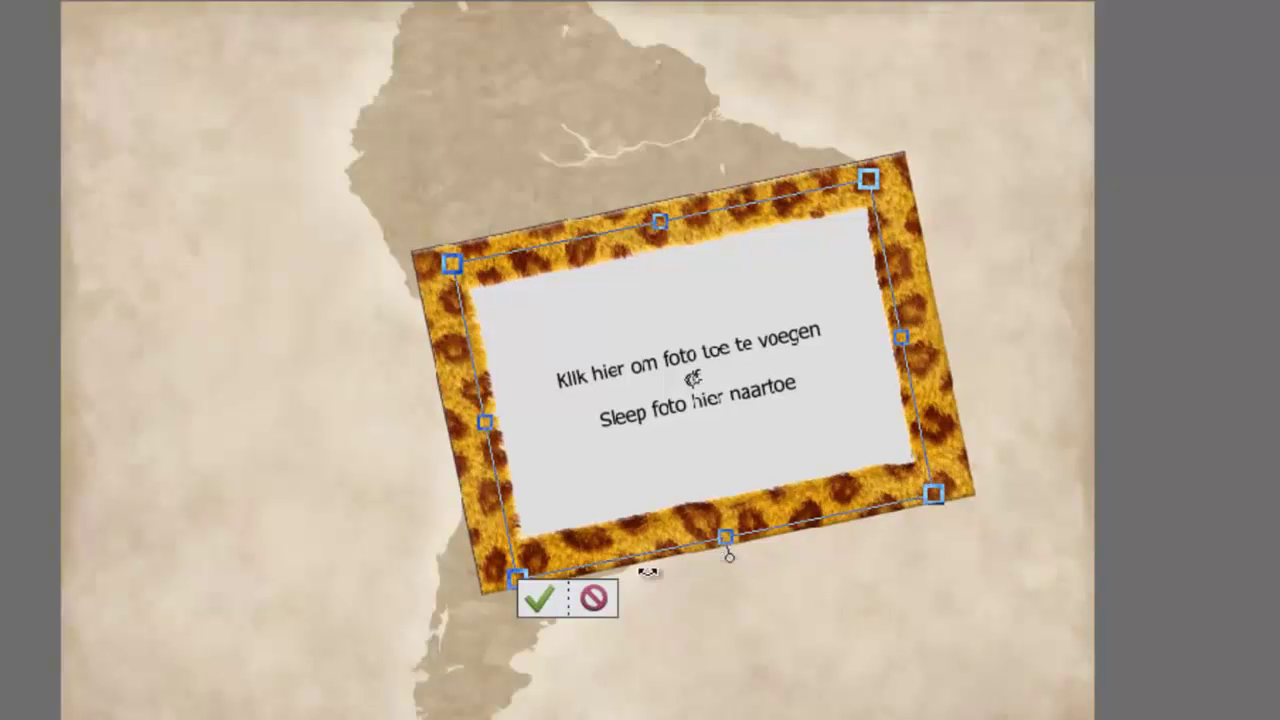
# Step: Commit the rotation and drop a weathered wooden frame onto the leopard frame
pyautogui.click(543, 598)
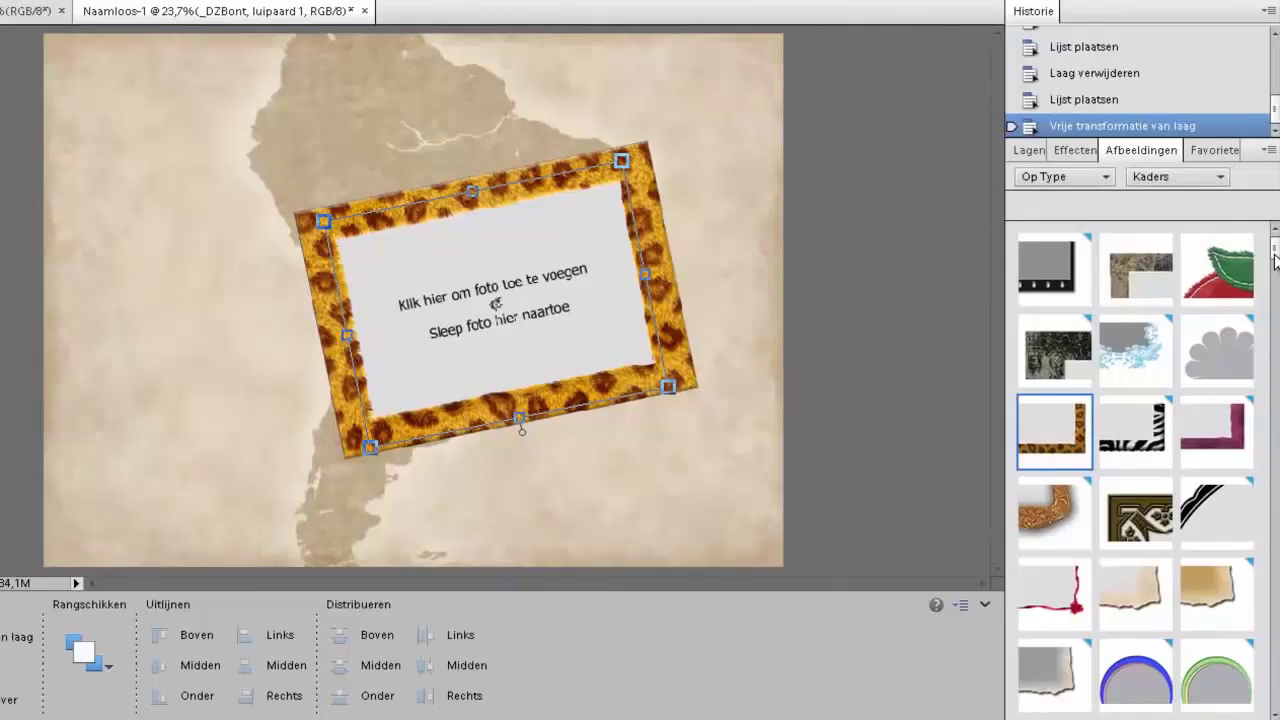
pyautogui.moveTo(1275, 260); pyautogui.dragTo(1275, 335)
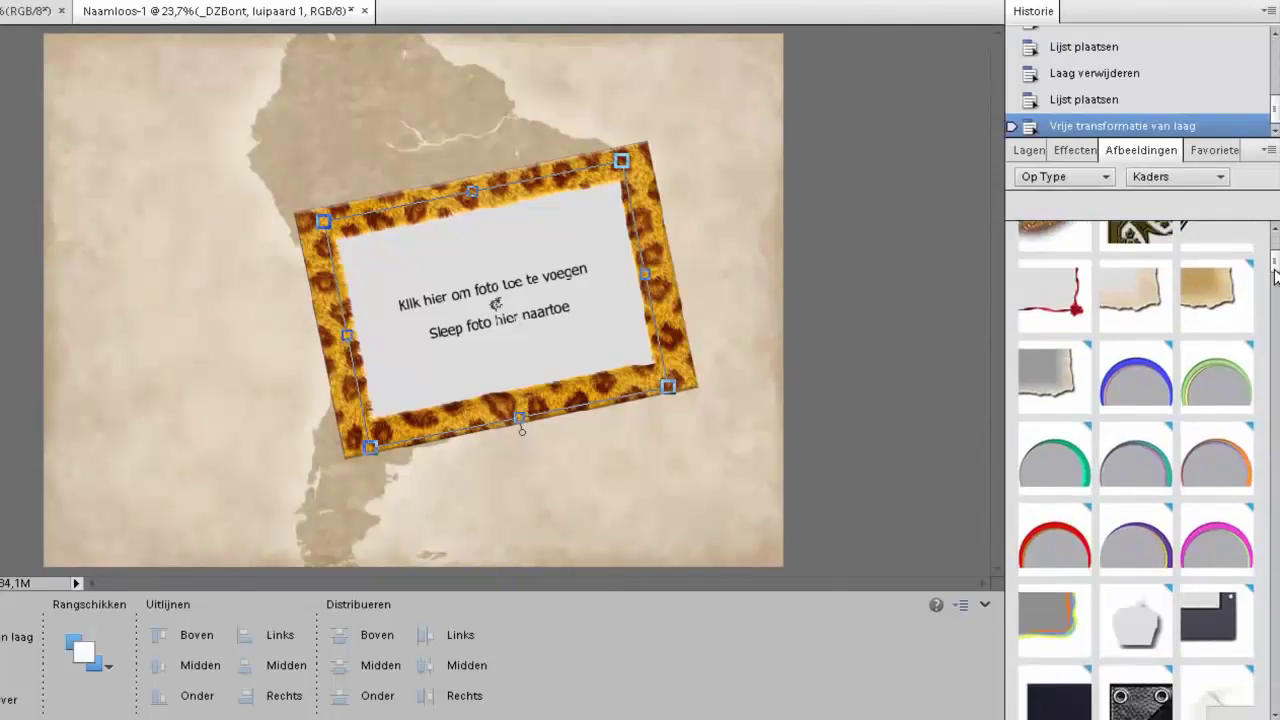
pyautogui.scroll(-3, 1205, 383)
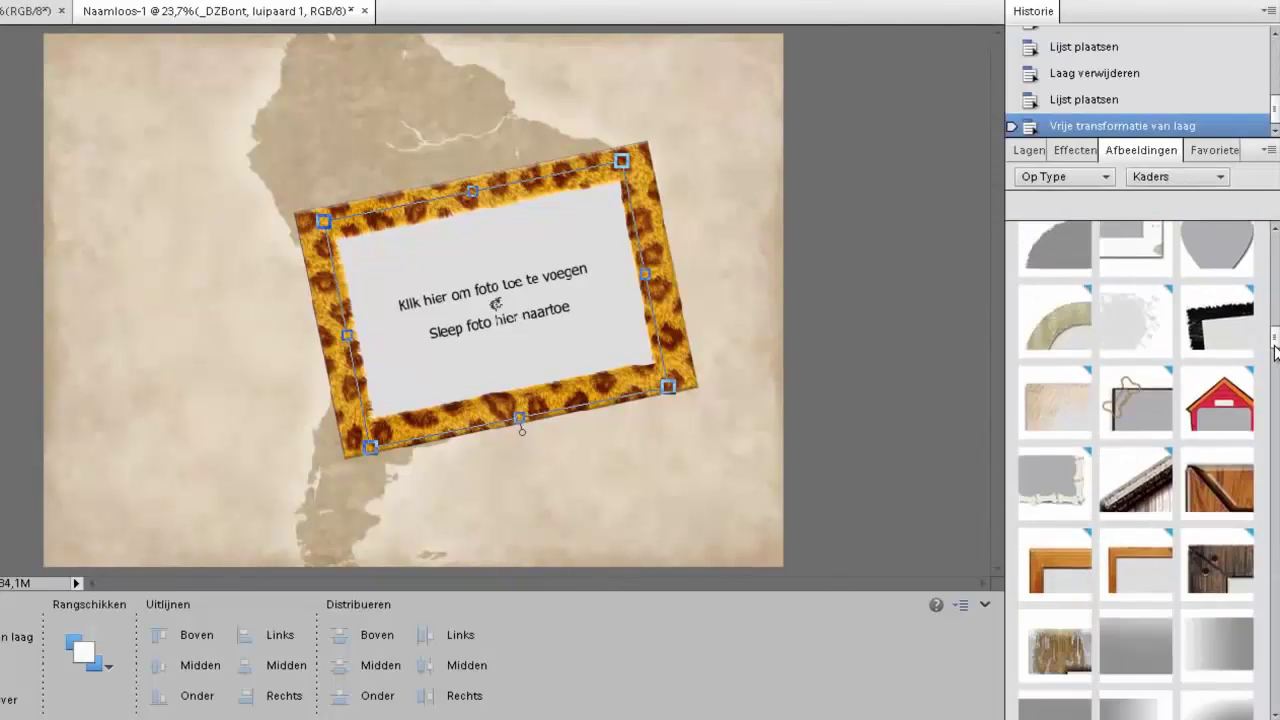
pyautogui.scroll(-3, 1205, 383)
pyautogui.moveTo(1060, 360); pyautogui.dragTo(661, 260)
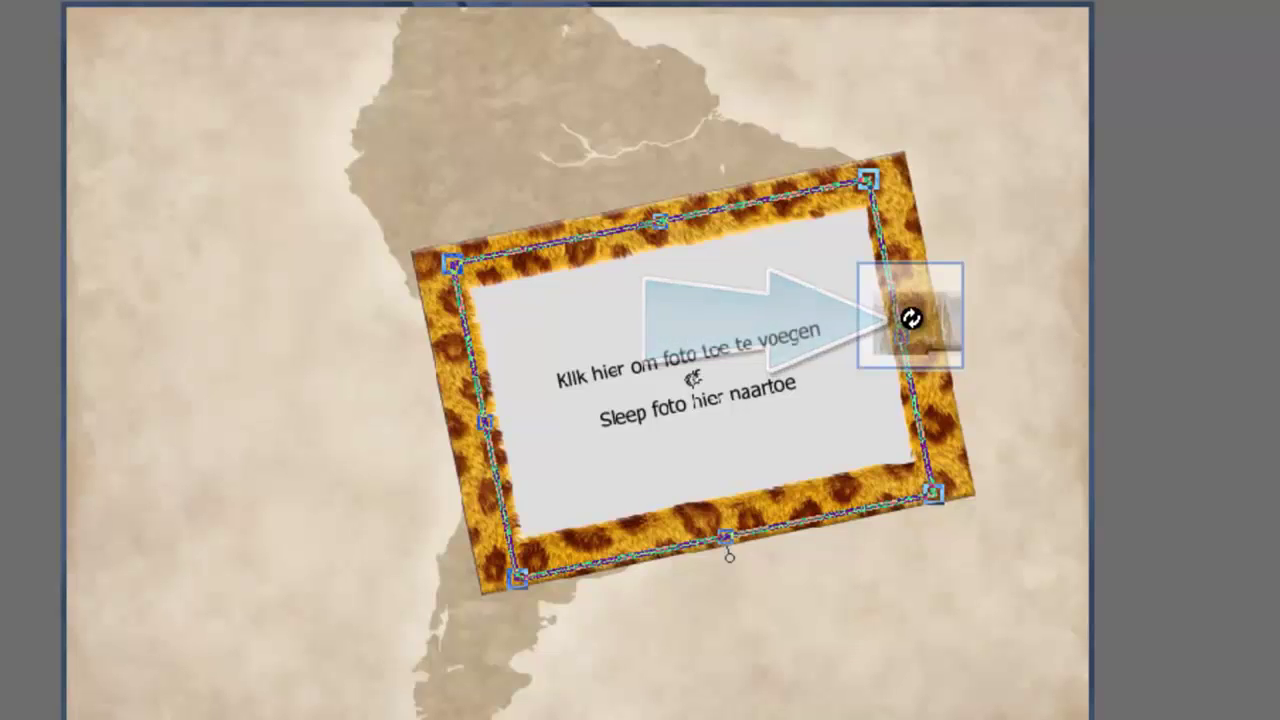
pyautogui.moveTo(910, 317); pyautogui.dragTo(910, 317)
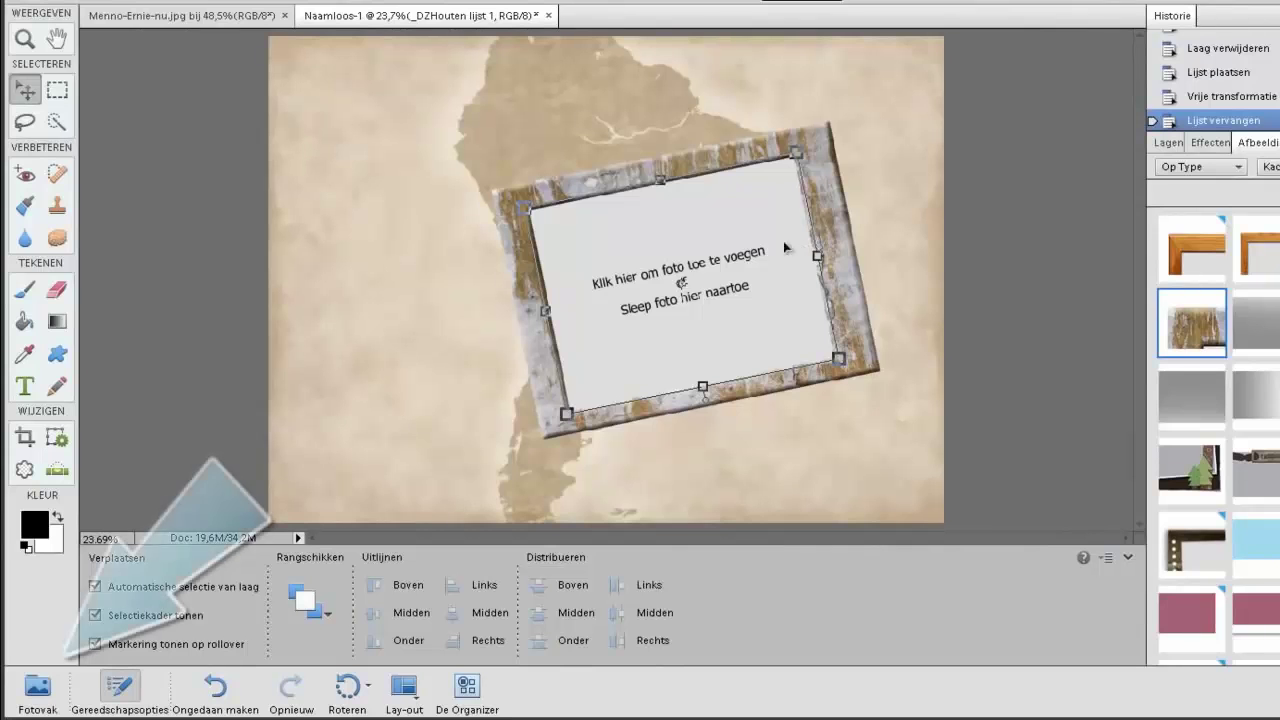
# Step: Put the couple's beach photo into the wooden frame, shrinking and positioning it inside
pyautogui.click(37, 690)
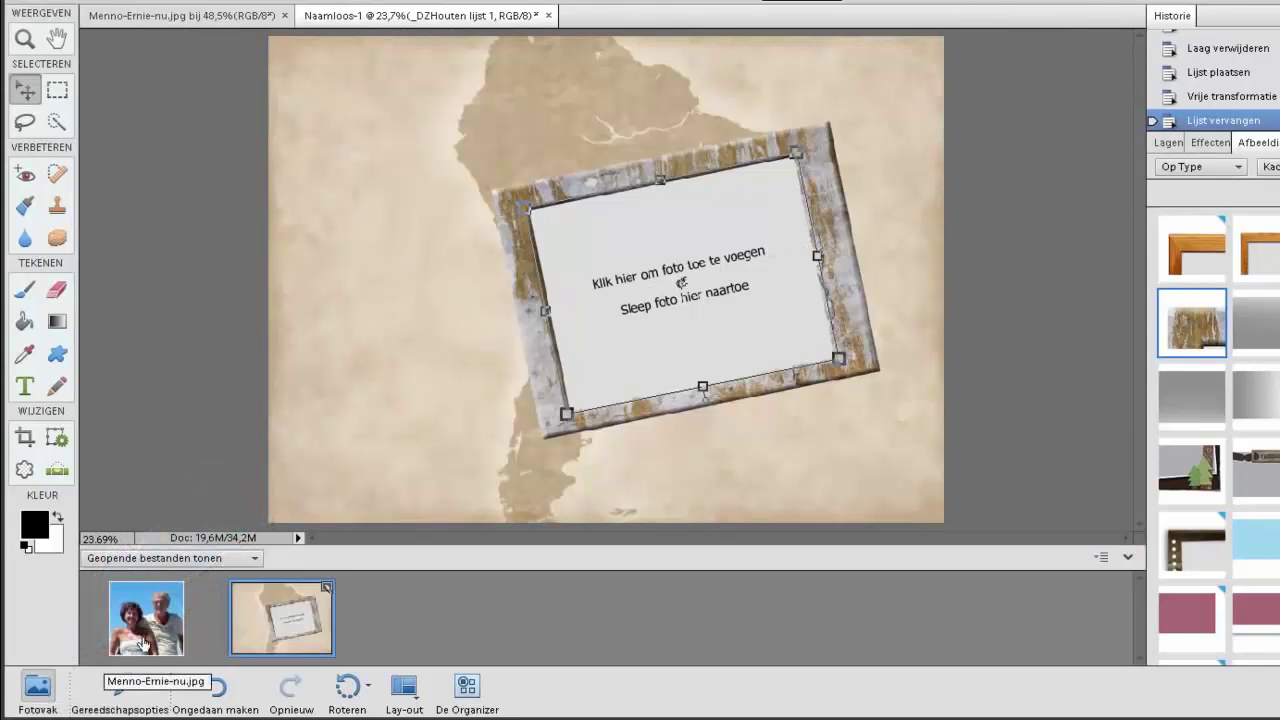
pyautogui.moveTo(145, 630); pyautogui.dragTo(689, 298)
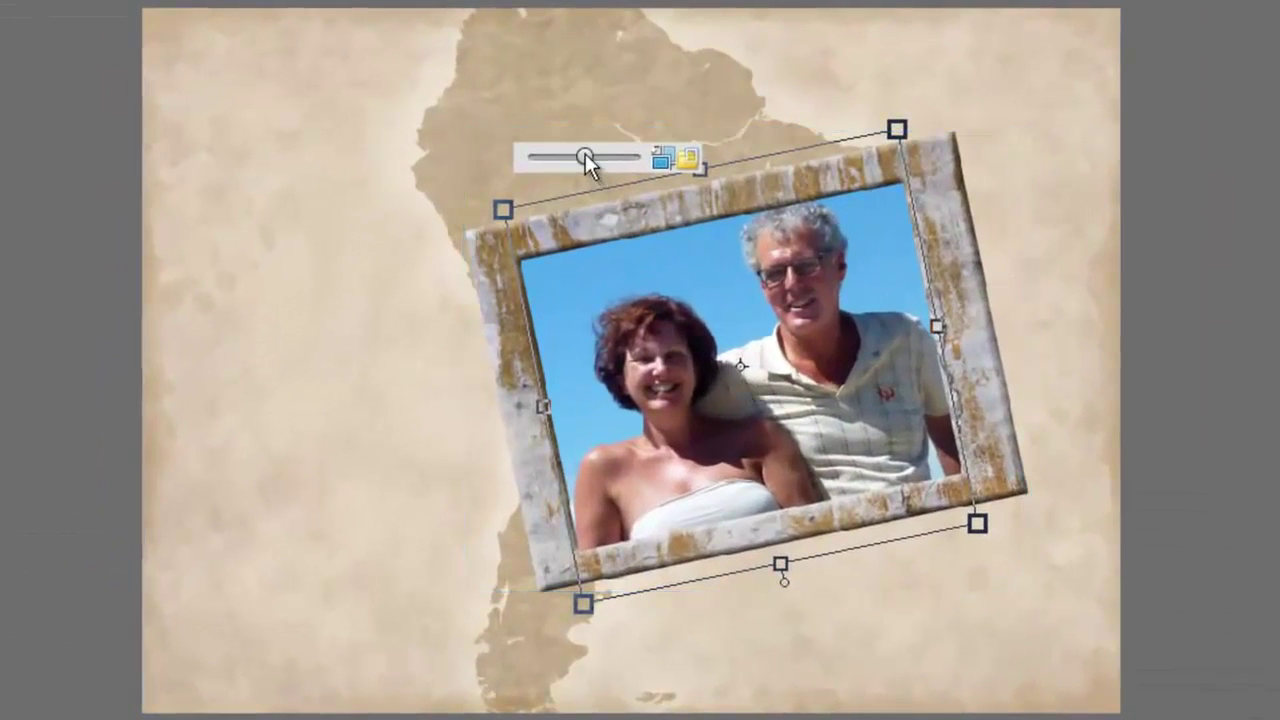
pyautogui.moveTo(585, 153)
pyautogui.mouseDown()
pyautogui.moveTo(562, 153)
pyautogui.moveTo(595, 153)
pyautogui.mouseUp()
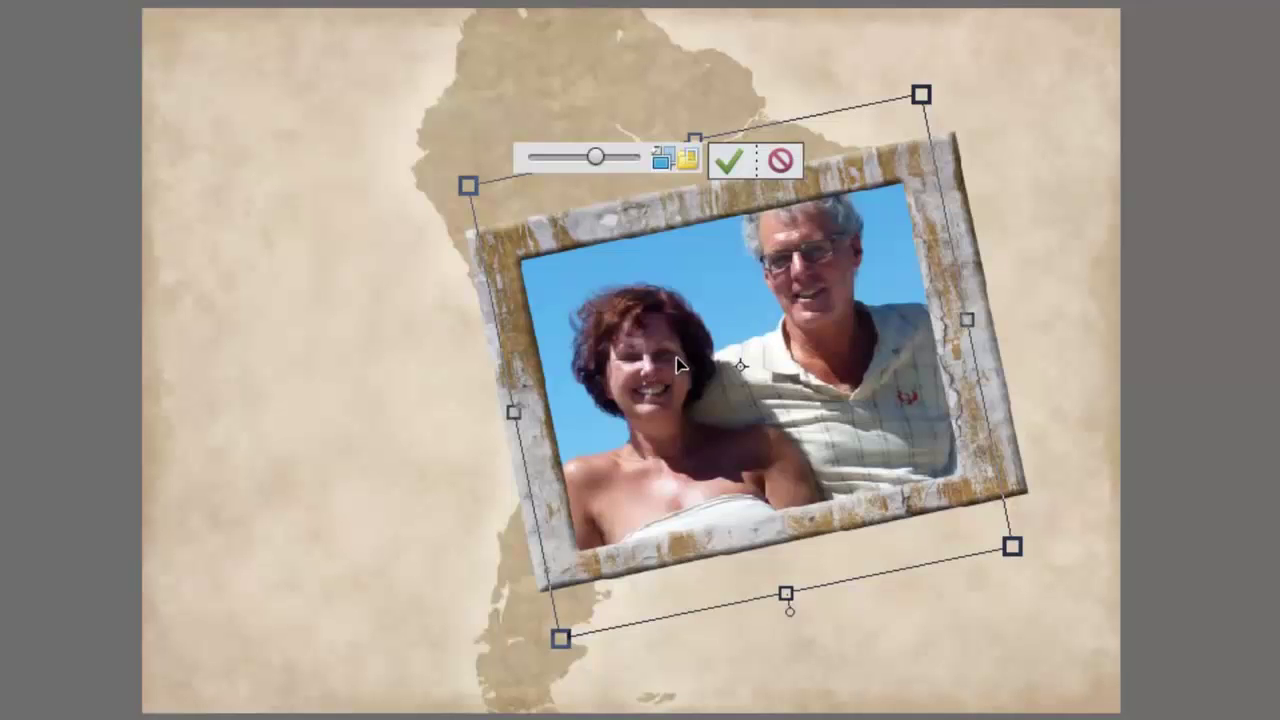
pyautogui.moveTo(677, 365)
pyautogui.mouseDown()
pyautogui.moveTo(722, 362)
pyautogui.moveTo(677, 333)
pyautogui.moveTo(663, 351)
pyautogui.moveTo(672, 374)
pyautogui.mouseUp()
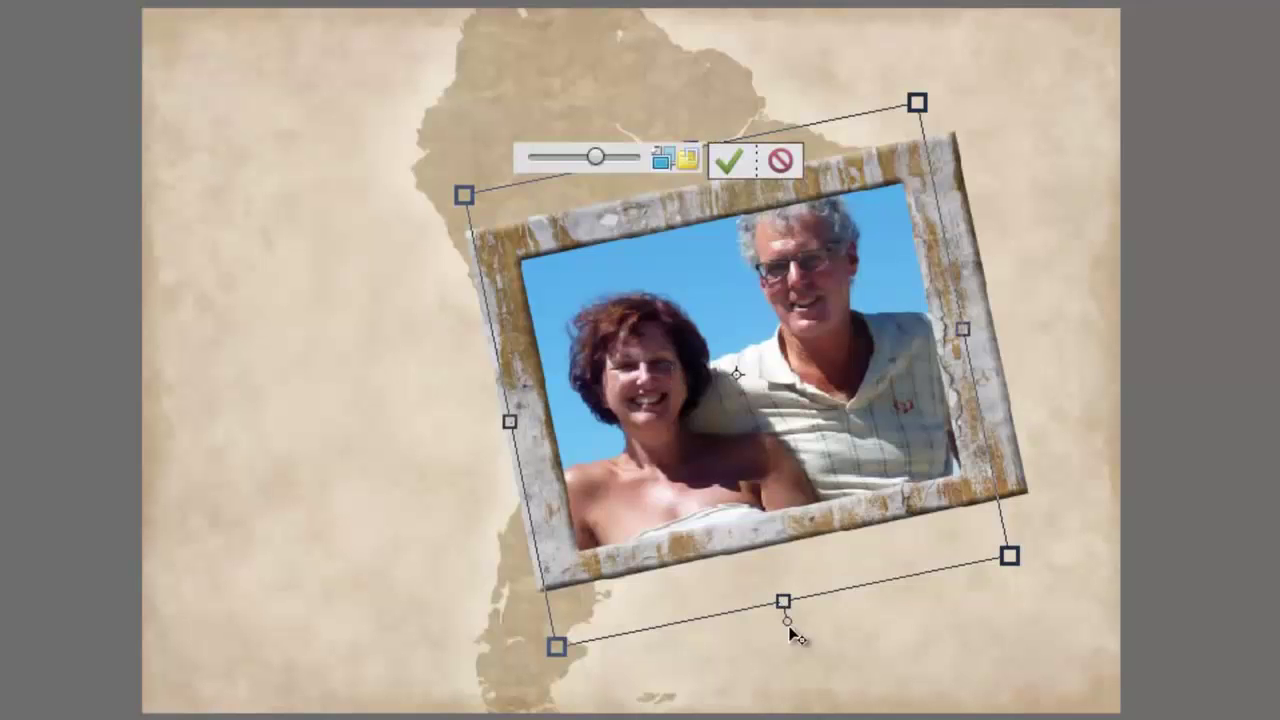
pyautogui.moveTo(786, 623); pyautogui.dragTo(776, 621)
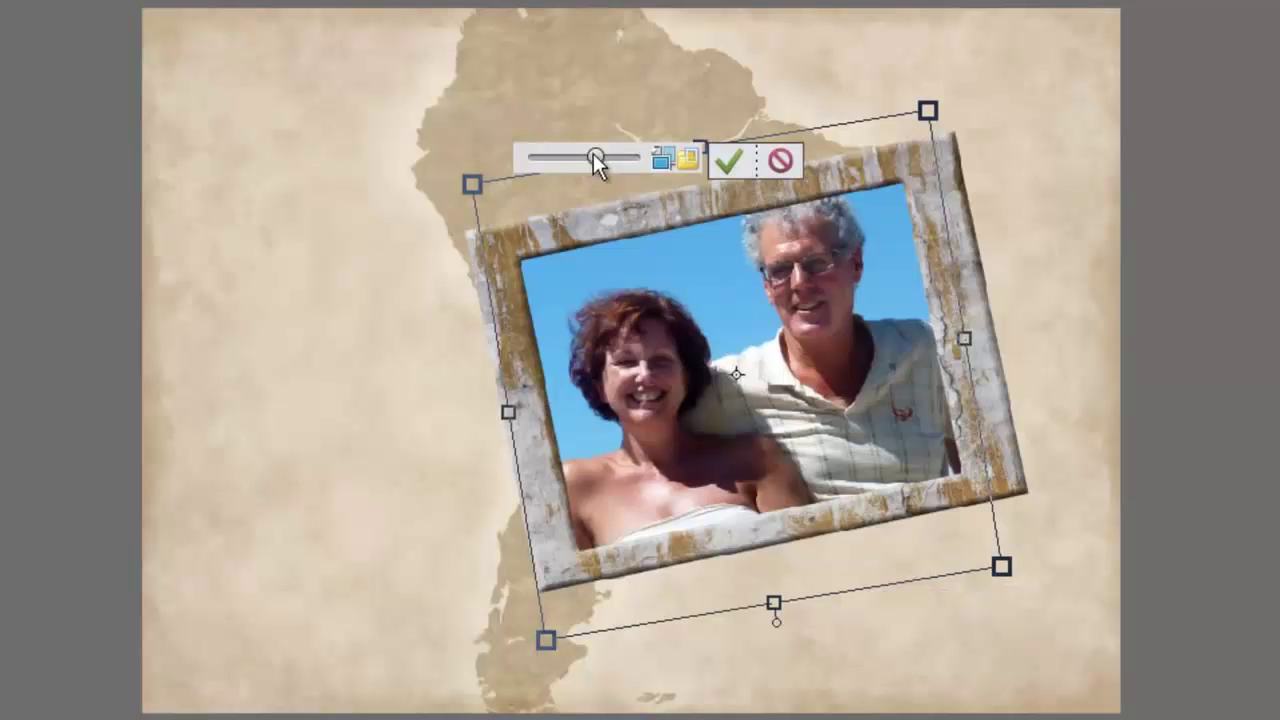
pyautogui.moveTo(592, 153); pyautogui.dragTo(585, 149)
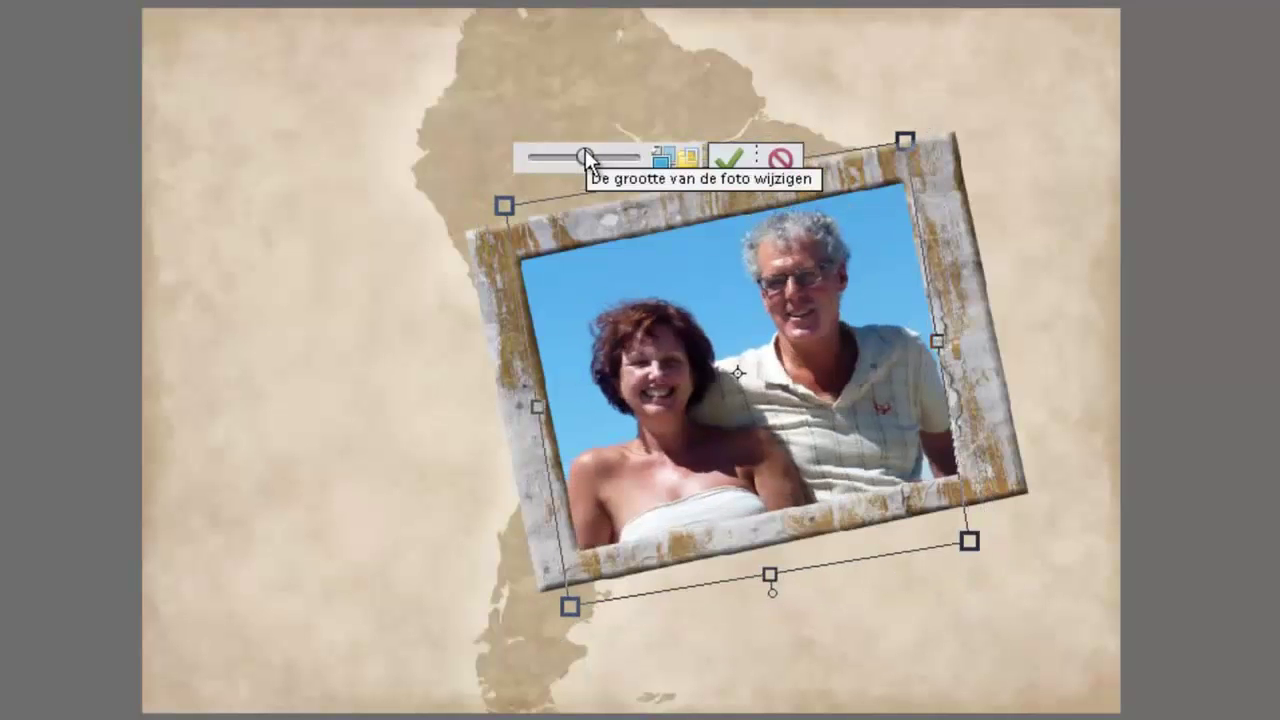
pyautogui.click(721, 160)
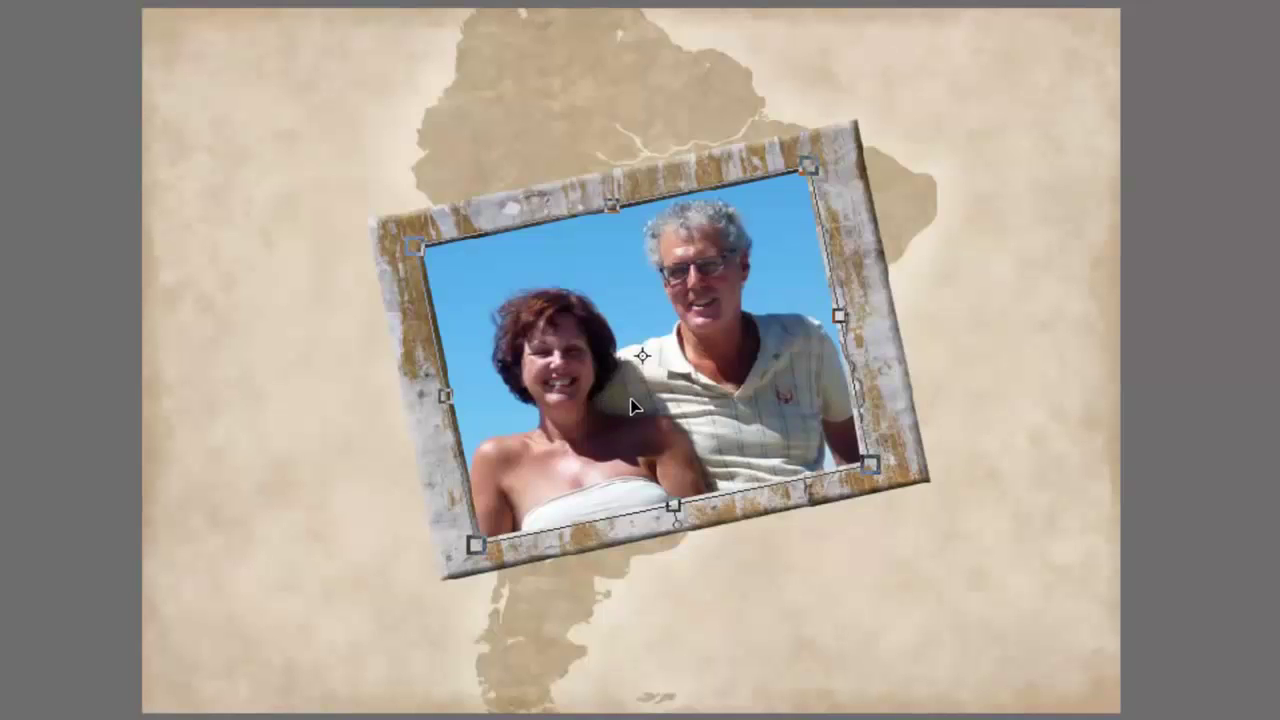
# Step: Stretch the framed photo taller and rotate it to tilt the opposite way
pyautogui.click(632, 405)
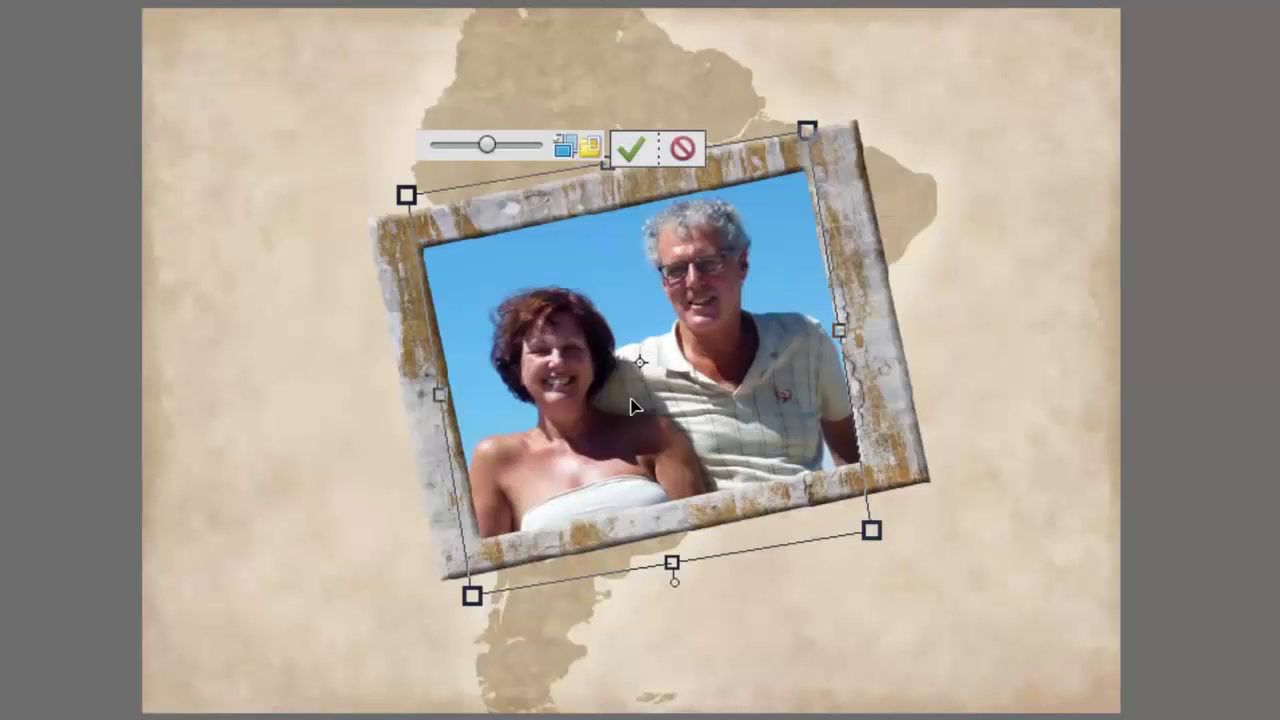
pyautogui.click(632, 150)
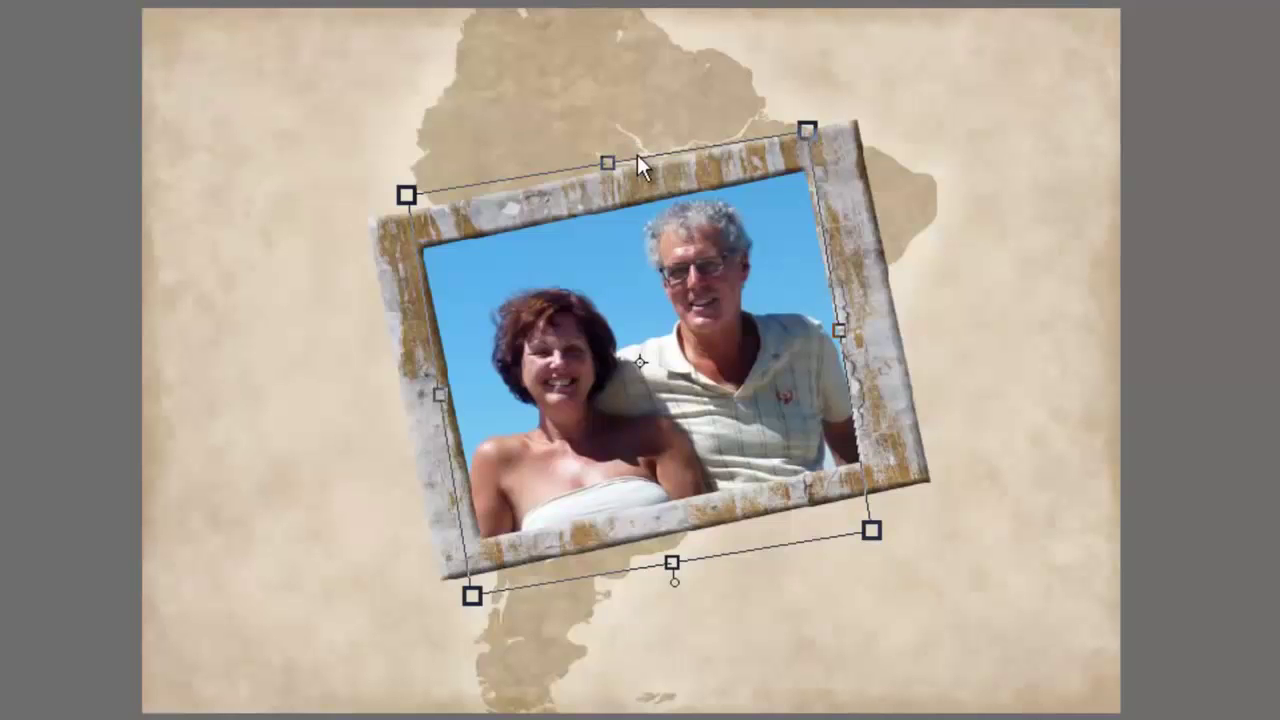
pyautogui.click(637, 154)
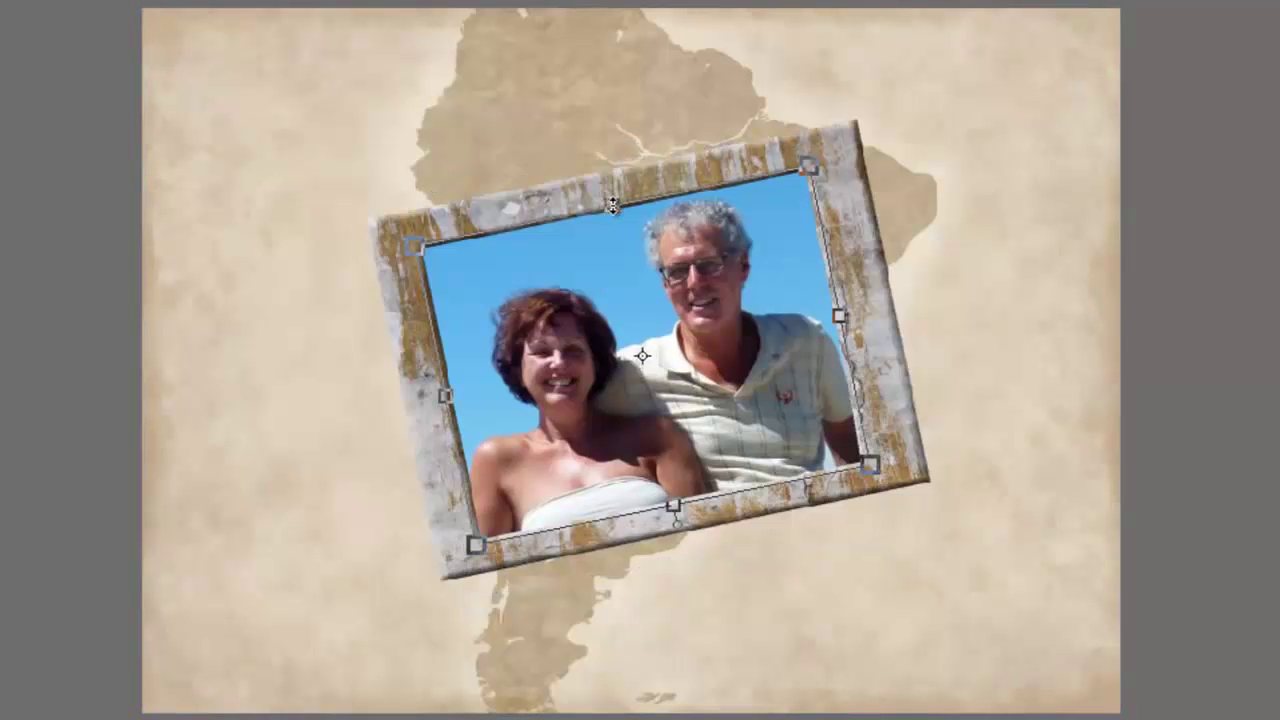
pyautogui.moveTo(610, 190); pyautogui.dragTo(606, 172)
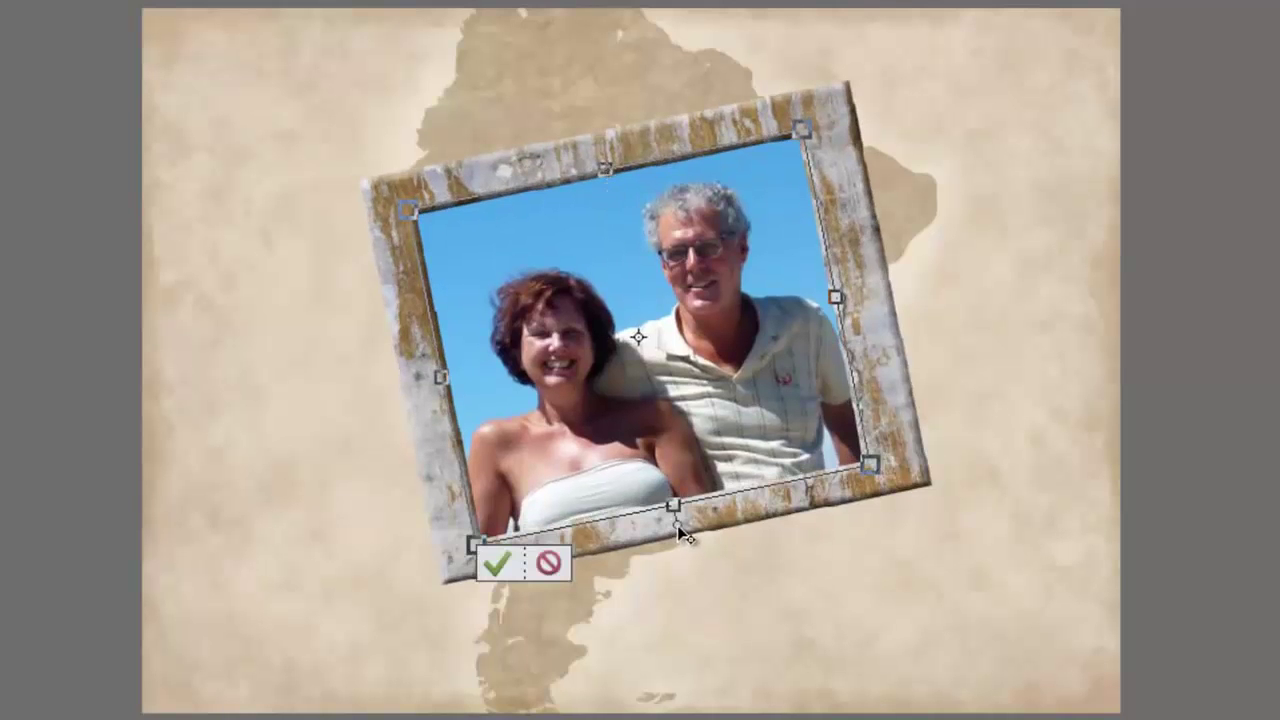
pyautogui.moveTo(676, 521); pyautogui.dragTo(577, 551)
pyautogui.moveTo(606, 243); pyautogui.dragTo(588, 297)
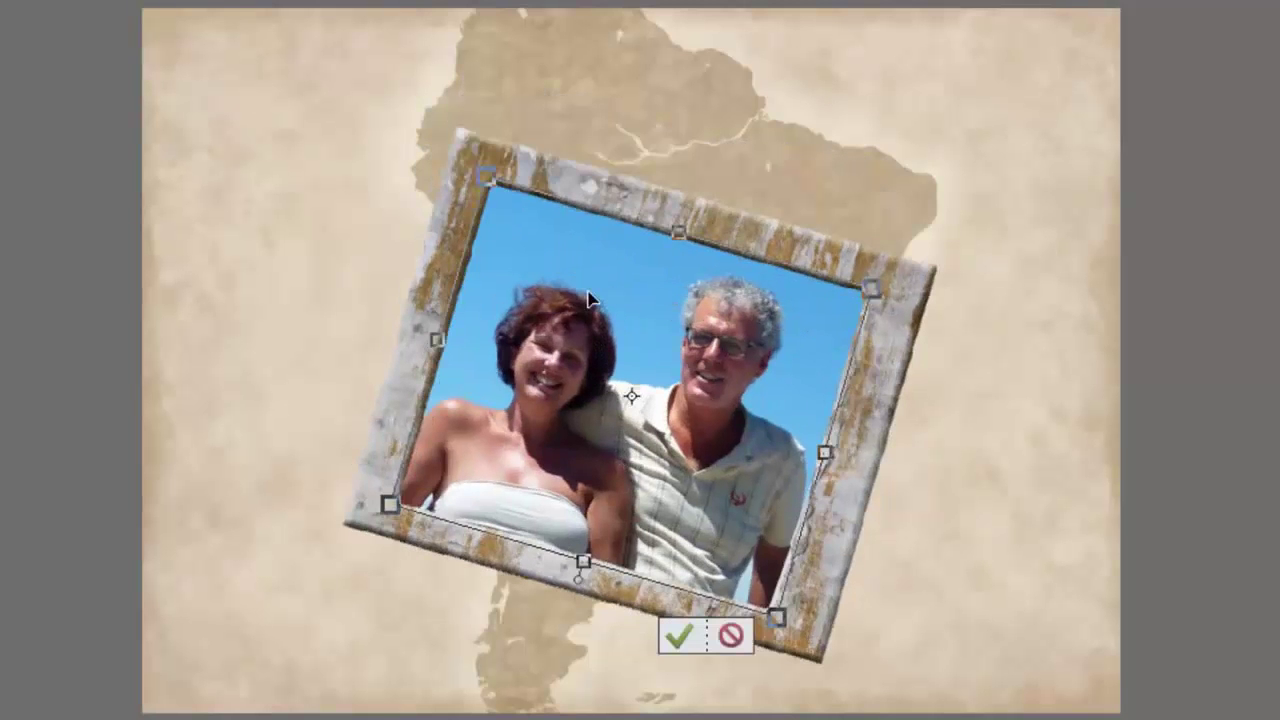
pyautogui.click(683, 639)
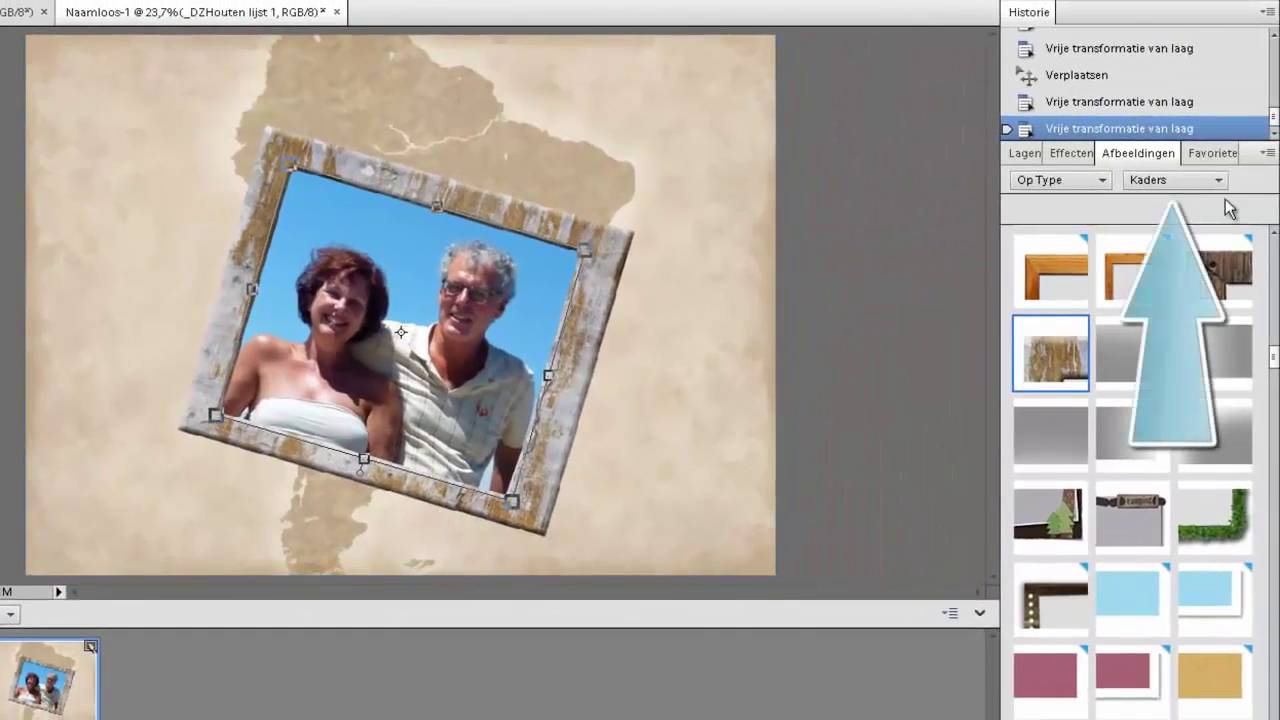
# Step: Place enlarged folded maps by the frame's lower right corner; add, then delete, a cardboard star
pyautogui.click(1218, 181)
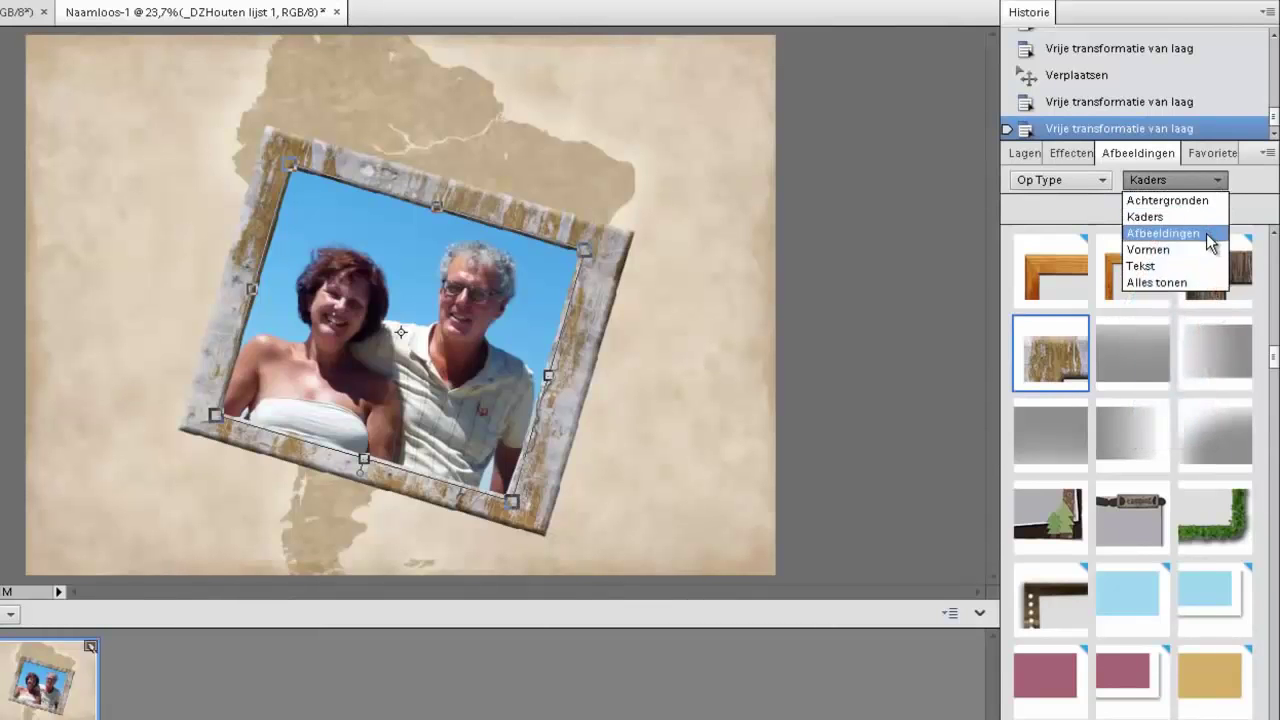
pyautogui.click(1210, 235)
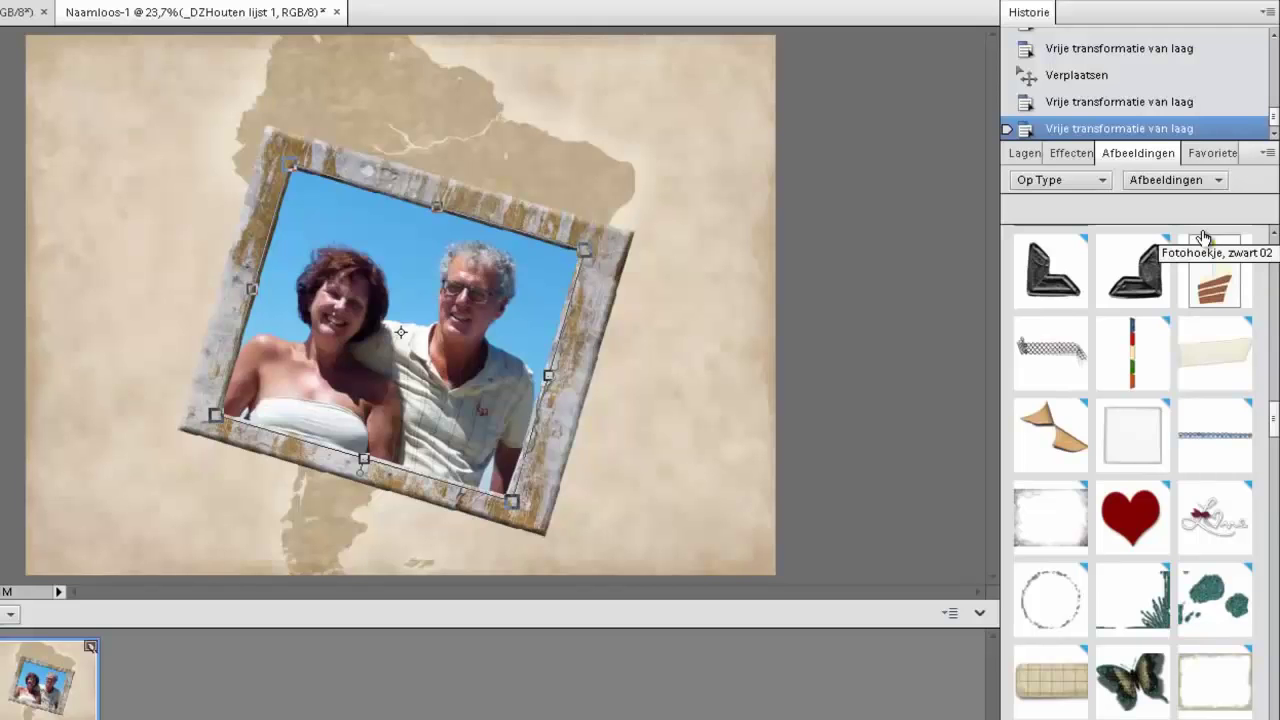
pyautogui.moveTo(1275, 420)
pyautogui.mouseDown()
pyautogui.moveTo(1276, 492)
pyautogui.moveTo(652, 400)
pyautogui.mouseUp()
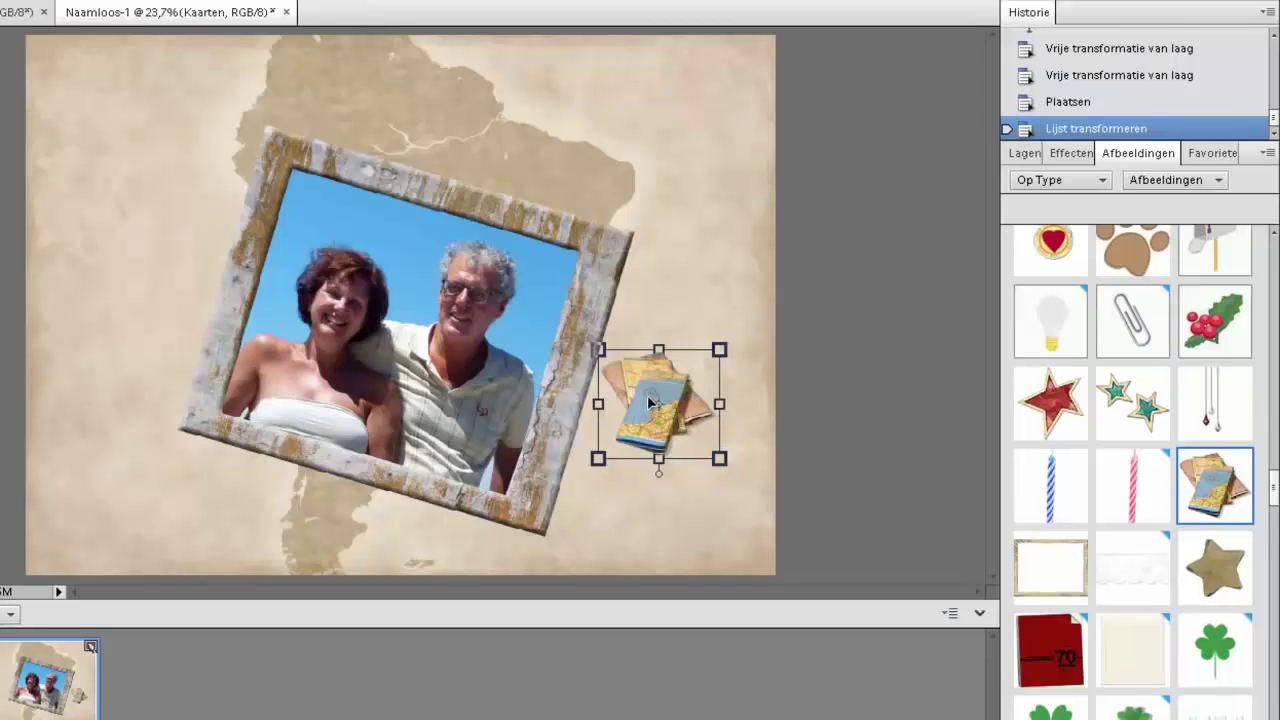
pyautogui.moveTo(597, 349); pyautogui.dragTo(562, 296)
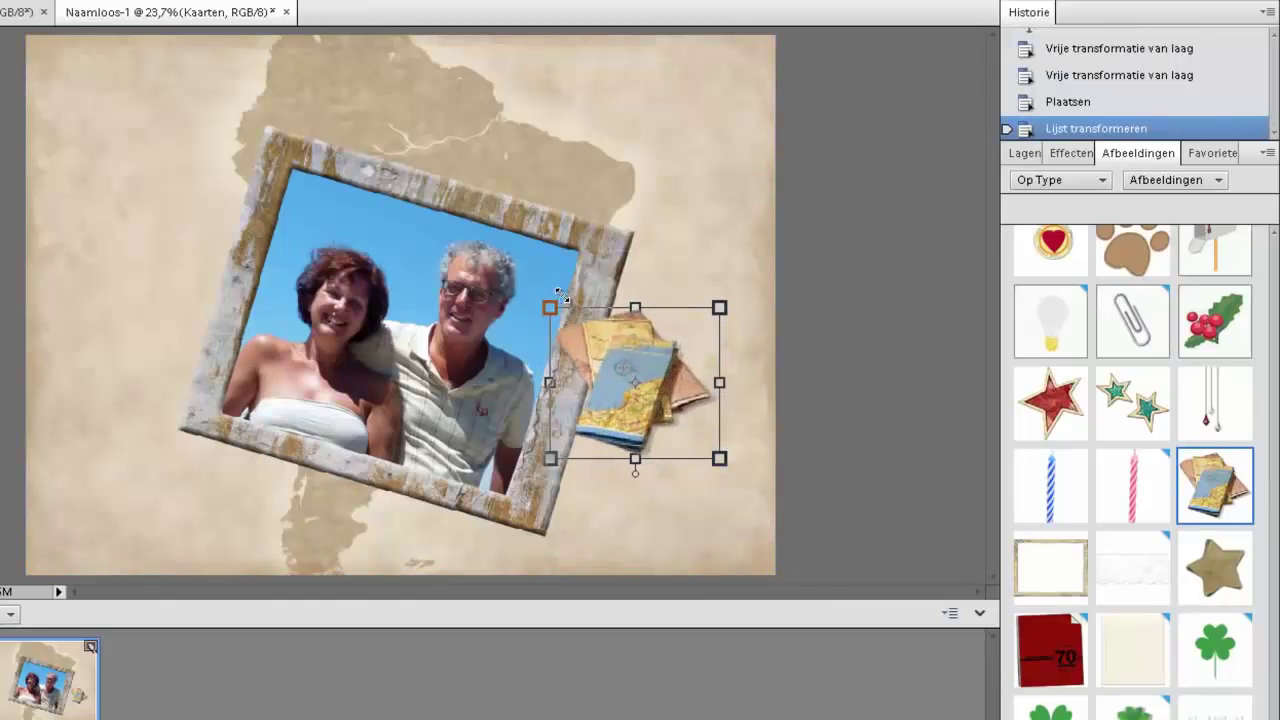
pyautogui.moveTo(618, 345); pyautogui.dragTo(630, 362)
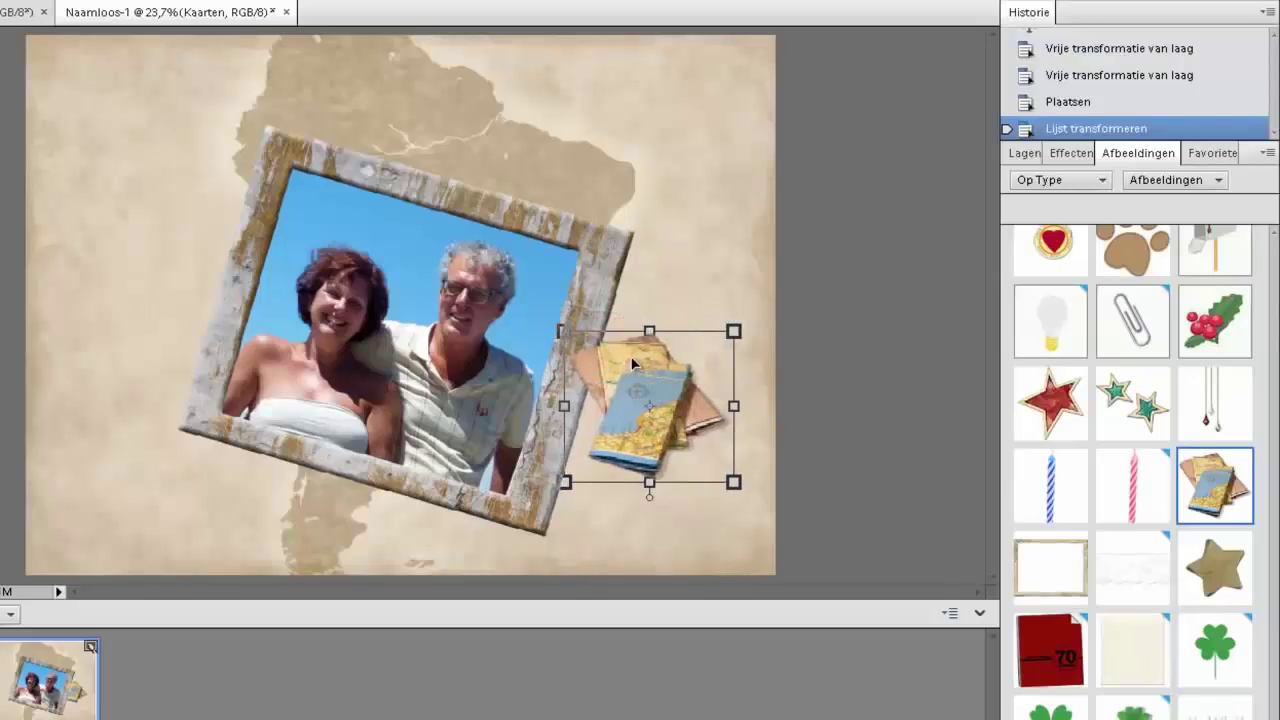
pyautogui.click(657, 520)
pyautogui.moveTo(1215, 576); pyautogui.dragTo(608, 165)
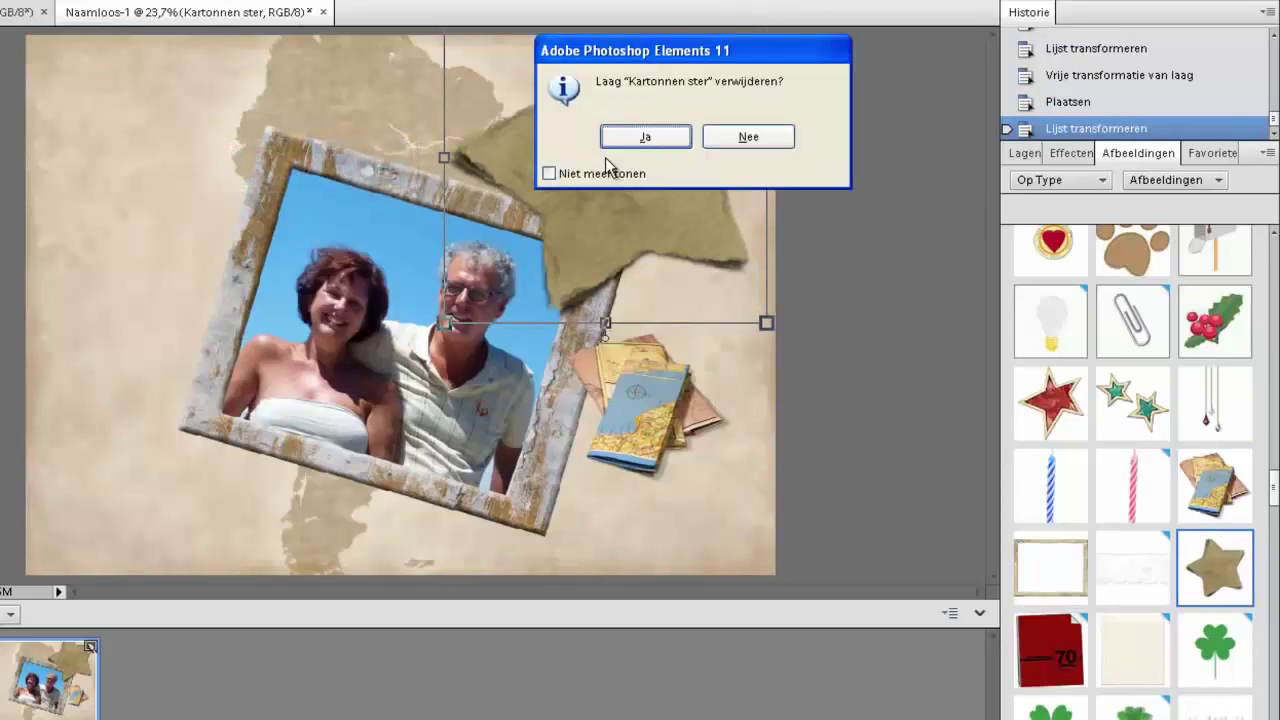
pyautogui.click(631, 141)
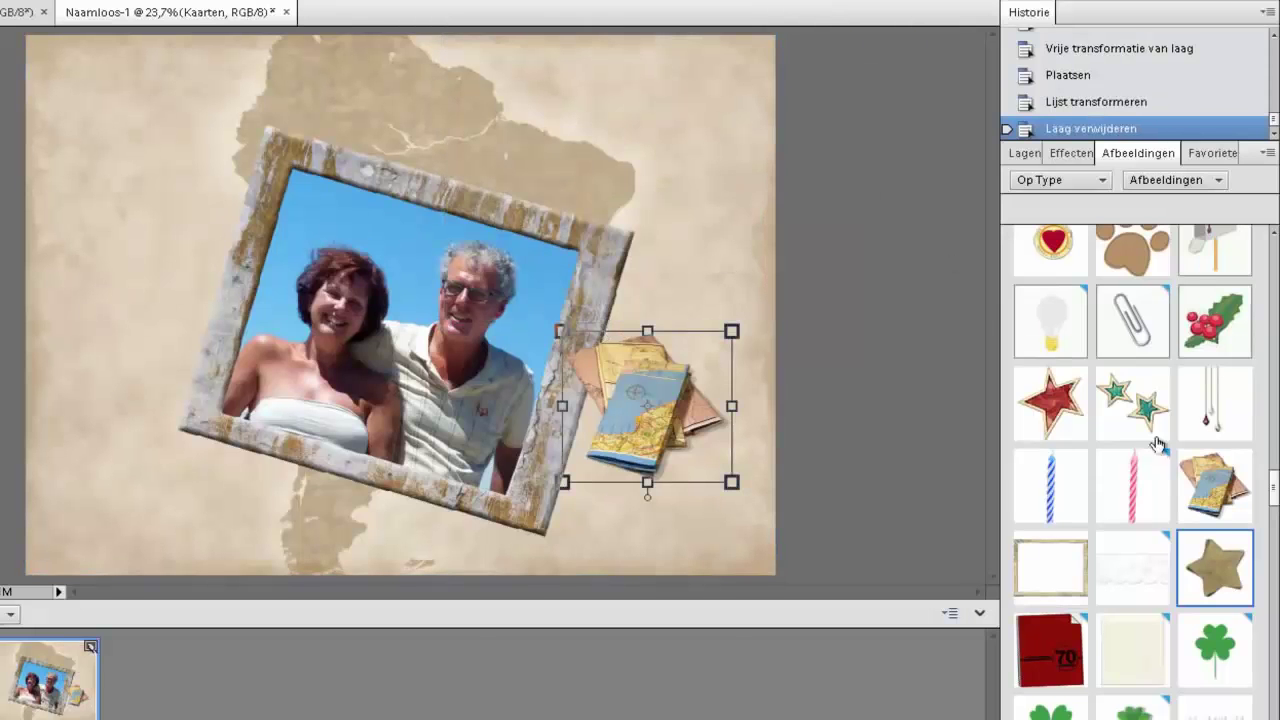
# Step: Add the Palmboom palm tree at the card's left edge, enlarged over the frame's lower left
pyautogui.scroll(-1, 1275, 498)
pyautogui.moveTo(1275, 498); pyautogui.dragTo(1275, 562)
pyautogui.moveTo(1139, 612); pyautogui.dragTo(203, 452)
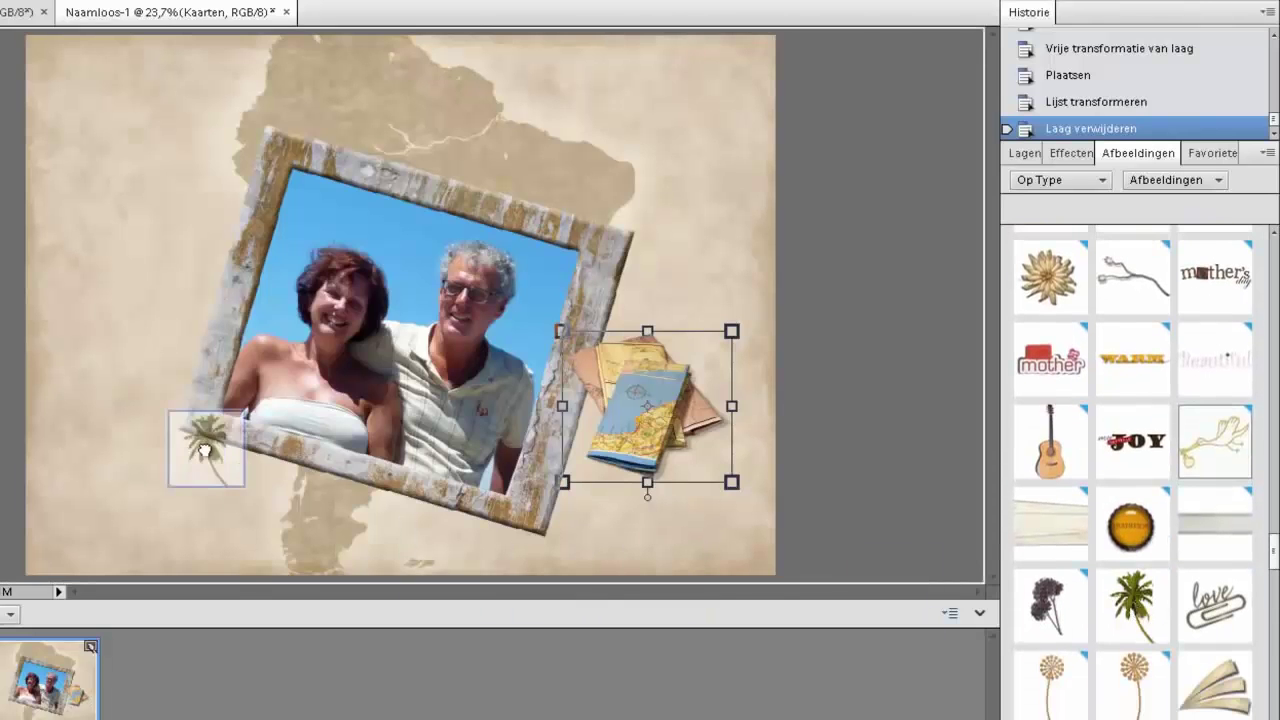
pyautogui.moveTo(104, 283); pyautogui.dragTo(96, 174)
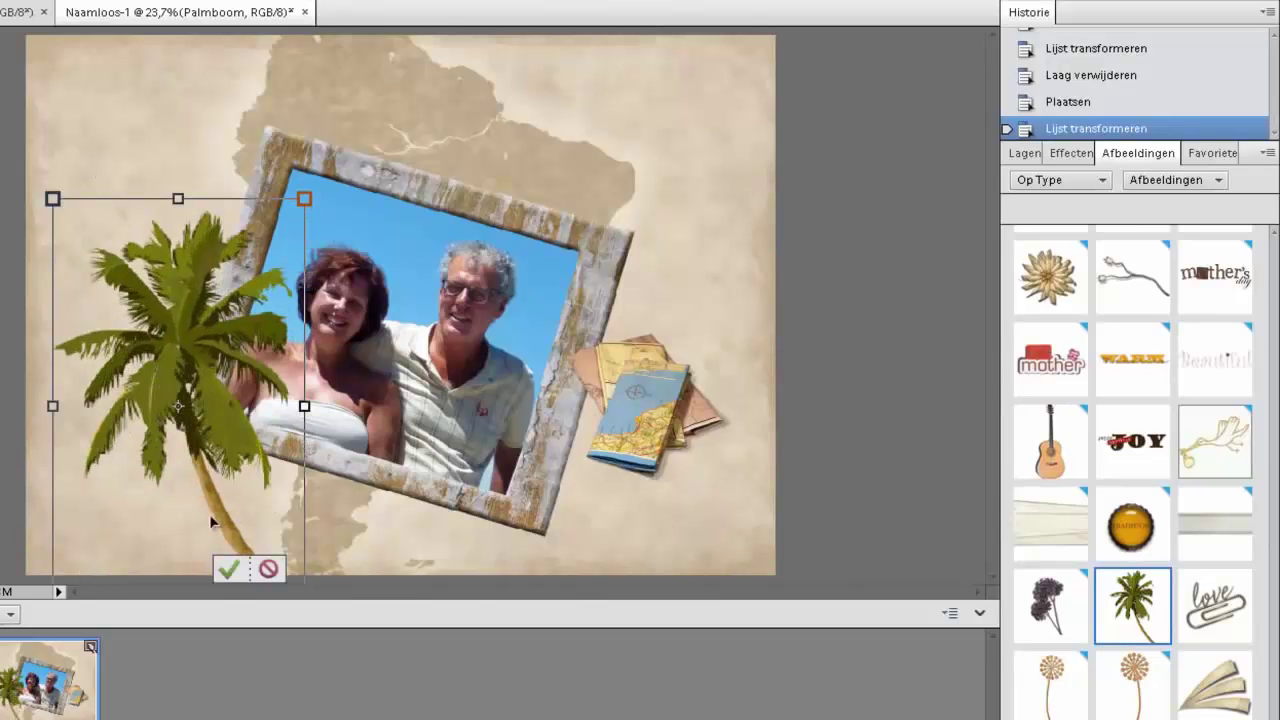
pyautogui.click(229, 569)
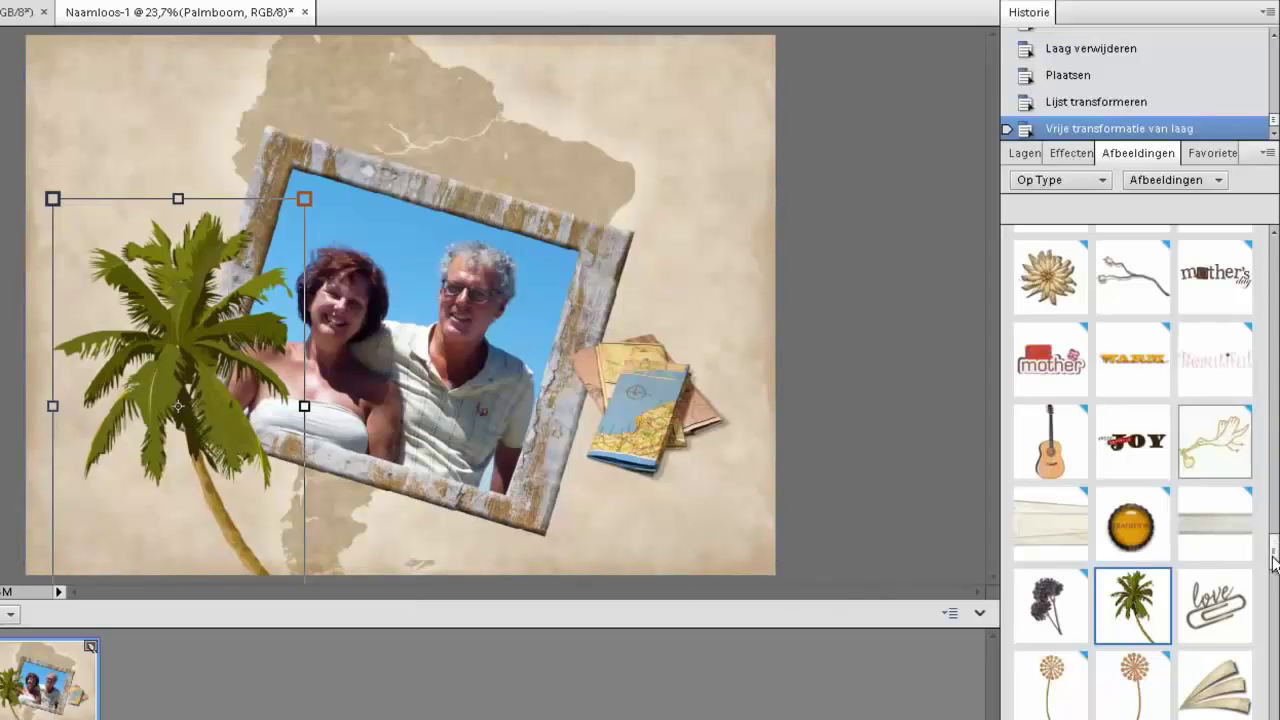
pyautogui.moveTo(1275, 560); pyautogui.dragTo(1275, 627)
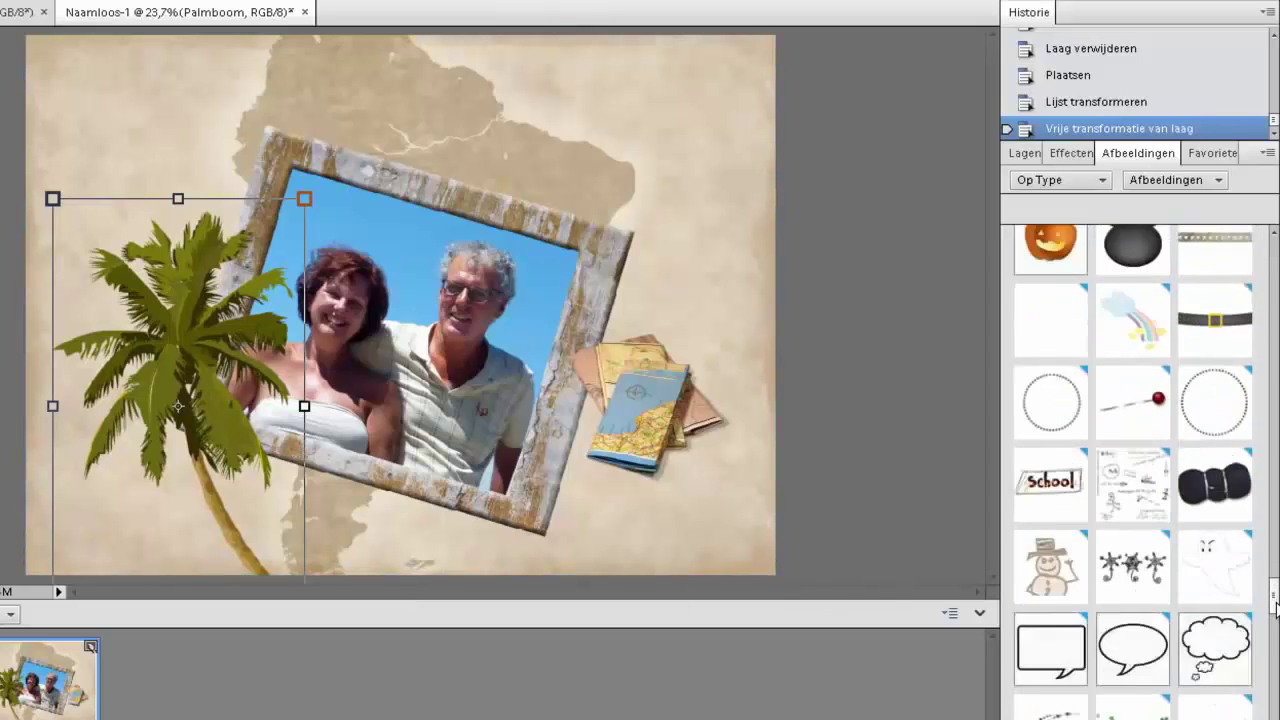
# Step: Drag two rusty stars onto the card and shrink the second one
pyautogui.moveTo(1211, 530); pyautogui.dragTo(700, 258)
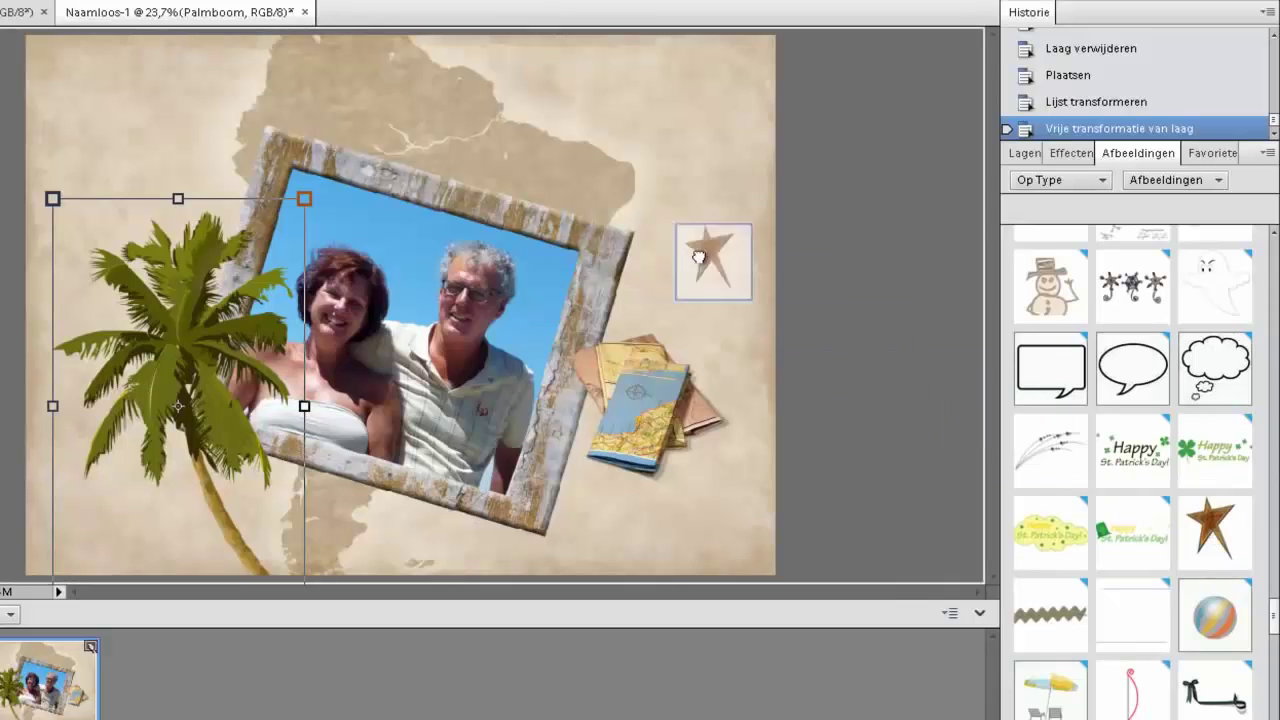
pyautogui.moveTo(1211, 530); pyautogui.dragTo(706, 401)
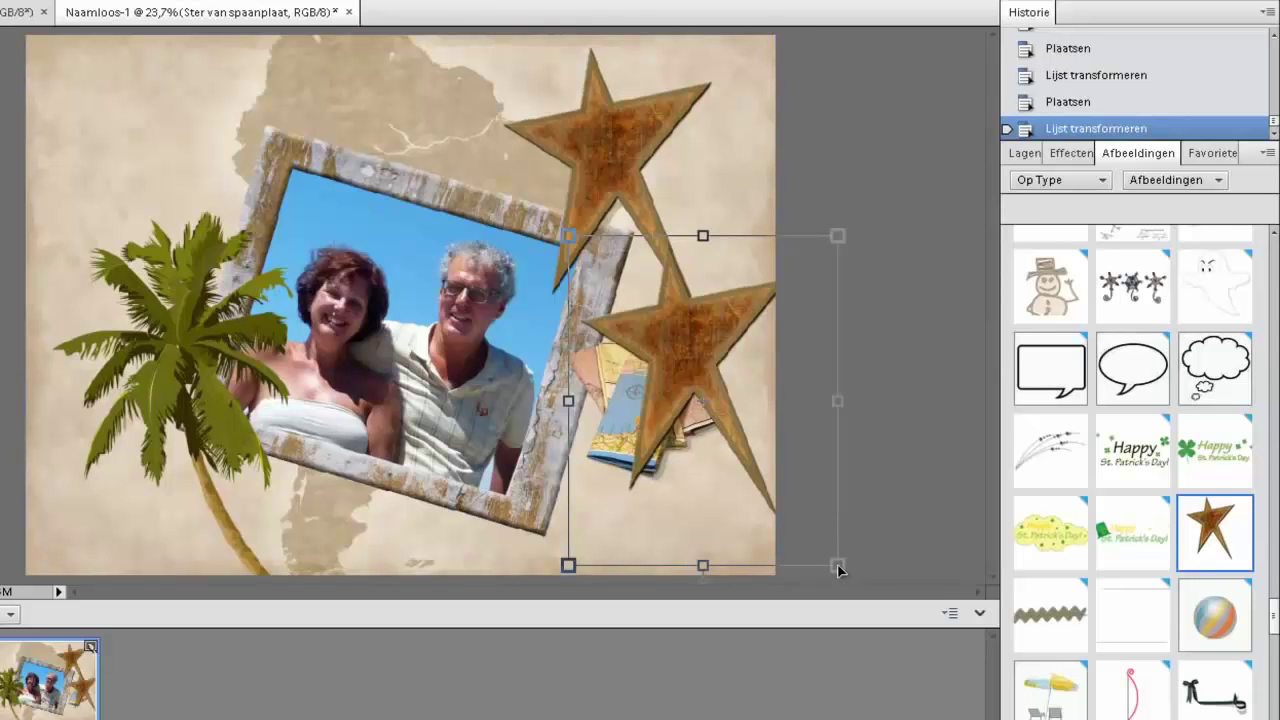
pyautogui.moveTo(838, 567)
pyautogui.mouseDown()
pyautogui.moveTo(719, 421)
pyautogui.moveTo(672, 409)
pyautogui.moveTo(565, 452)
pyautogui.mouseUp()
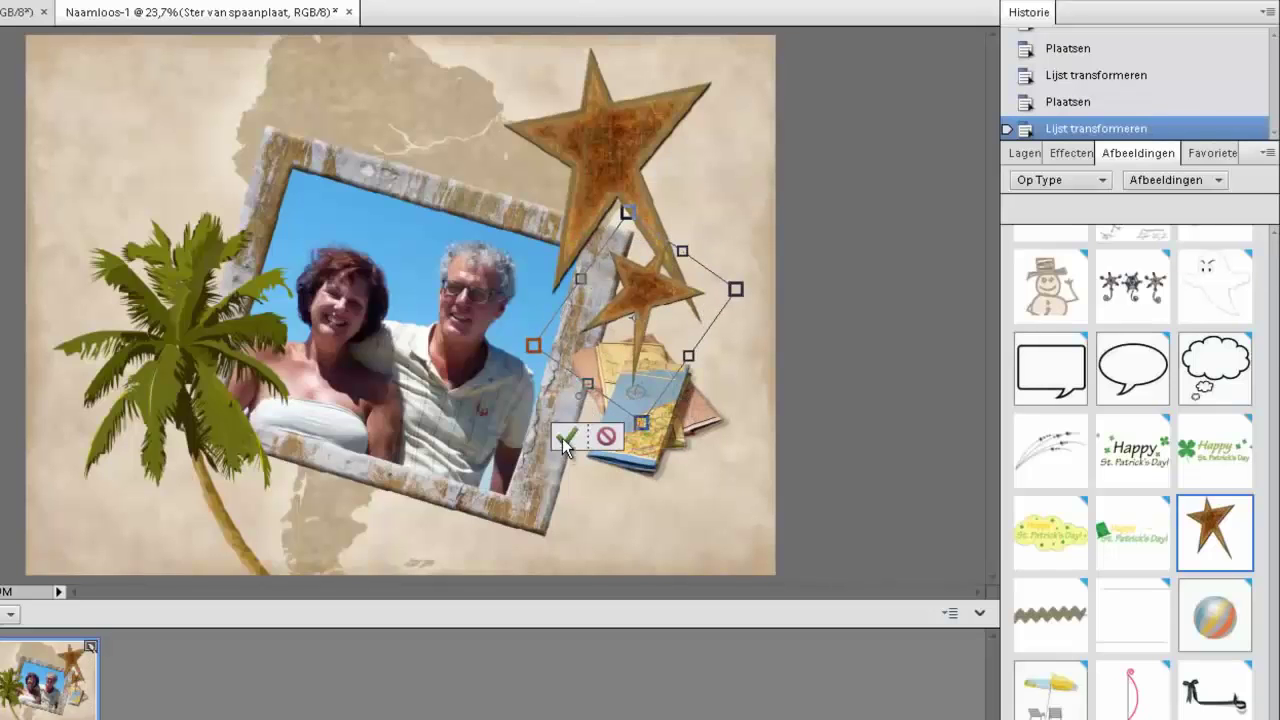
pyautogui.click(566, 437)
# Step: Shrink the larger star and move it above the other, right of the frame
pyautogui.click(600, 153)
pyautogui.moveTo(760, 370); pyautogui.dragTo(608, 183)
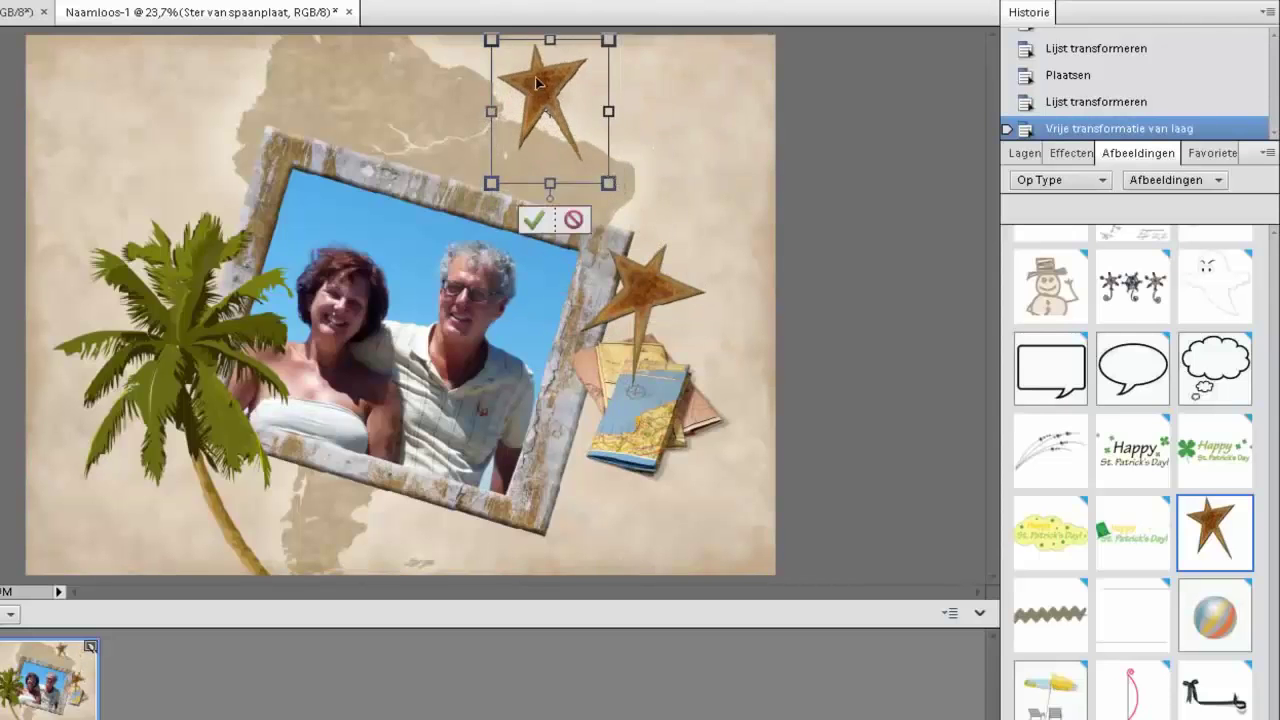
pyautogui.moveTo(535, 80); pyautogui.dragTo(691, 199)
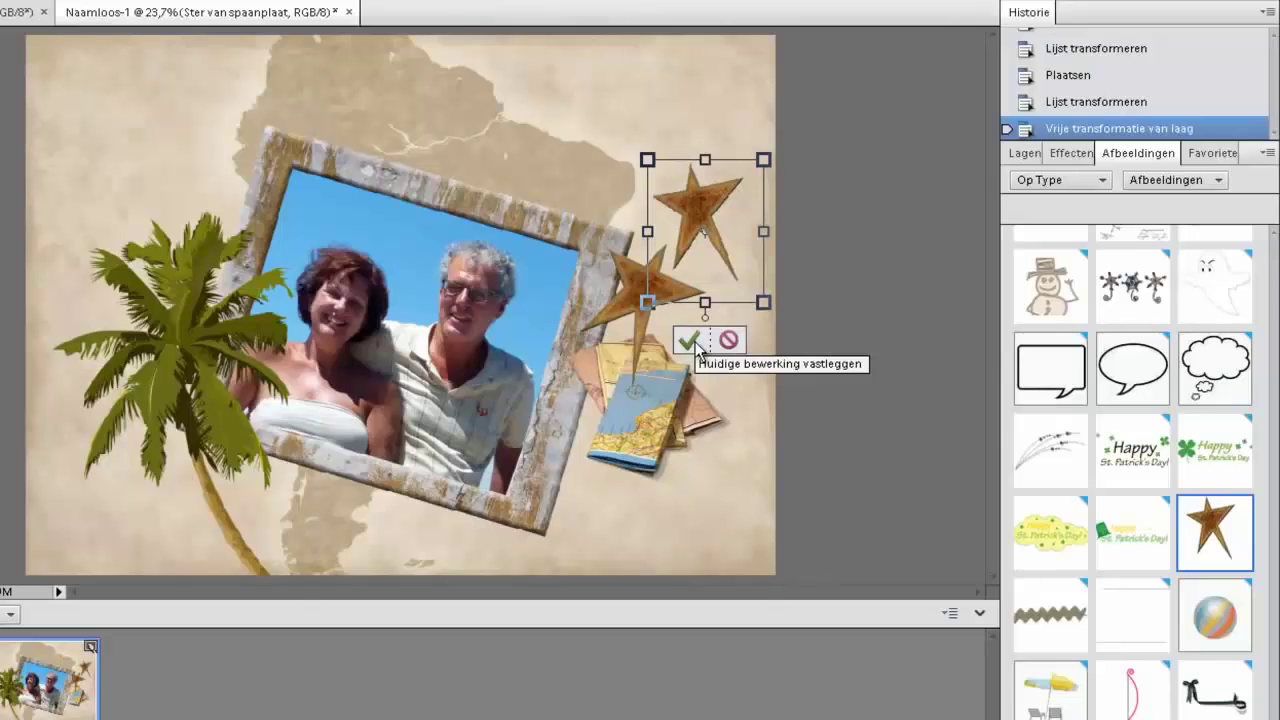
pyautogui.click(689, 342)
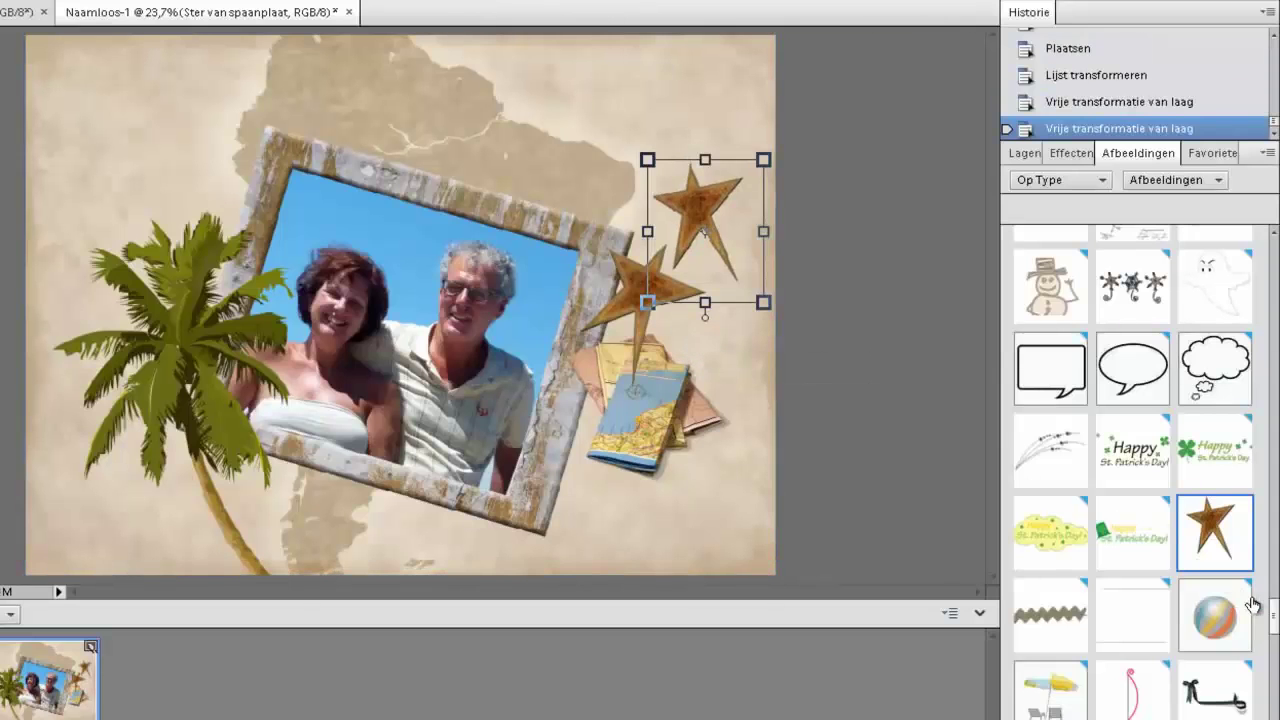
pyautogui.moveTo(1272, 614); pyautogui.dragTo(1274, 695)
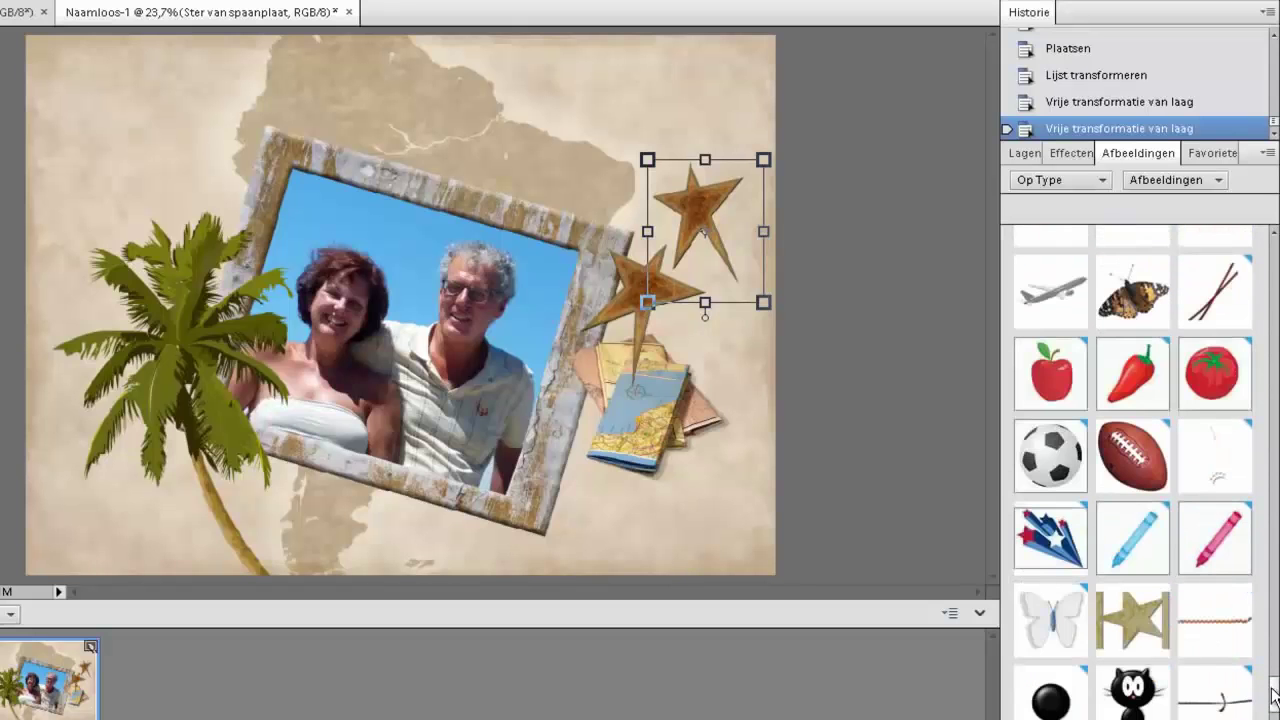
# Step: Place a butterfly on the wooden frame's bottom edge near the couple and enlarge it
pyautogui.moveTo(1133, 290); pyautogui.dragTo(494, 478)
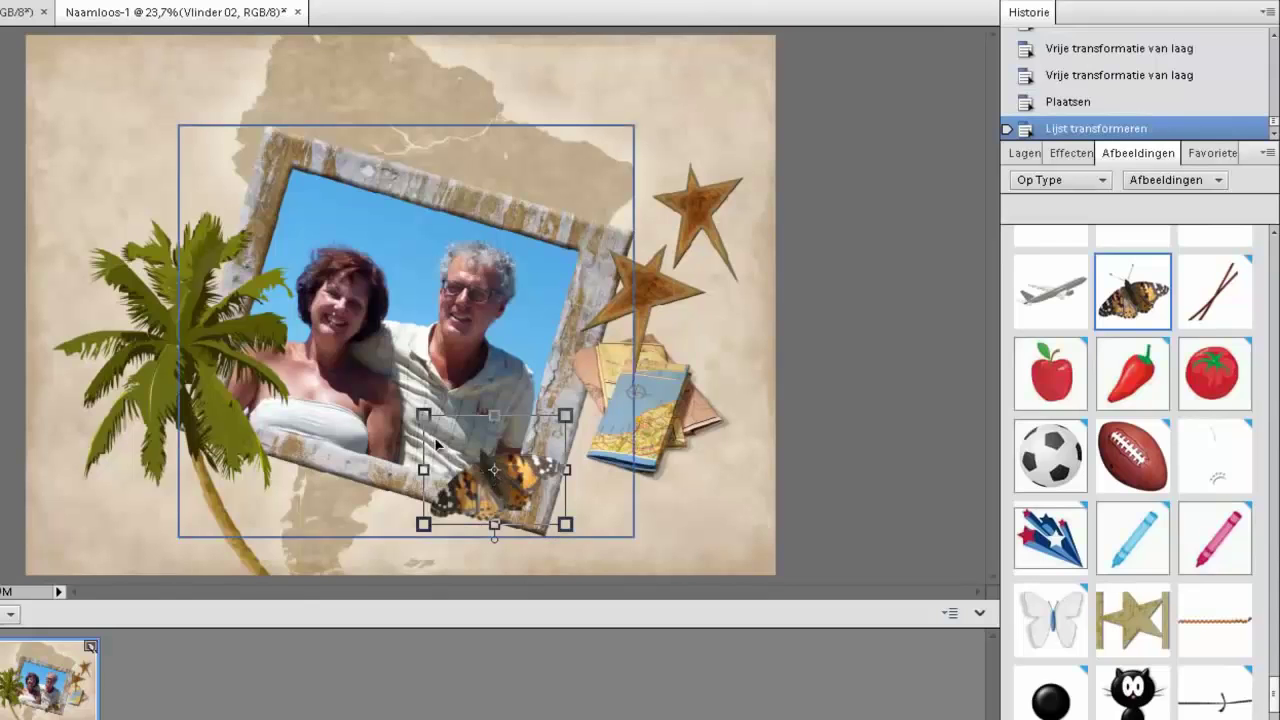
pyautogui.moveTo(423, 415); pyautogui.dragTo(389, 391)
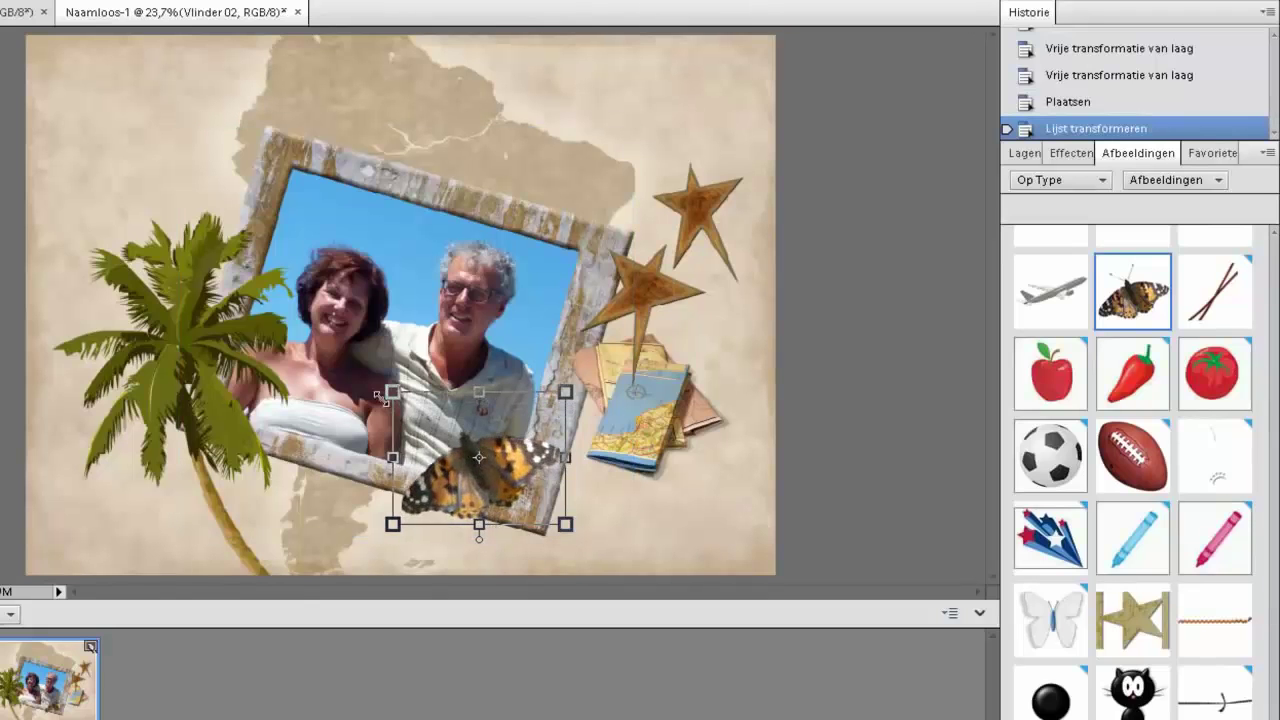
pyautogui.click(485, 563)
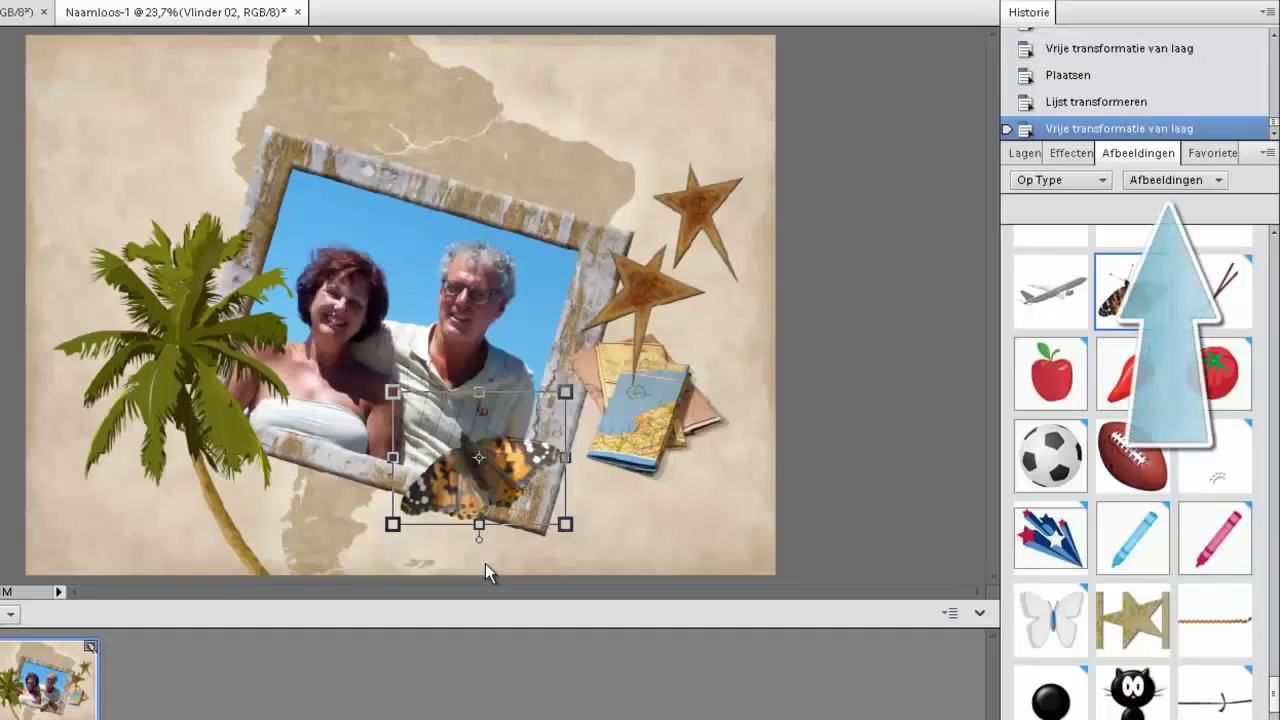
# Step: Switch the Afbeeldingen panel to Tekst styles and scroll to the Bont, luipaard style
pyautogui.click(1213, 180)
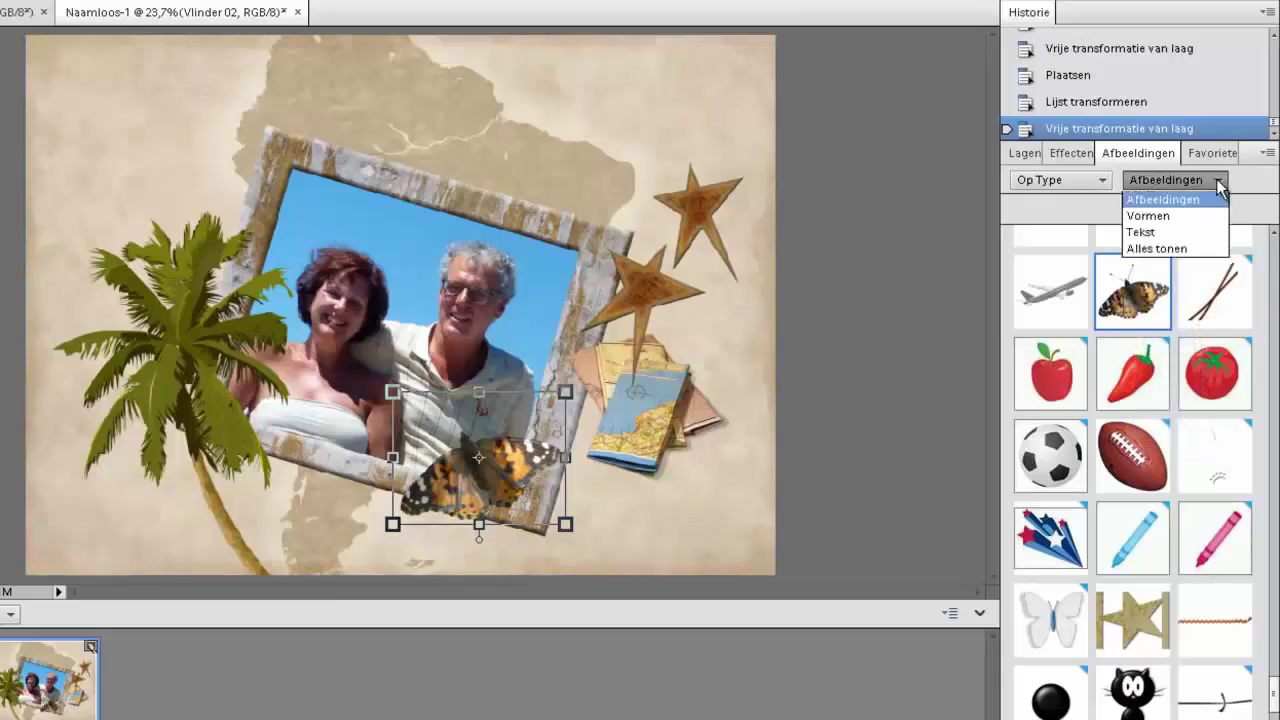
pyautogui.click(1183, 268)
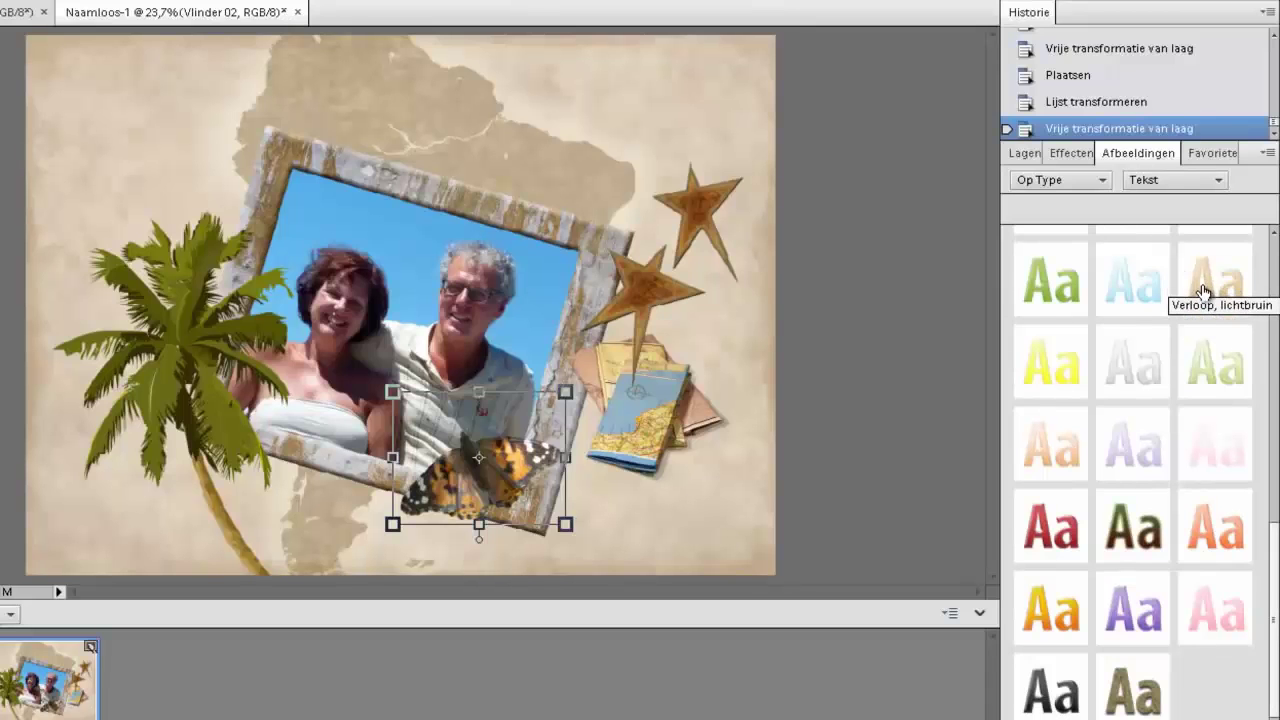
pyautogui.scroll(1, 1273, 528)
pyautogui.scroll(2, 1273, 528)
pyautogui.scroll(2, 1273, 528)
pyautogui.scroll(2, 1273, 528)
pyautogui.scroll(2, 1273, 528)
pyautogui.scroll(3, 1273, 528)
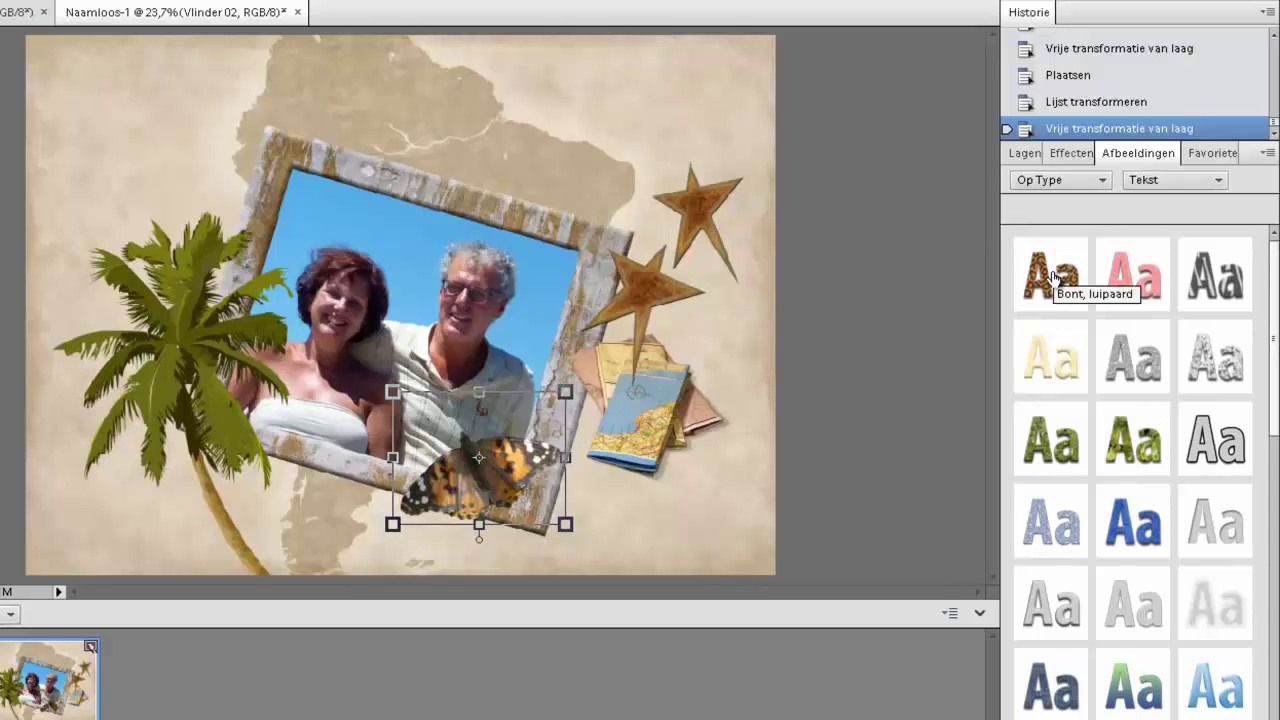
# Step: Add the Bont, luipaard greeting 'We wensen je een fijn. avontuurlijk 2014!' and move it to the top
pyautogui.doubleClick(1055, 277)
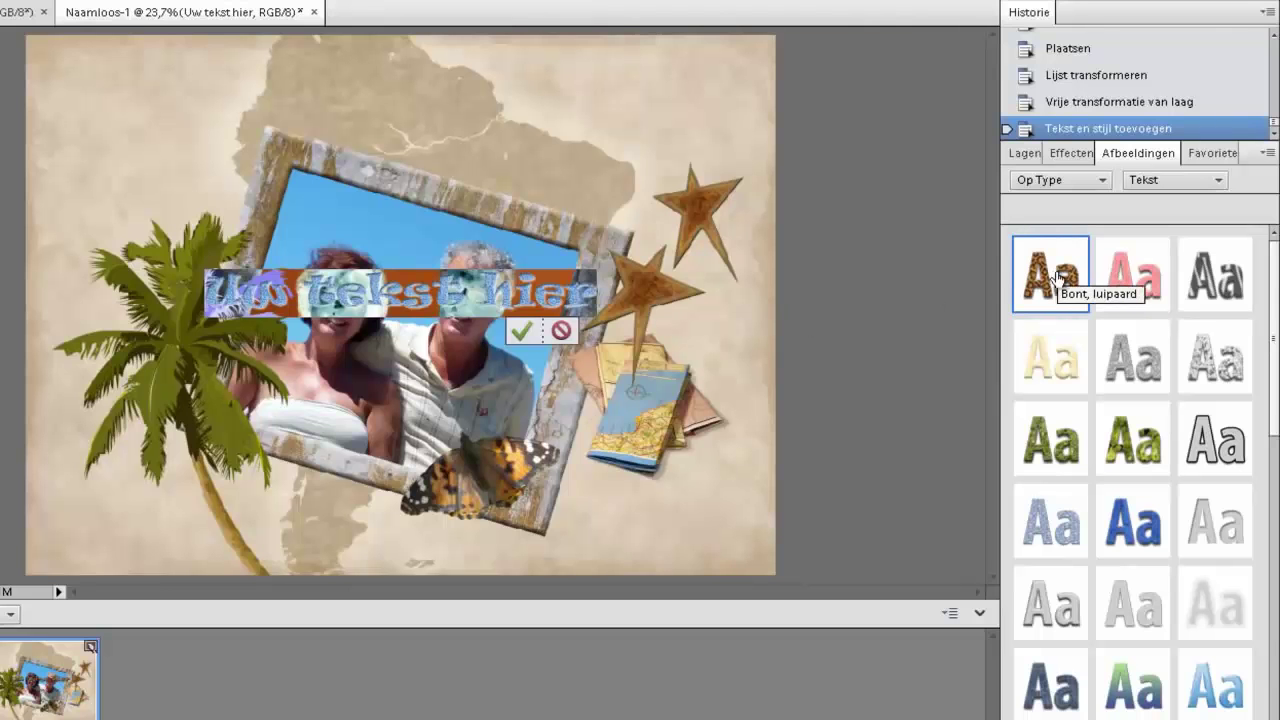
pyautogui.write('Uw wensen je een gijn avontuur t')
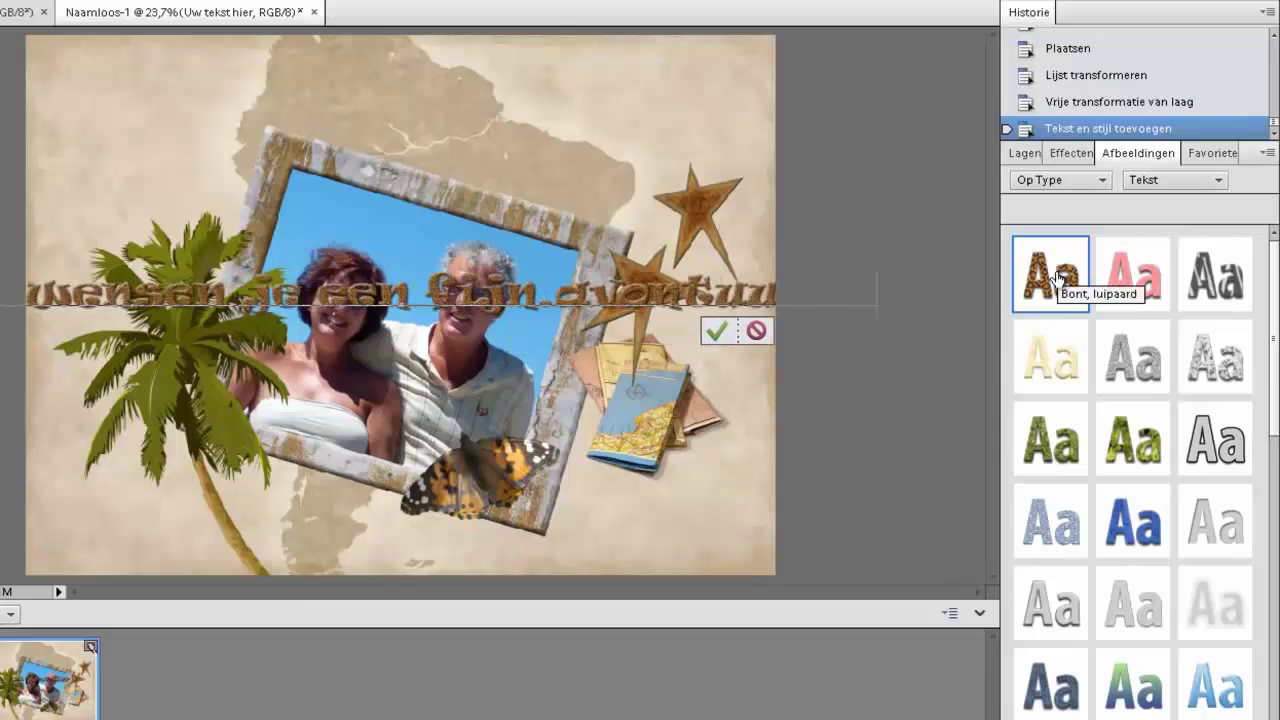
pyautogui.write('oek ja')
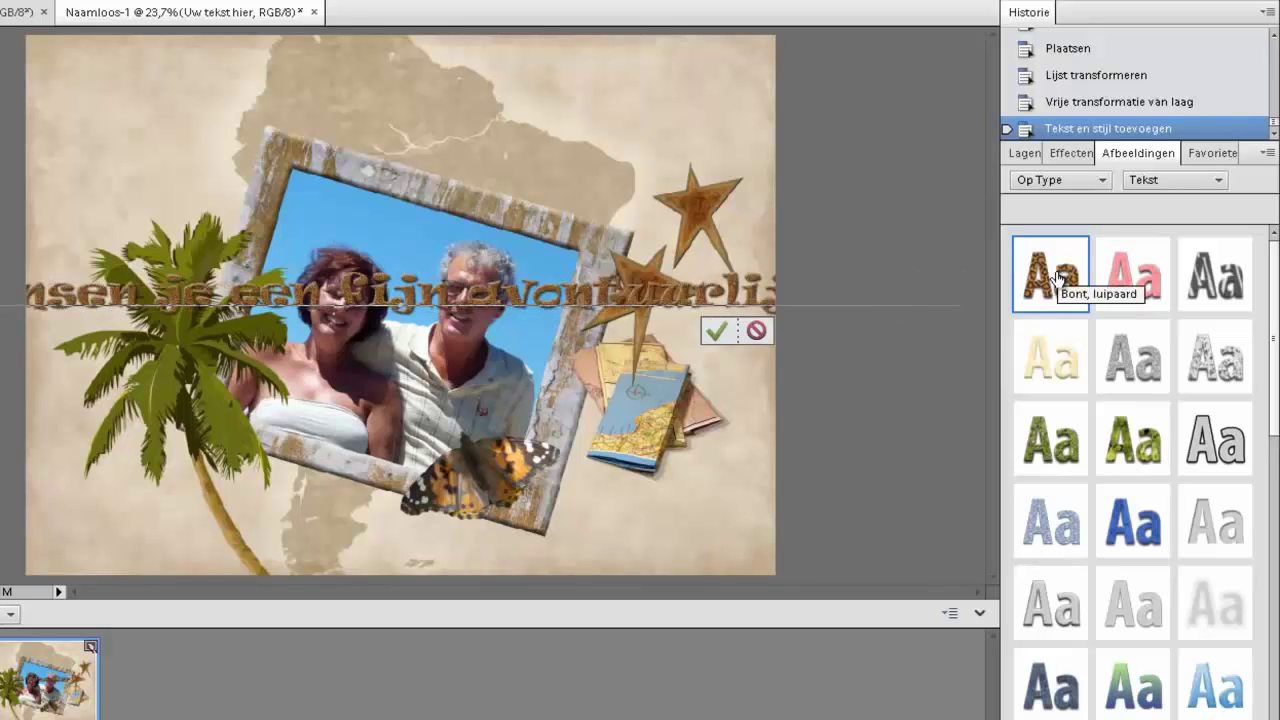
pyautogui.click(1058, 278)
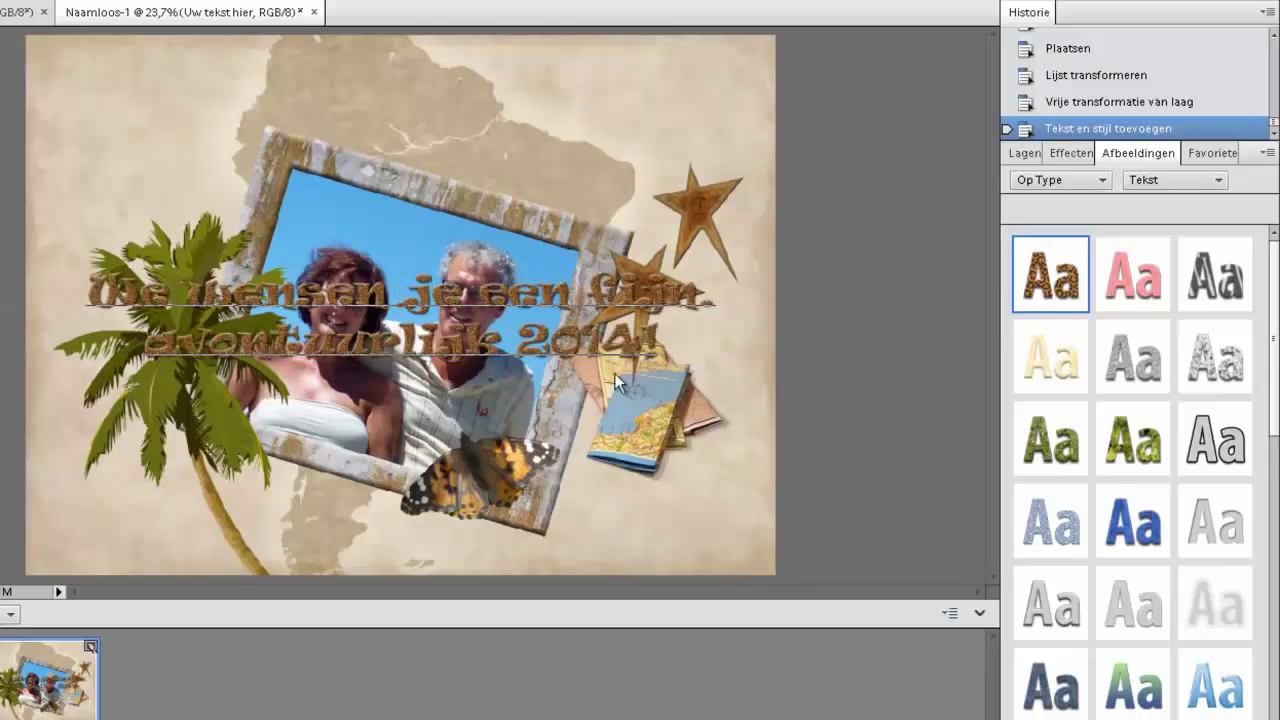
pyautogui.click(641, 381)
pyautogui.moveTo(440, 309); pyautogui.dragTo(439, 111)
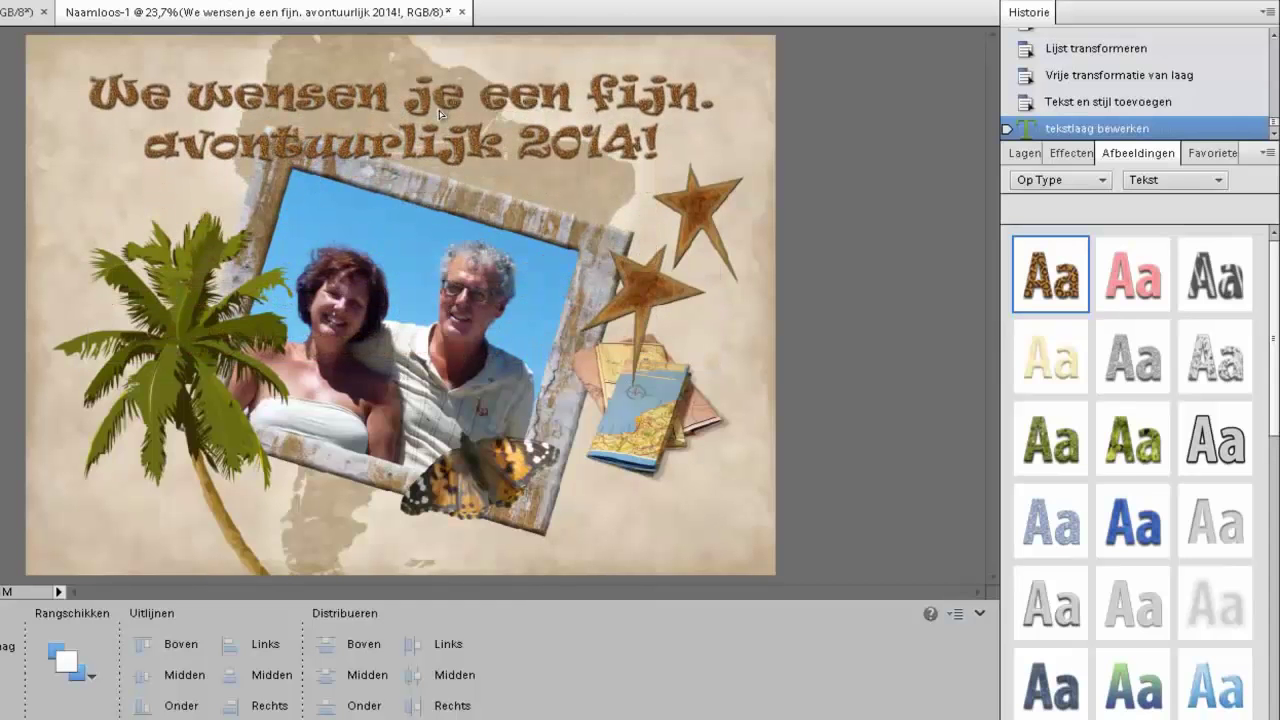
pyautogui.moveTo(439, 111); pyautogui.dragTo(439, 110)
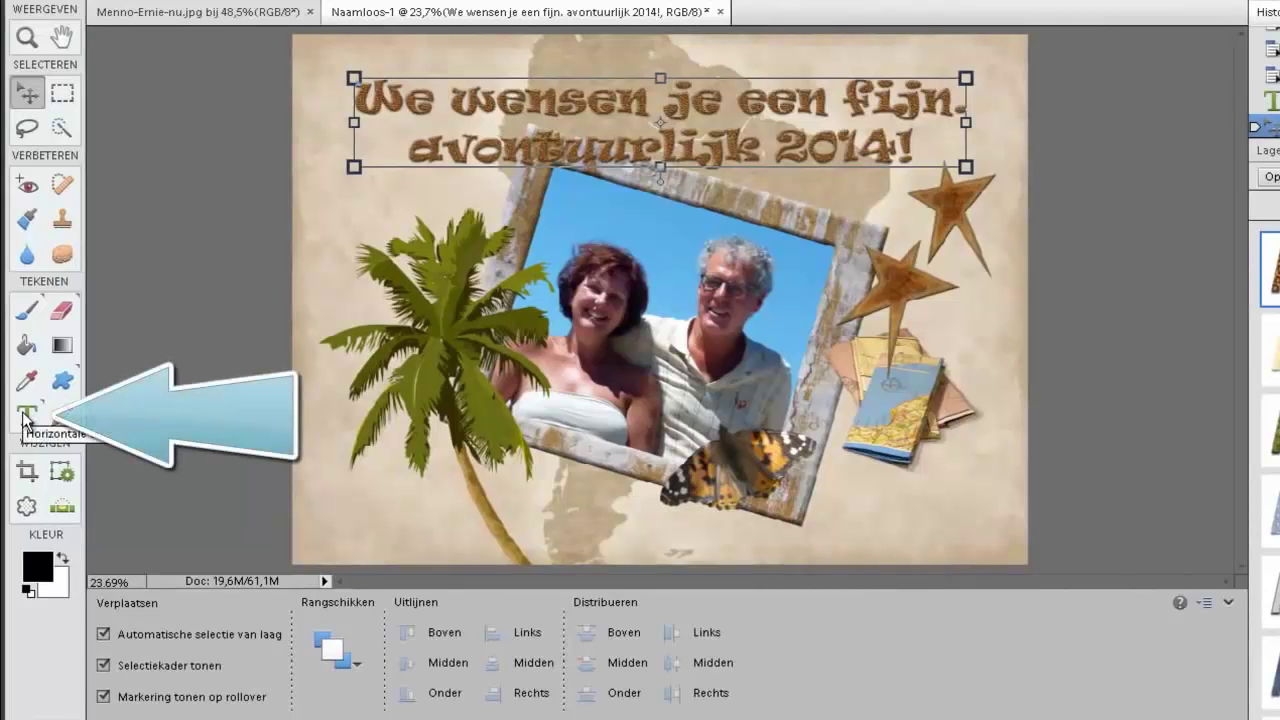
pyautogui.click(25, 416)
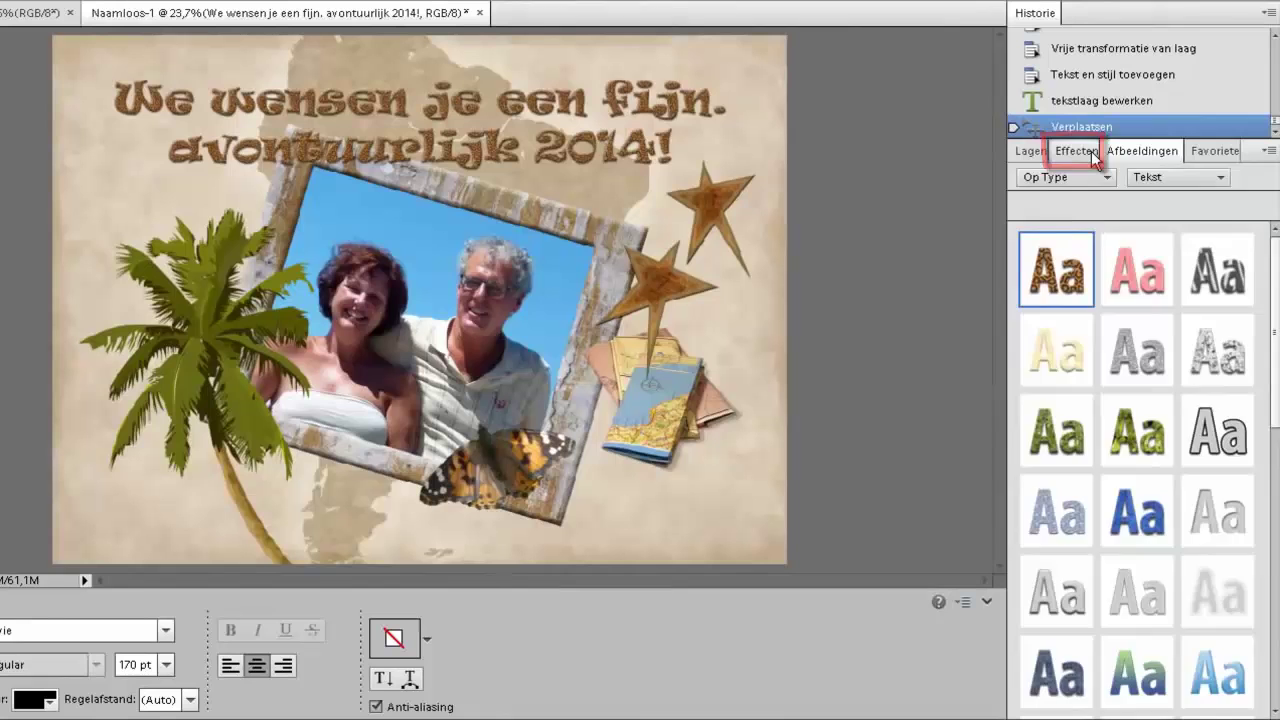
# Step: Apply Slagschaduwen drop-shadow styles to the upper star, lower star, butterfly and palm tree
pyautogui.click(1092, 153)
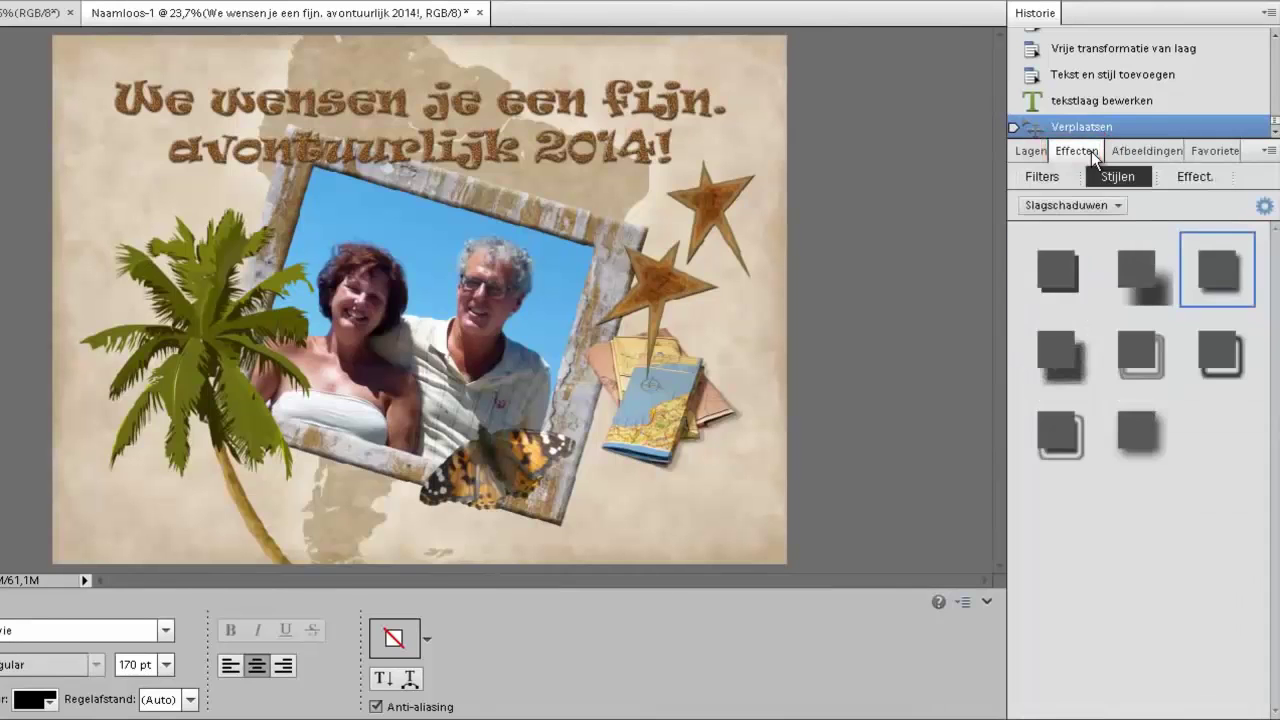
pyautogui.click(1118, 206)
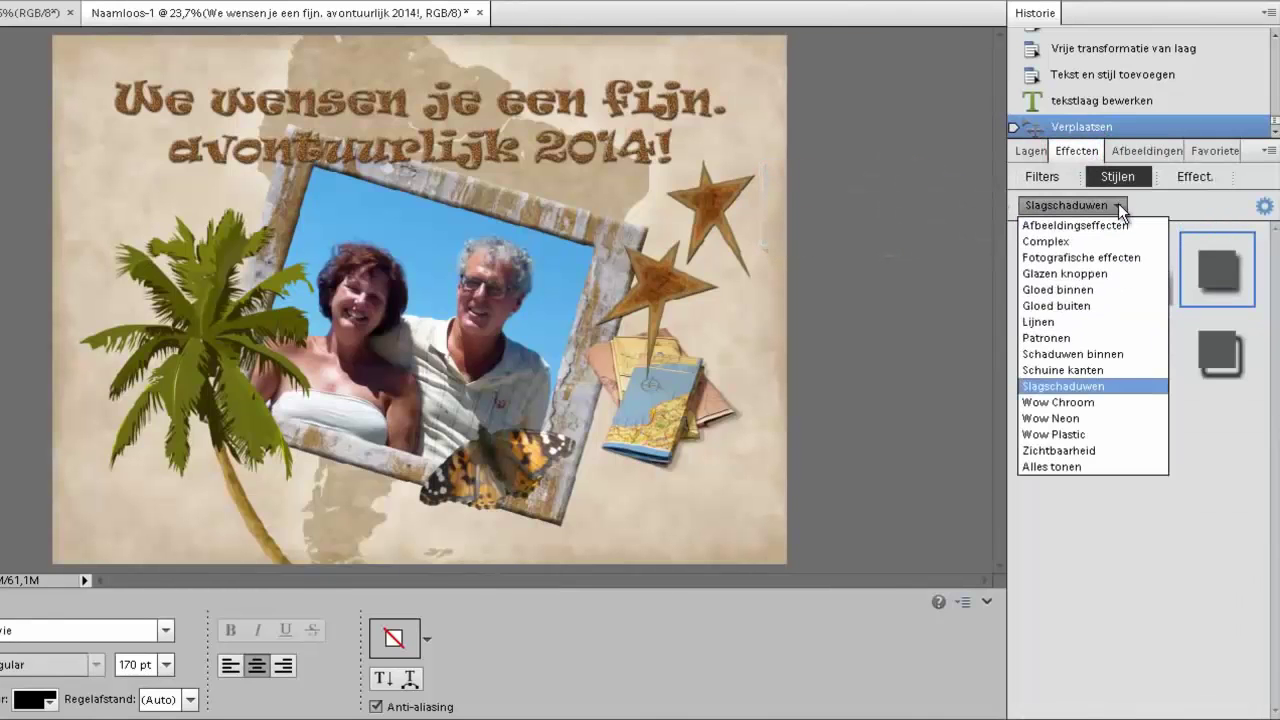
pyautogui.click(1116, 385)
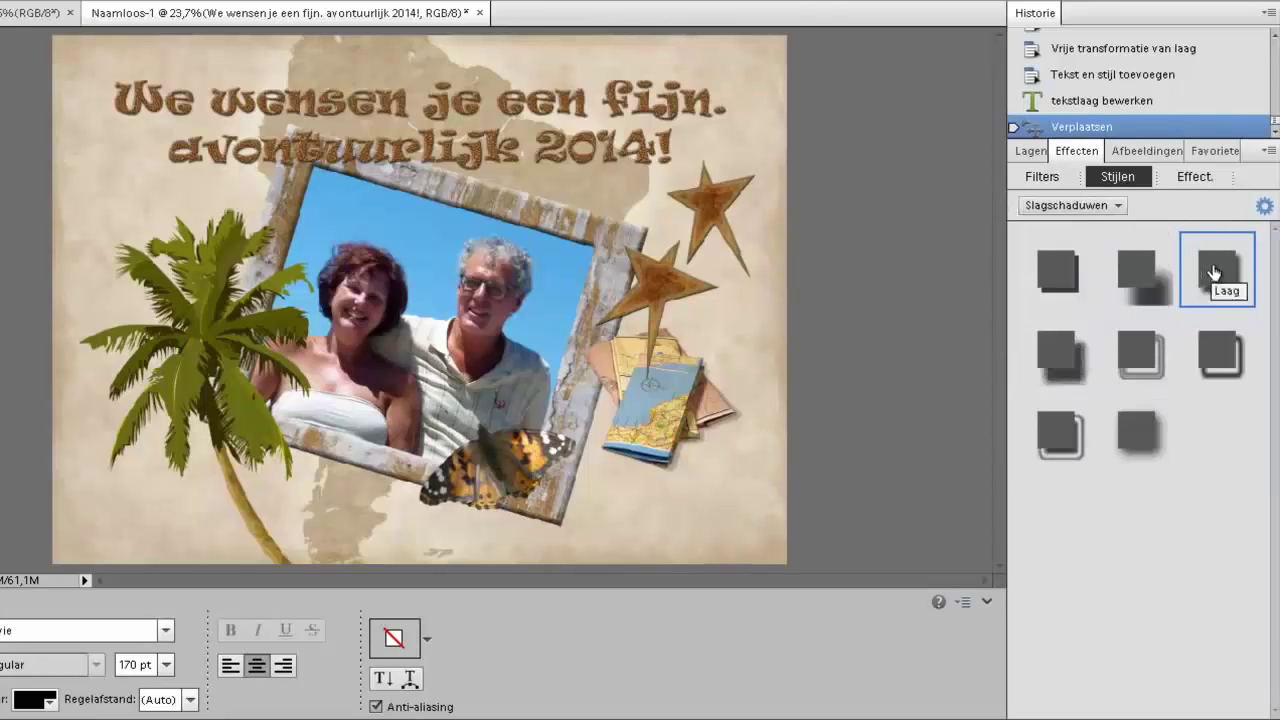
pyautogui.moveTo(1213, 272); pyautogui.dragTo(726, 211)
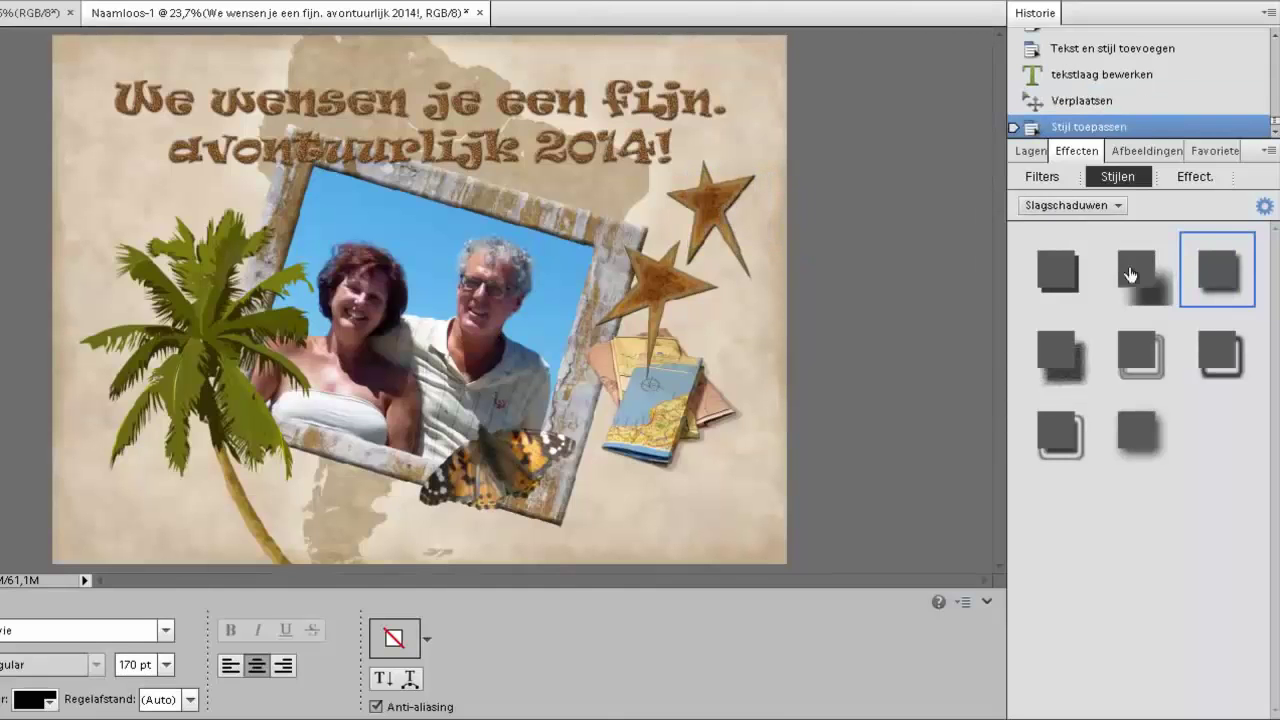
pyautogui.moveTo(1220, 278); pyautogui.dragTo(672, 284)
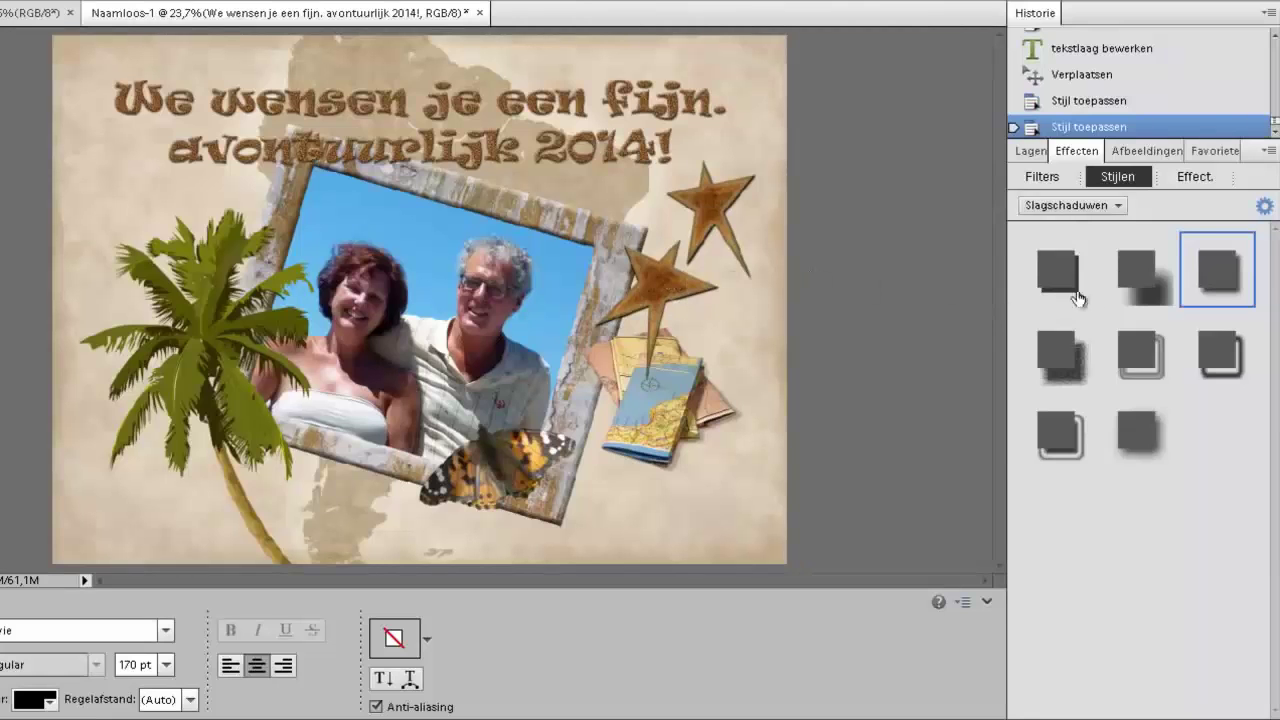
pyautogui.moveTo(1060, 272)
pyautogui.mouseDown()
pyautogui.moveTo(563, 461)
pyautogui.moveTo(525, 460)
pyautogui.mouseUp()
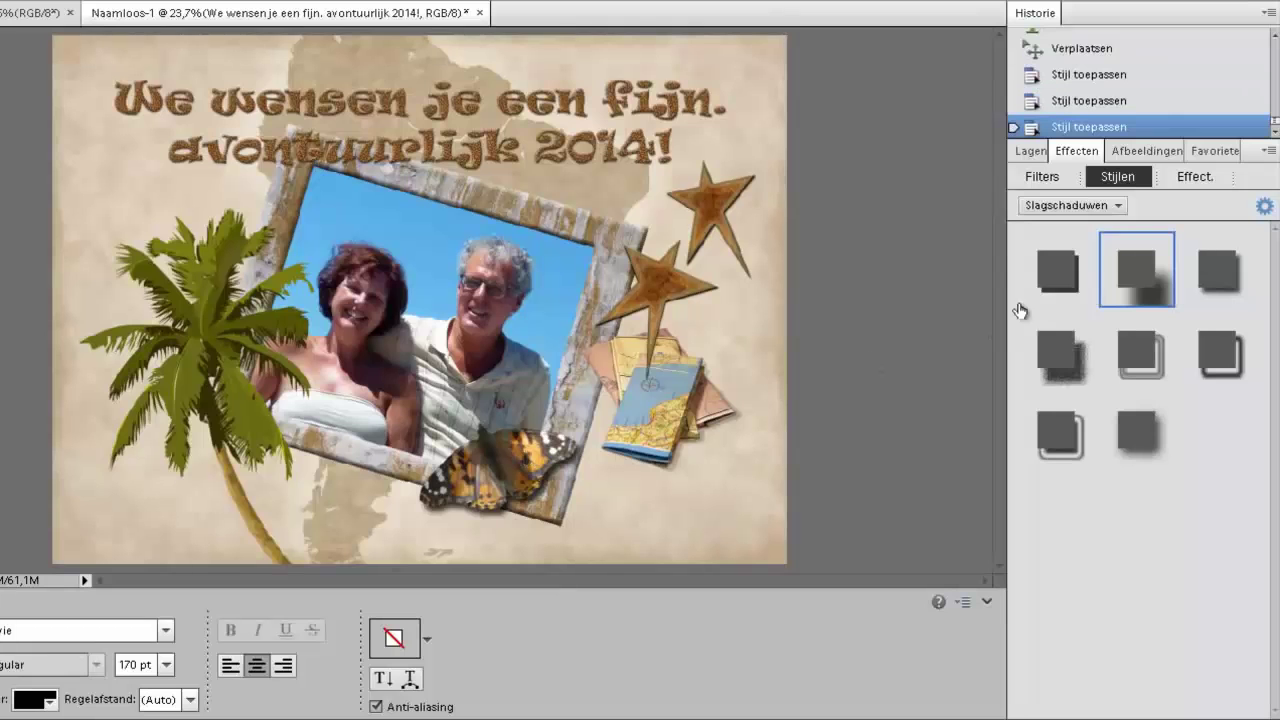
pyautogui.moveTo(1146, 277); pyautogui.dragTo(241, 399)
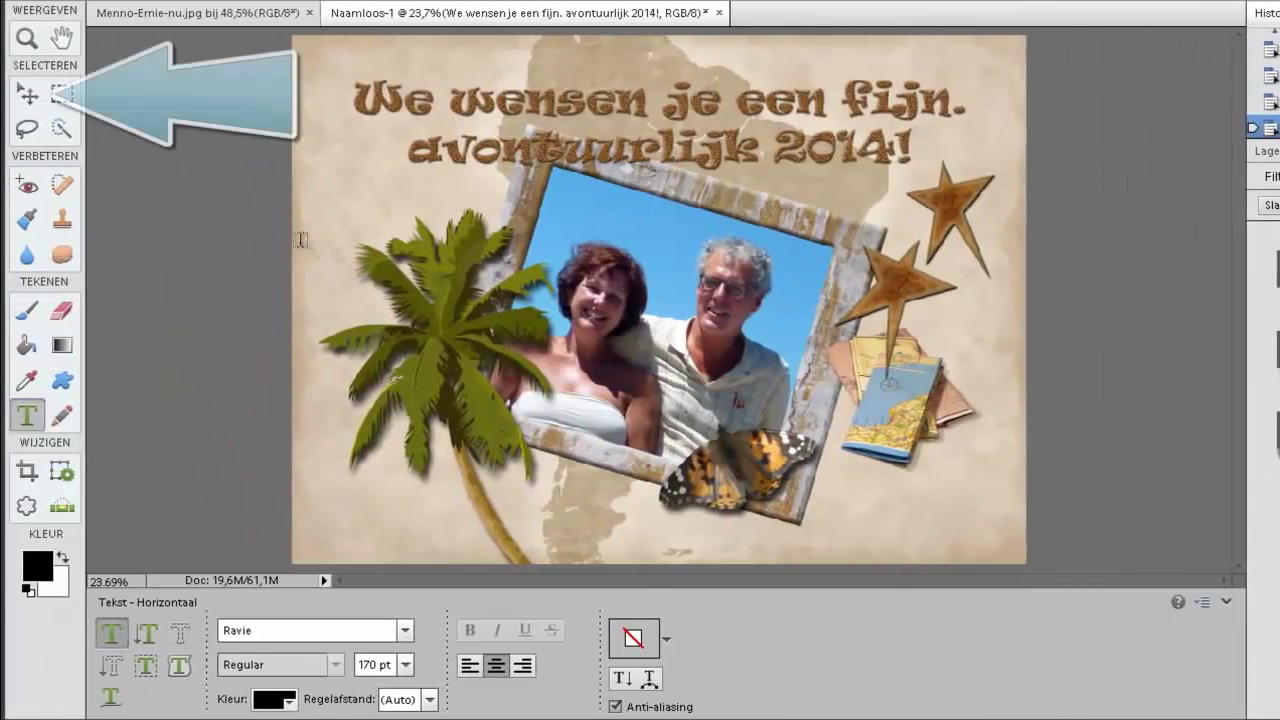
# Step: Raise both stars, shift the map stack down-right, and undo the butterfly's nudge
pyautogui.click(27, 96)
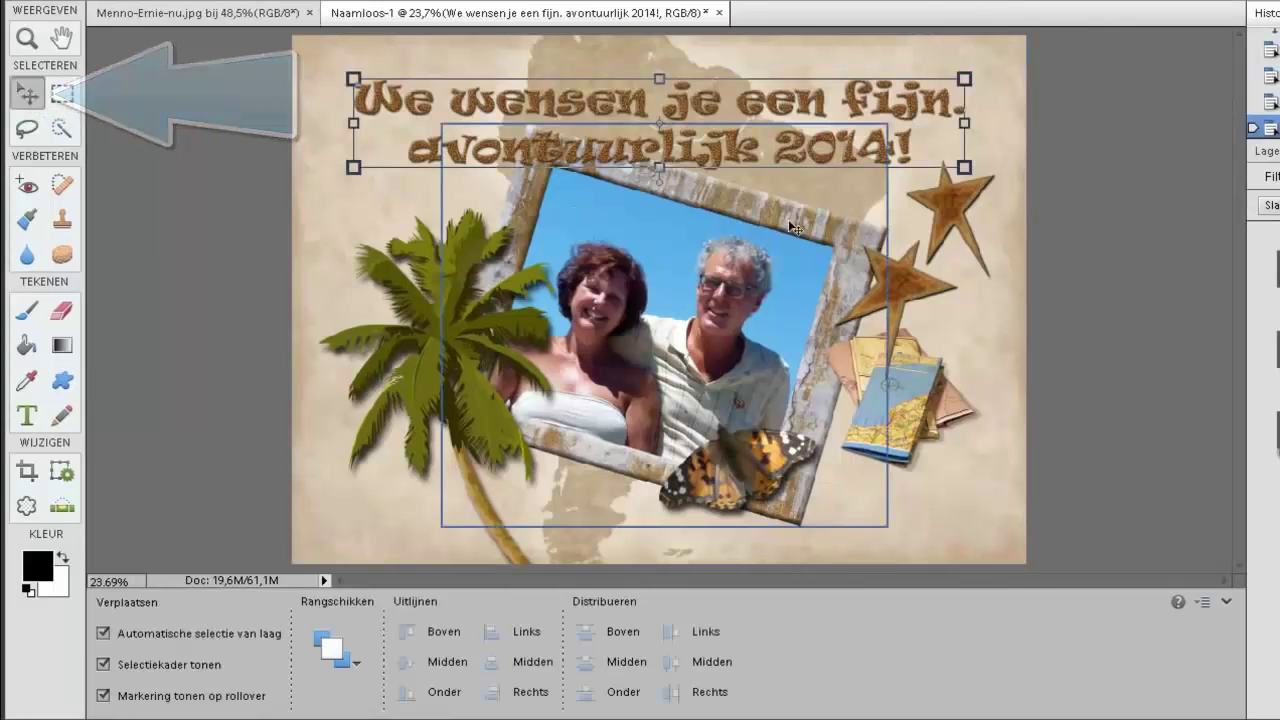
pyautogui.moveTo(948, 205); pyautogui.dragTo(950, 178)
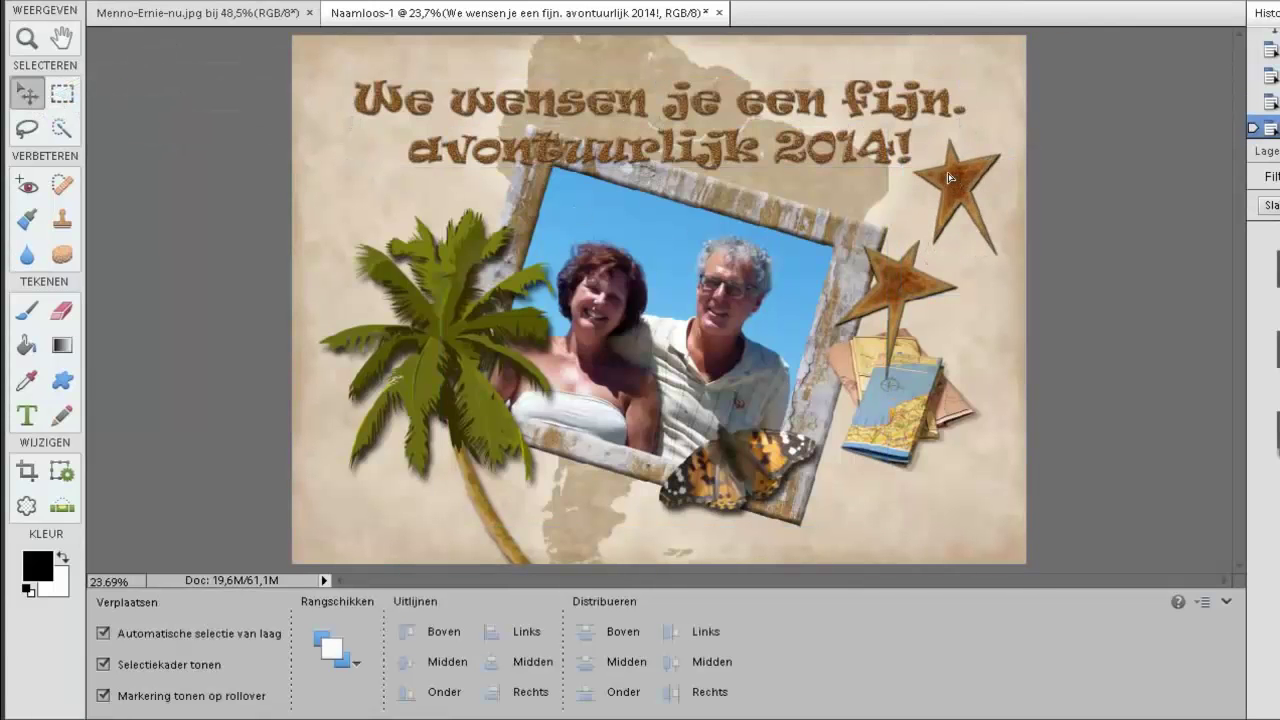
pyautogui.moveTo(893, 284); pyautogui.dragTo(893, 249)
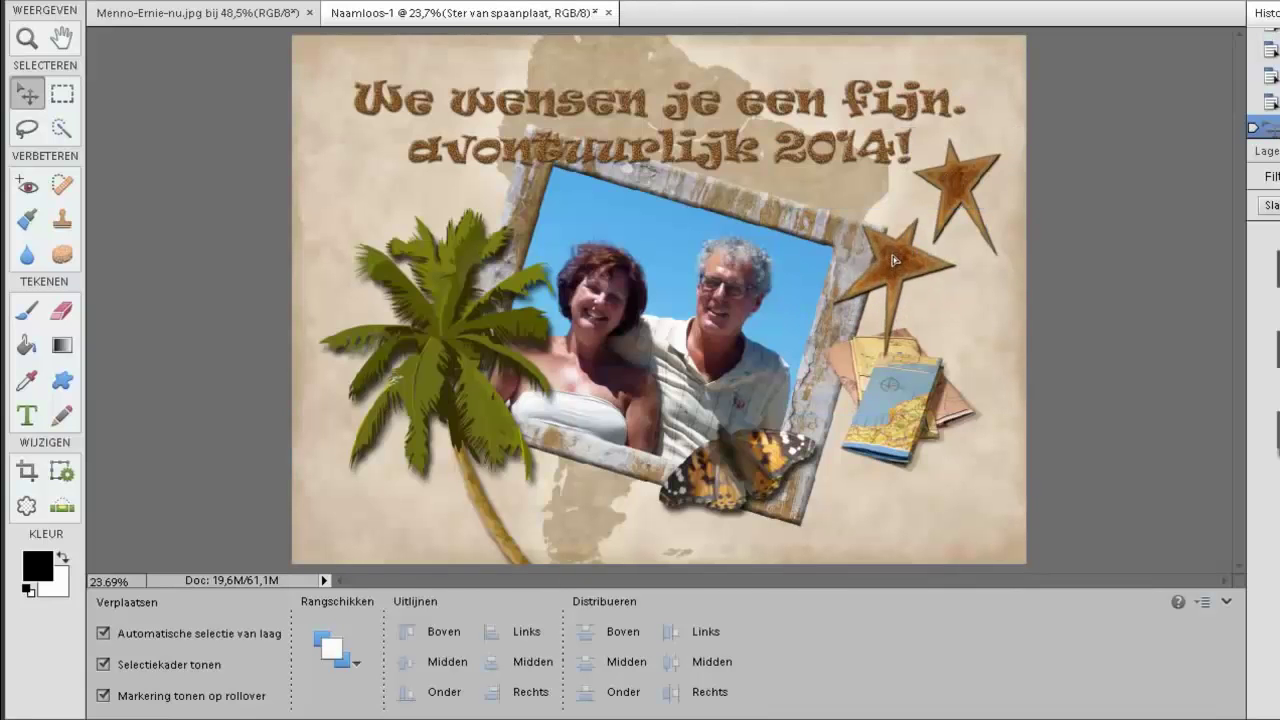
pyautogui.moveTo(876, 394); pyautogui.dragTo(884, 413)
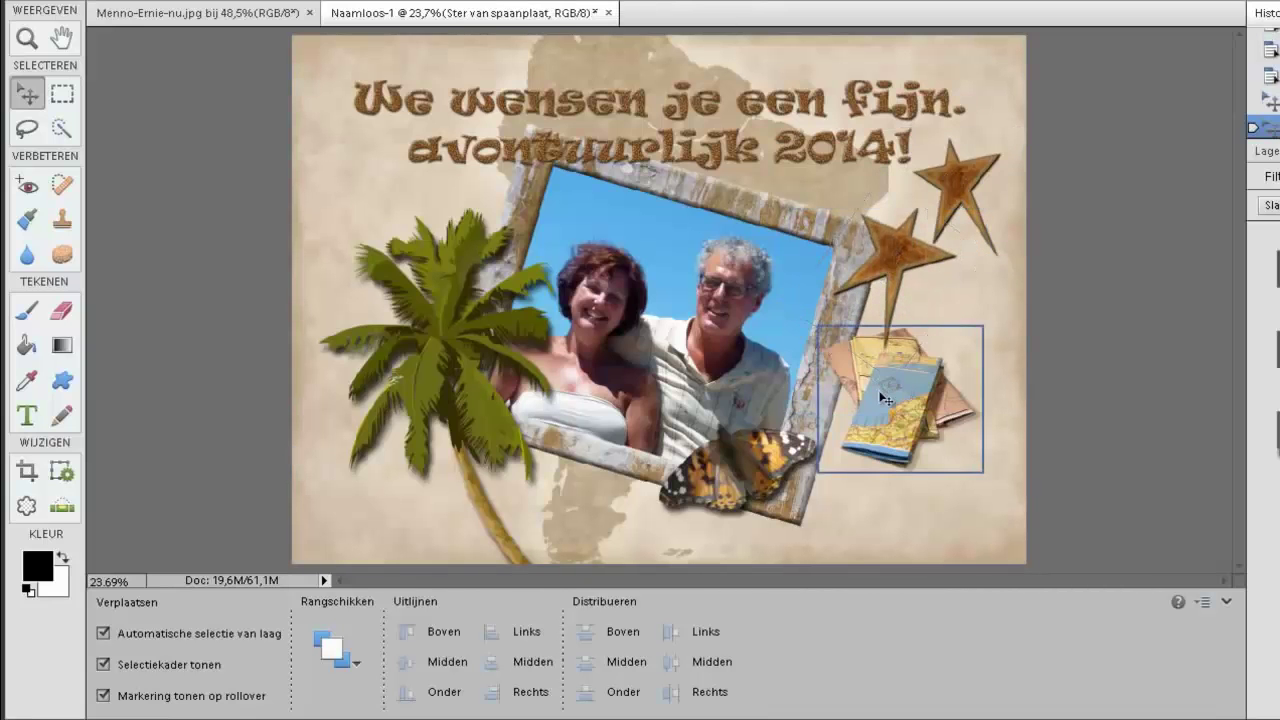
pyautogui.moveTo(717, 472); pyautogui.dragTo(712, 484)
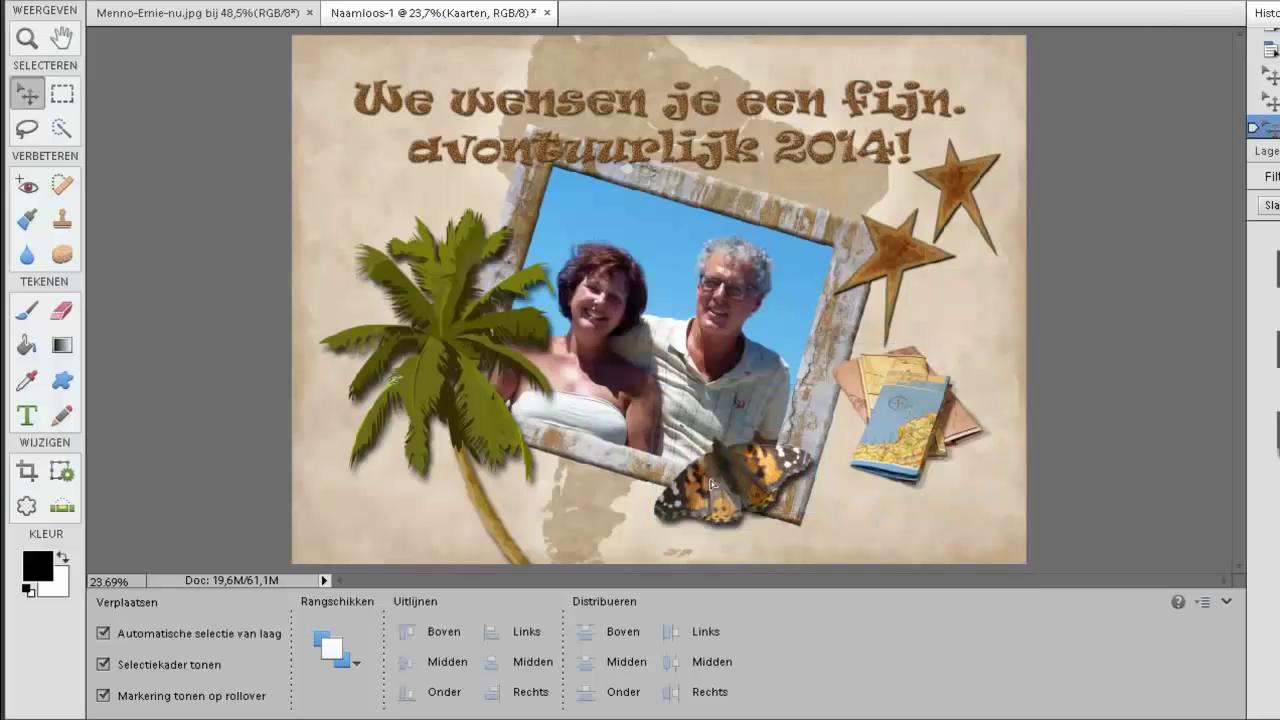
pyautogui.hotkey('ctrl', 'z')
pyautogui.click(706, 478)
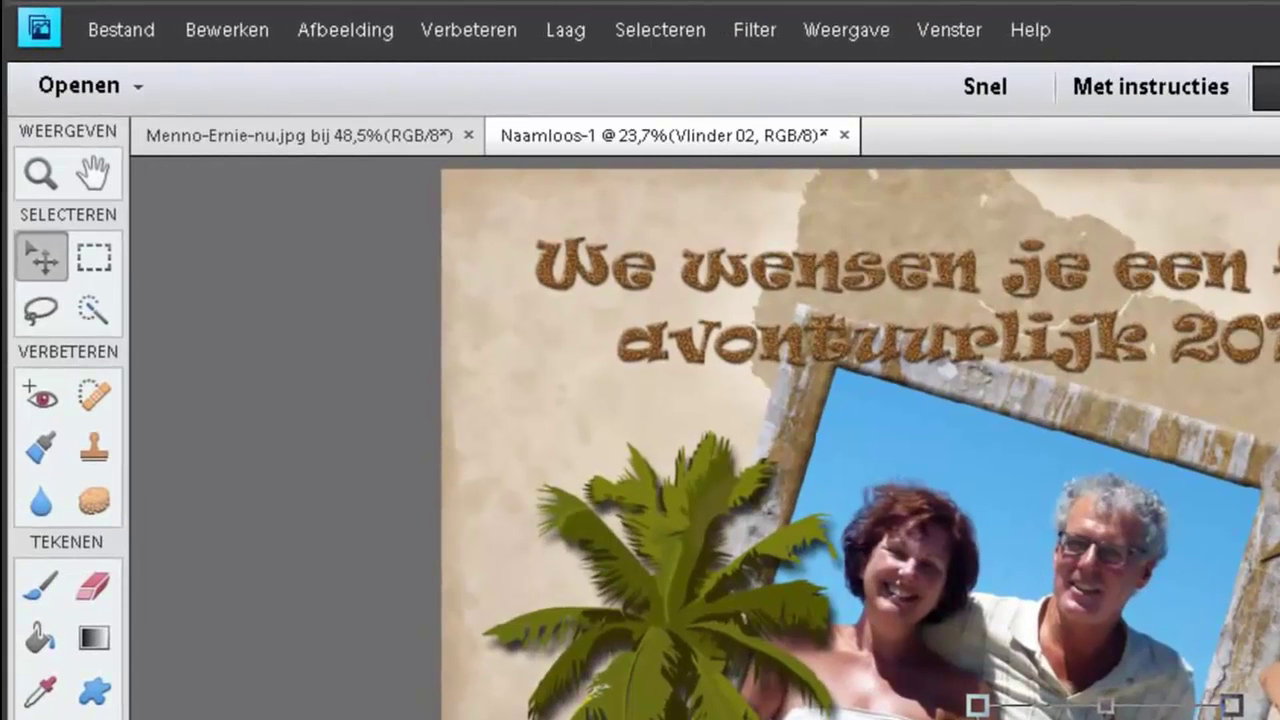
# Step: Show the grid, set Gridline Every to 60 pixels in Guides & Grid preferences, then hide it
pyautogui.click(862, 36)
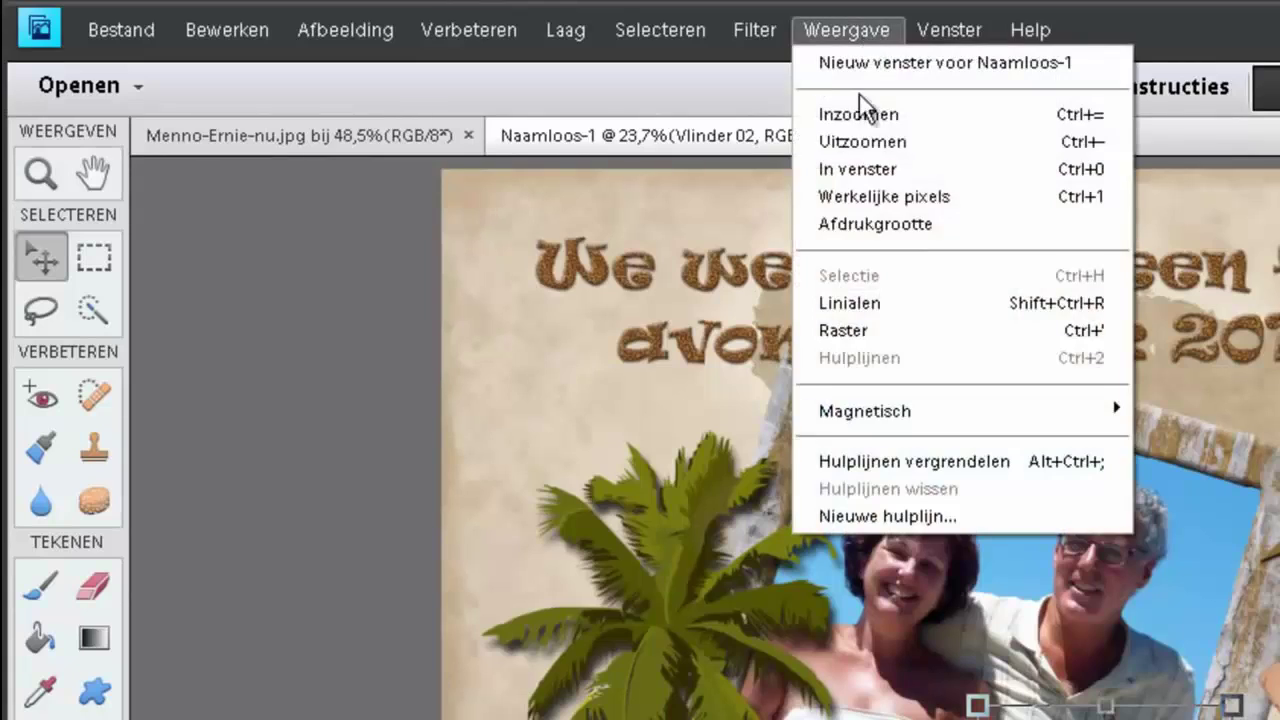
pyautogui.click(854, 329)
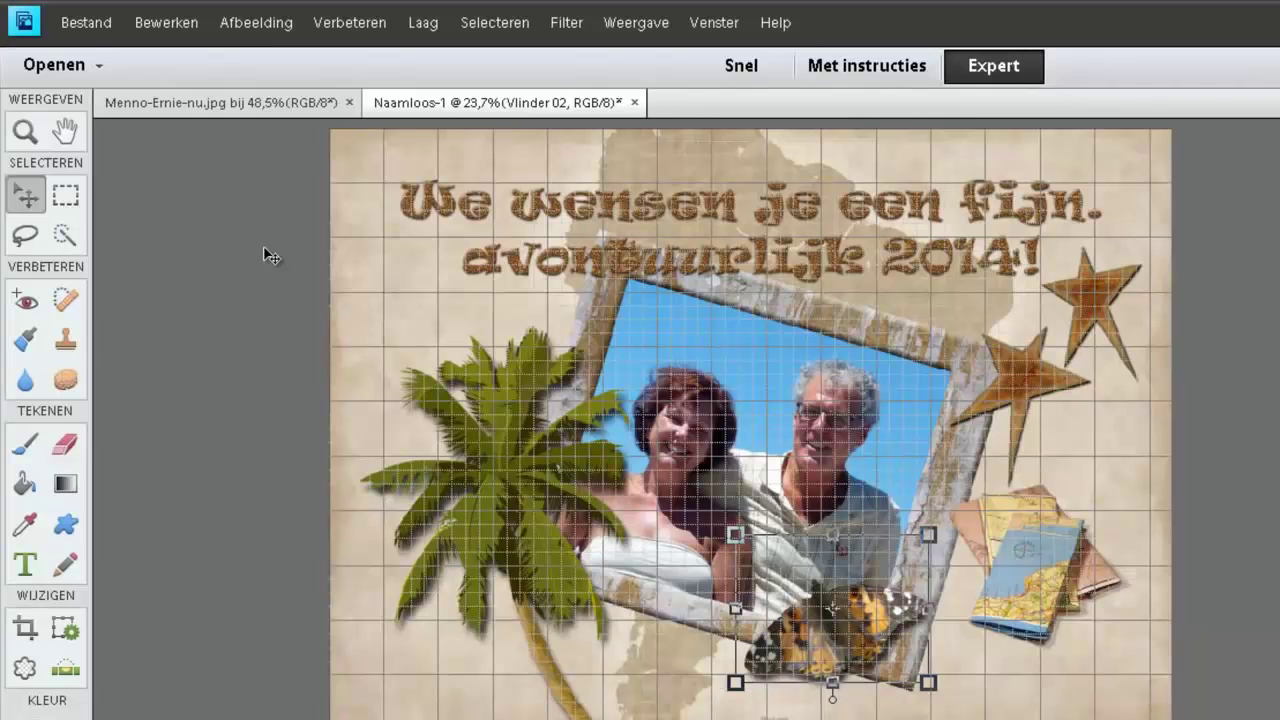
pyautogui.click(172, 24)
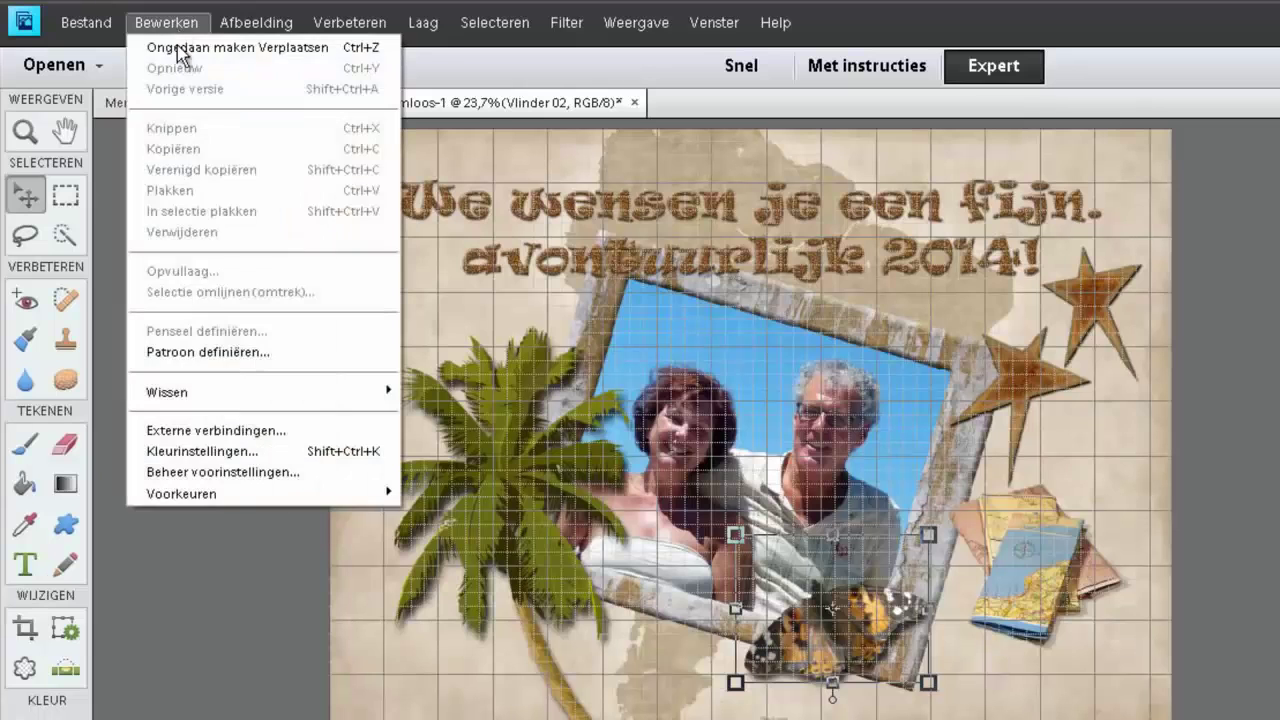
pyautogui.moveTo(200, 493)
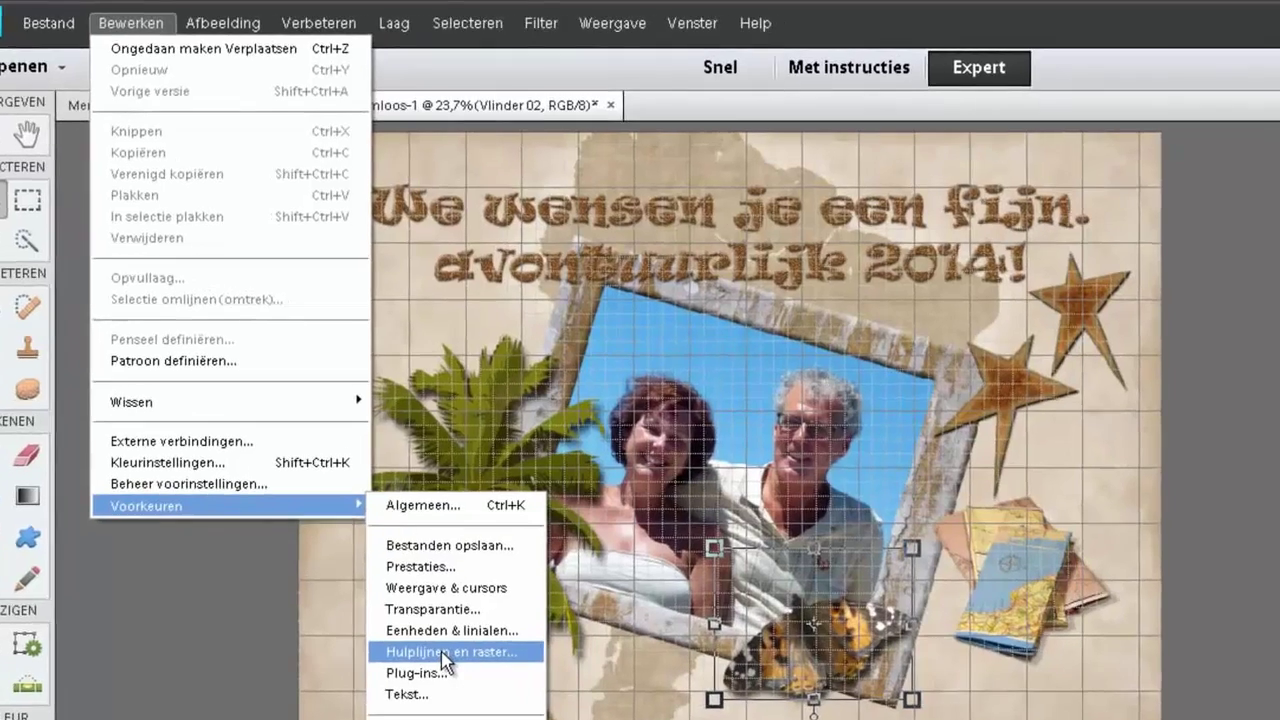
pyautogui.click(420, 636)
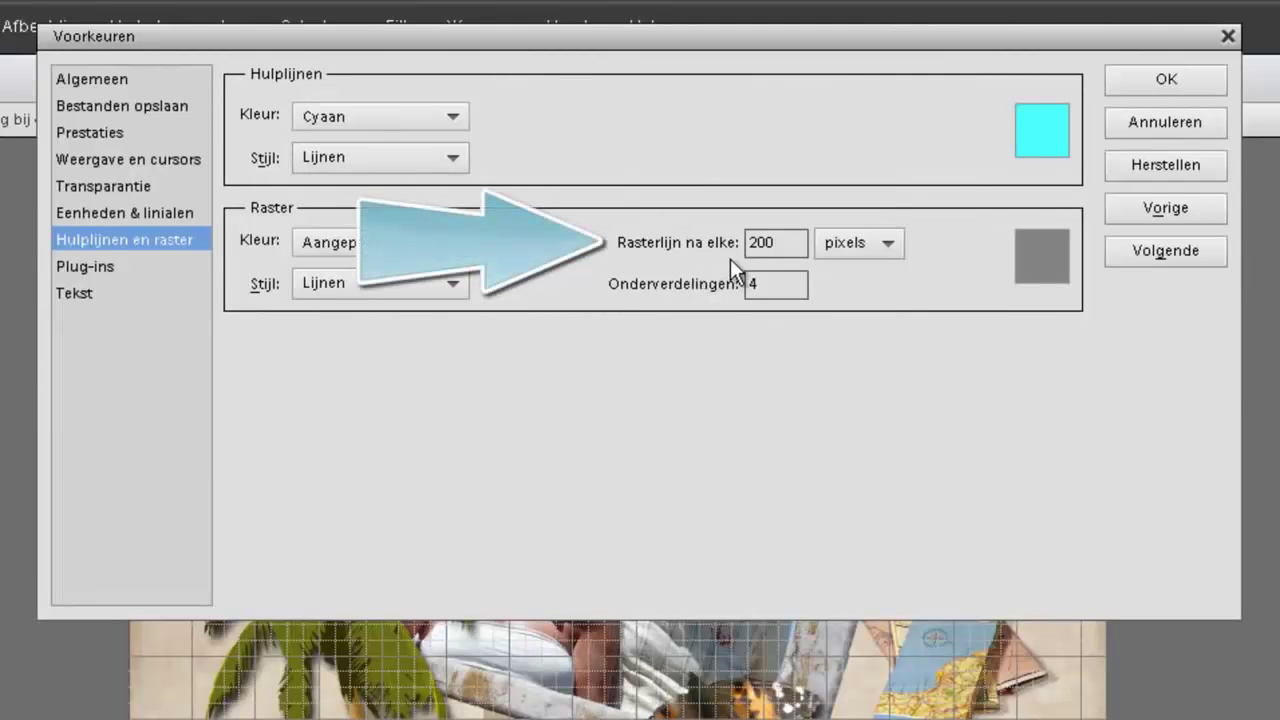
pyautogui.moveTo(780, 243); pyautogui.dragTo(747, 245)
pyautogui.write('60')
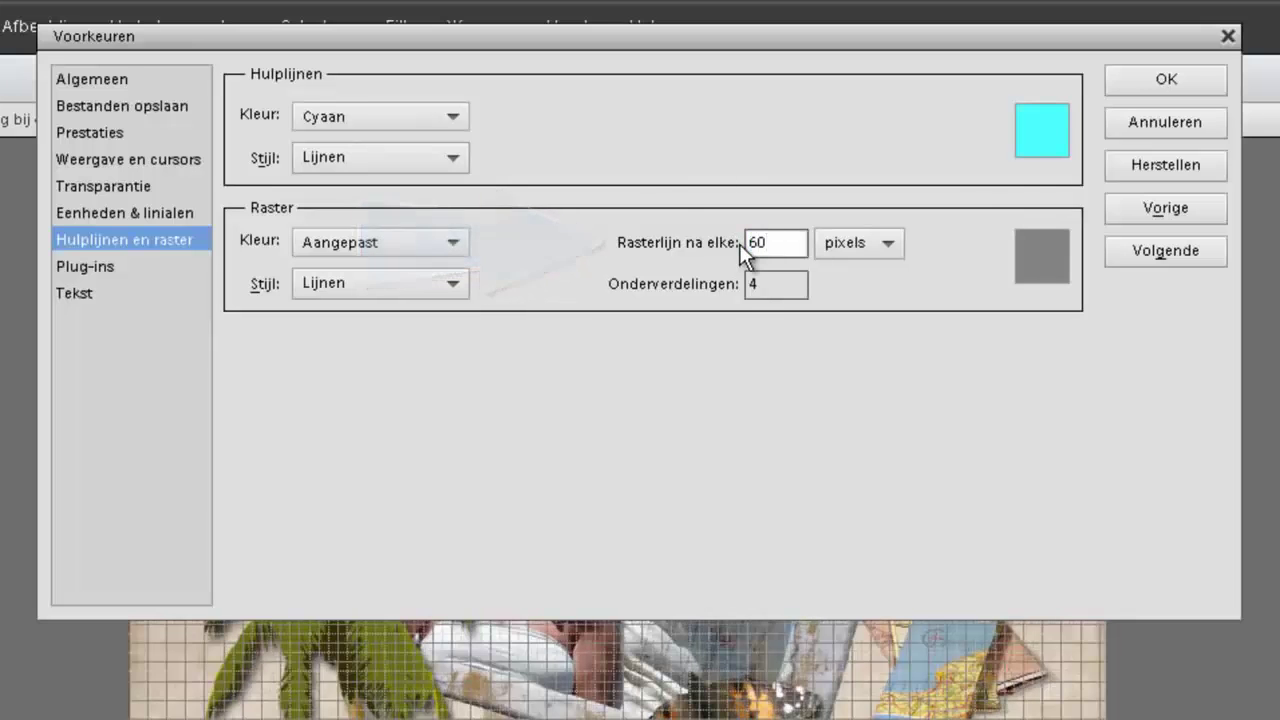
pyautogui.click(1120, 64)
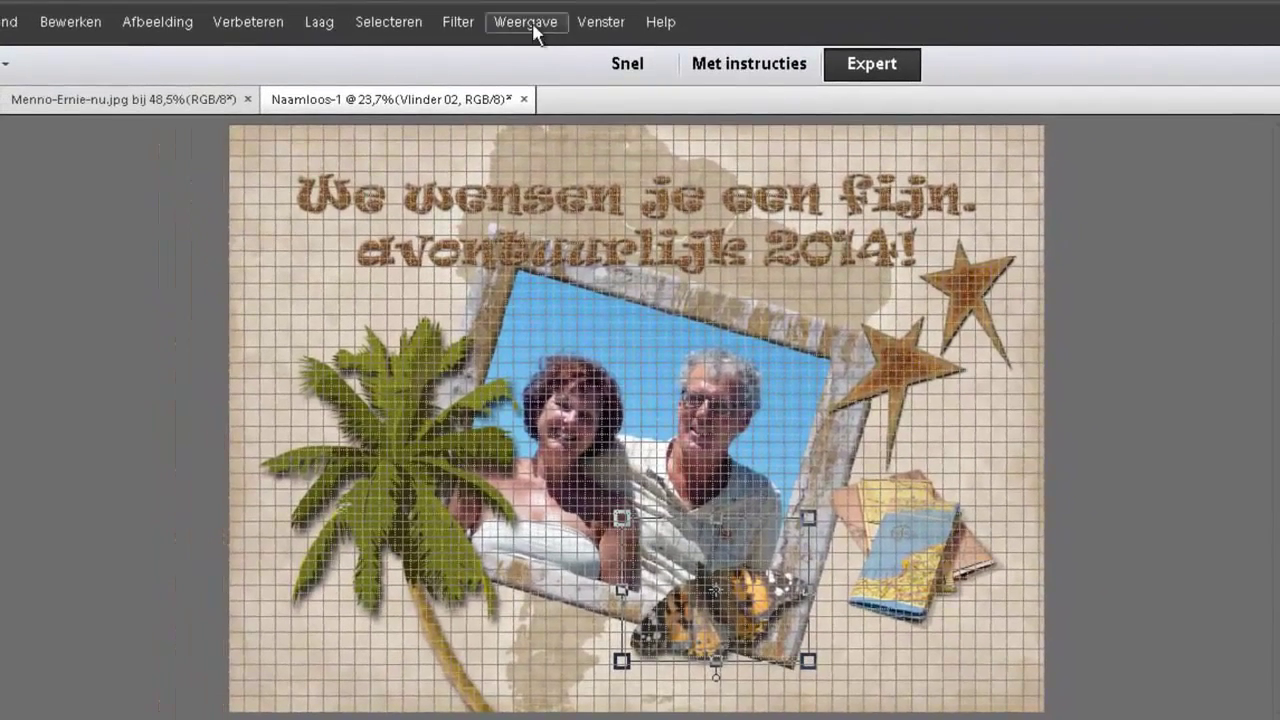
pyautogui.click(536, 24)
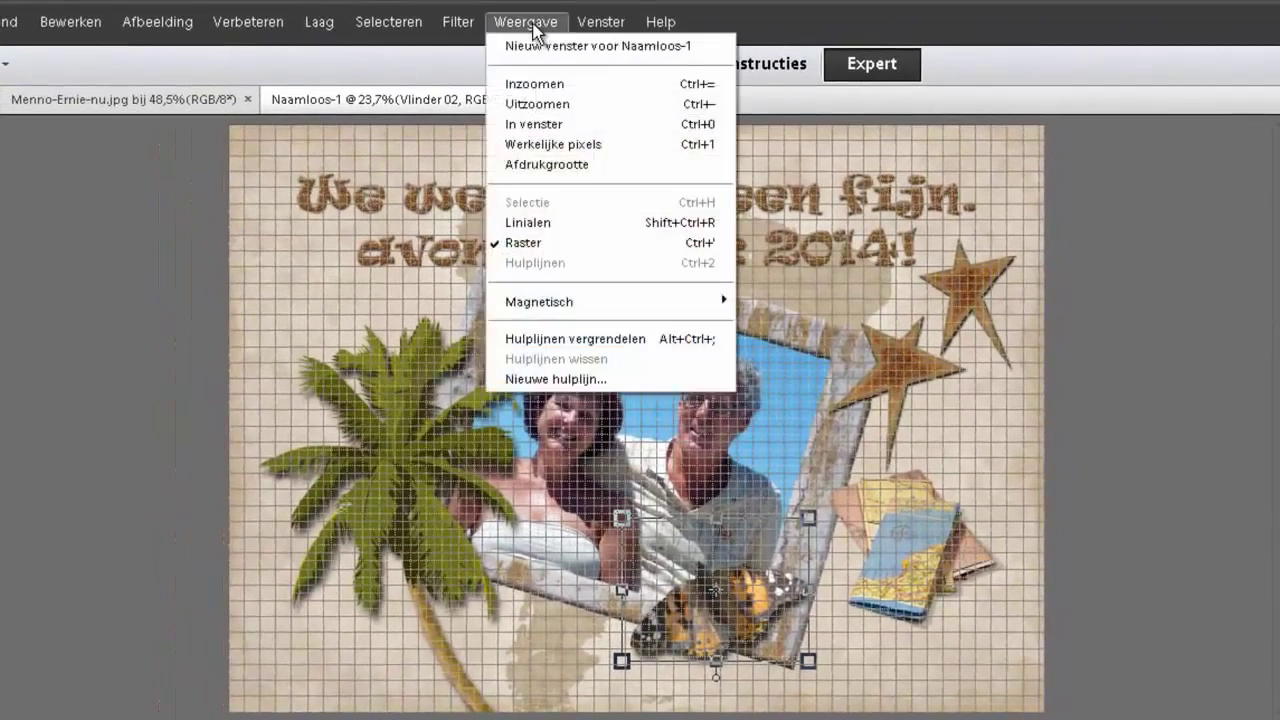
pyautogui.click(539, 242)
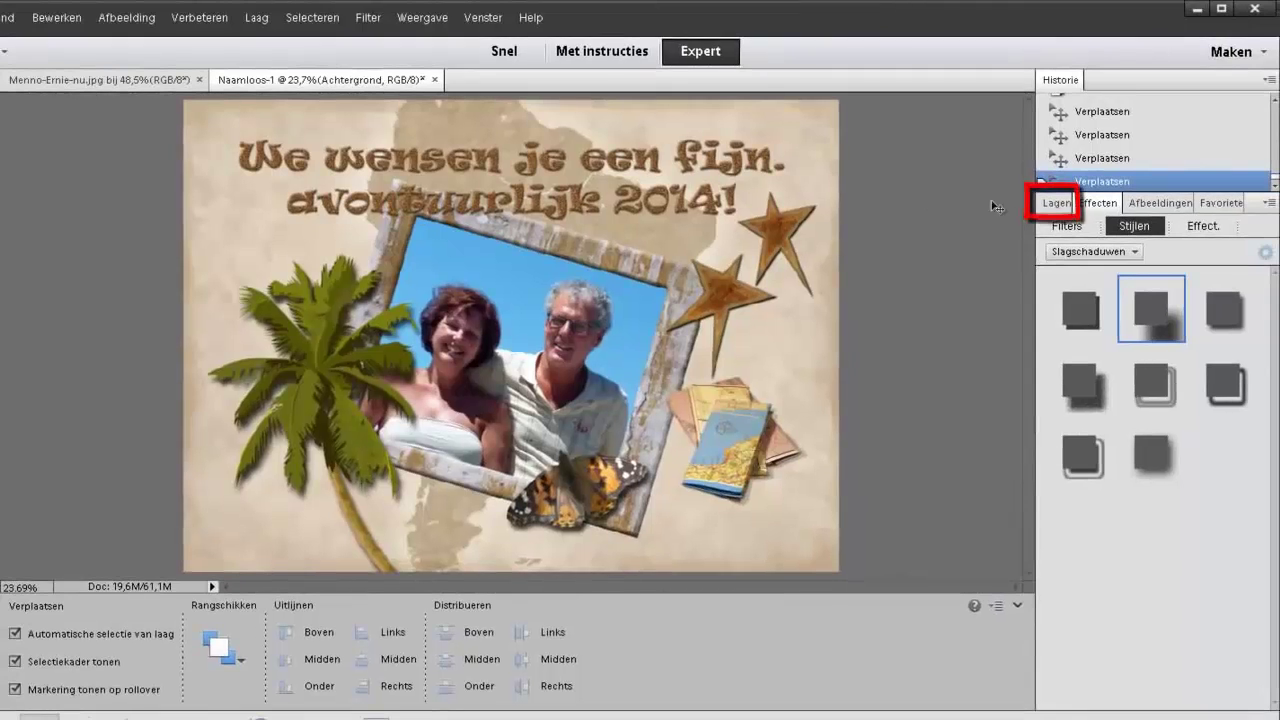
# Step: Select the map stack and send it backward behind the photo frame, then deselect
pyautogui.click(1061, 206)
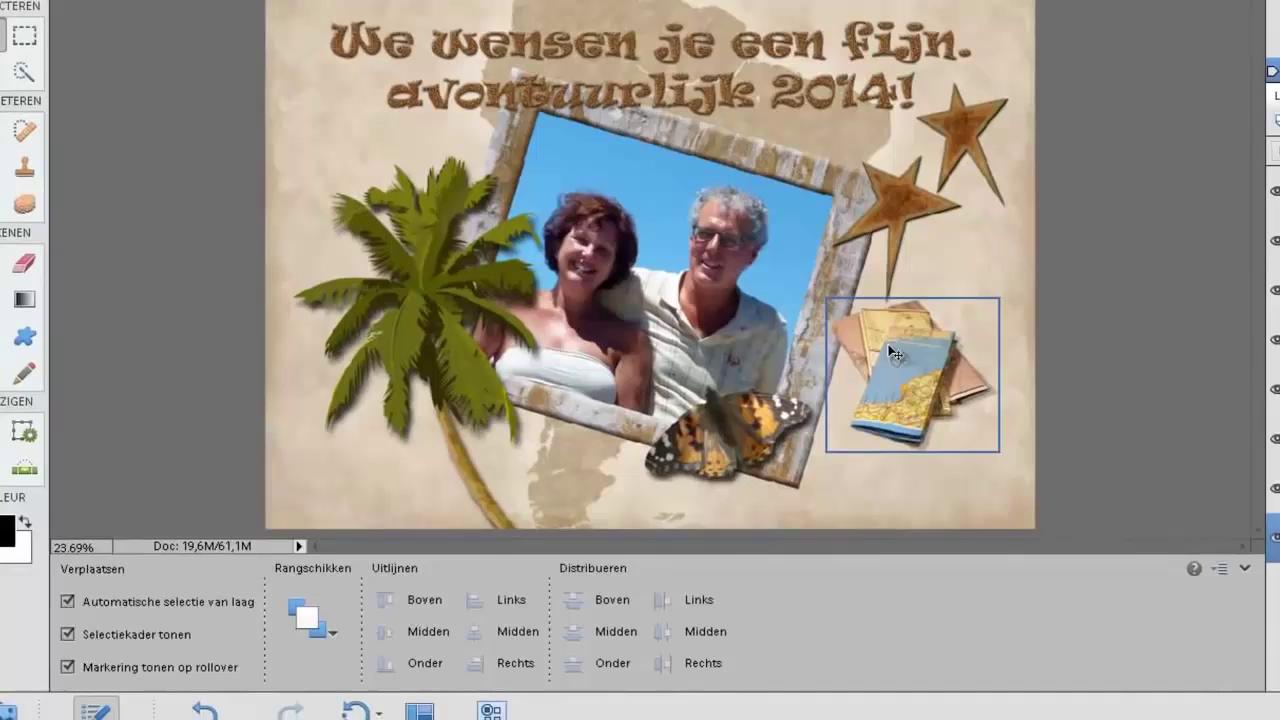
pyautogui.click(895, 354)
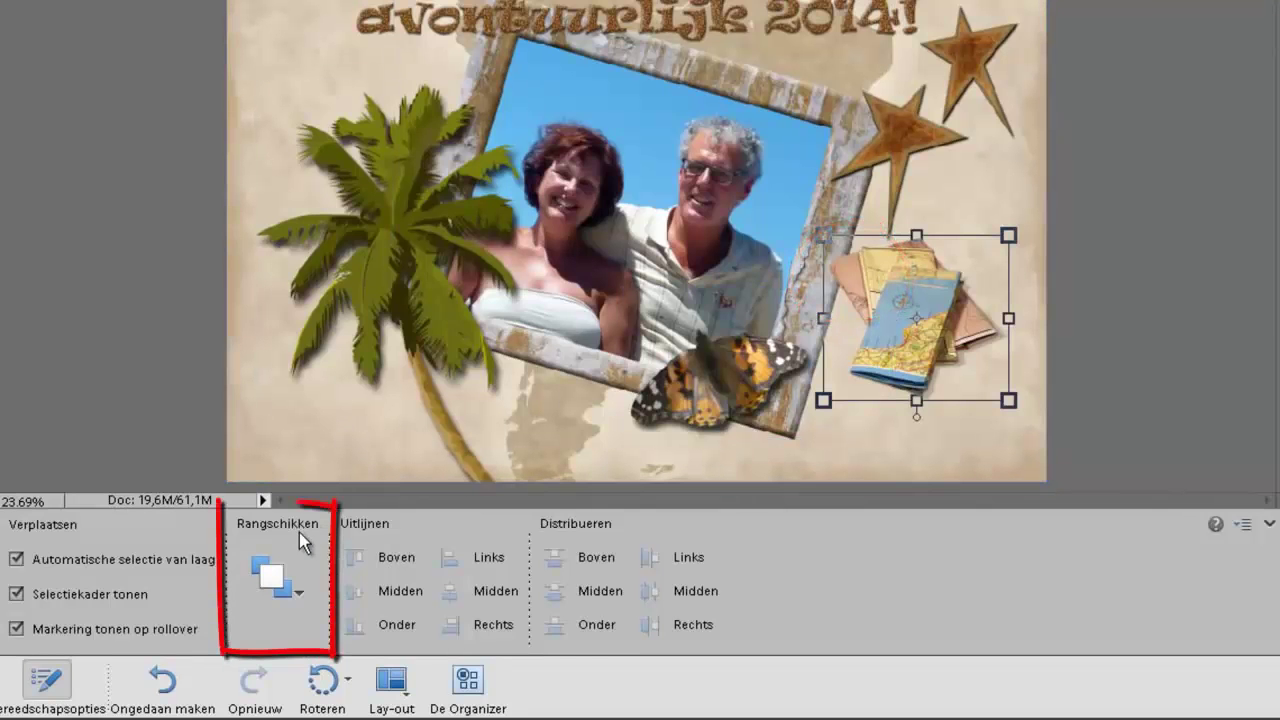
pyautogui.click(299, 594)
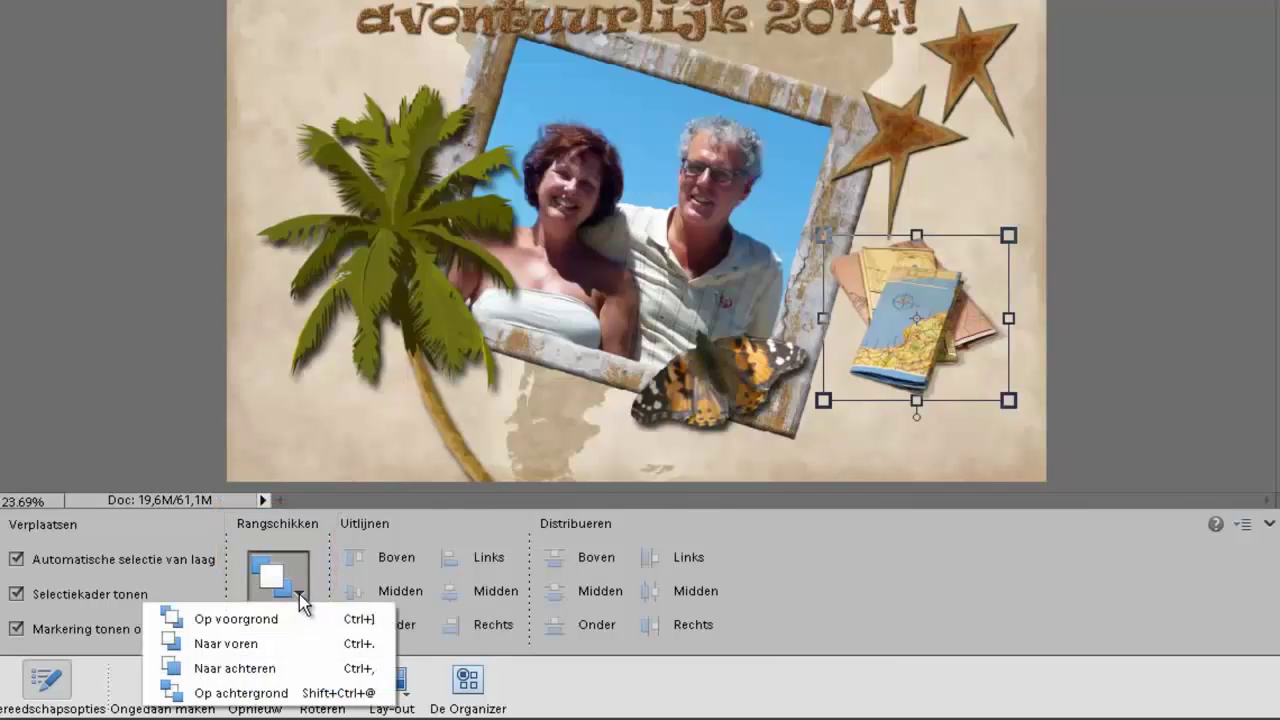
pyautogui.click(297, 670)
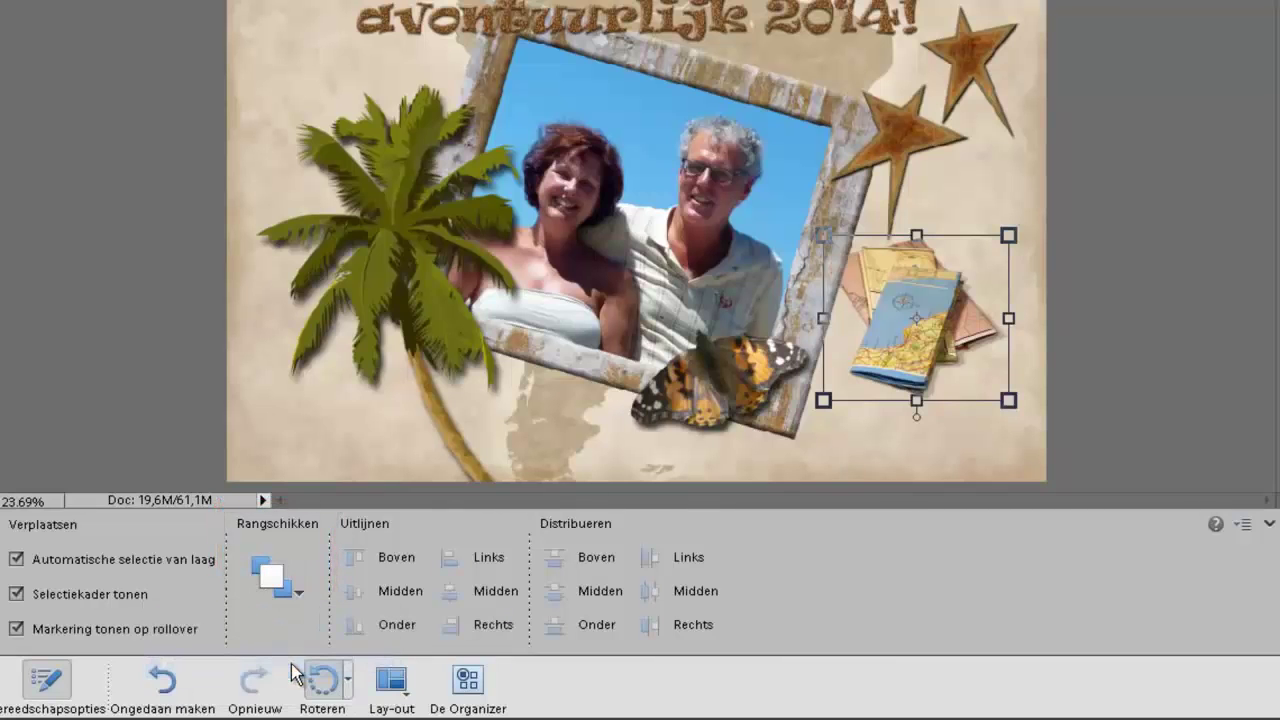
pyautogui.click(1140, 324)
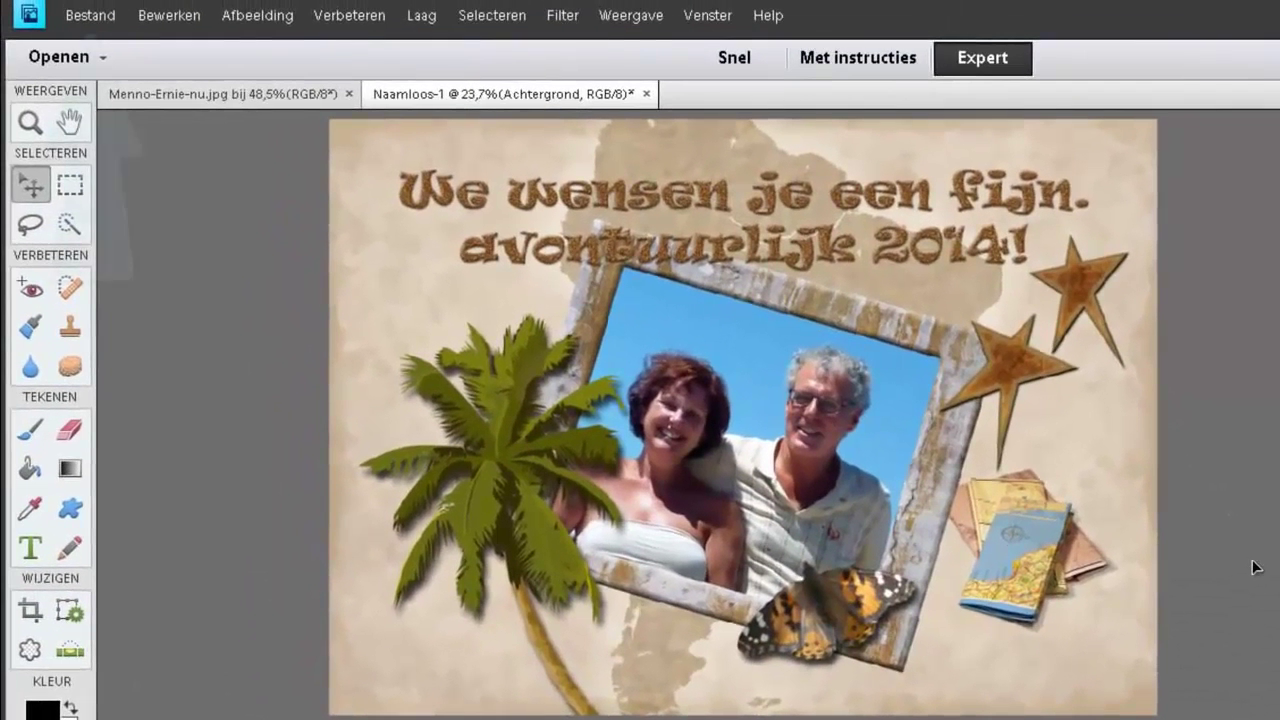
# Step: Save the card as JPEG 'Nieuwjaarskaart 2014' with quality 12, Maximum
pyautogui.click(92, 16)
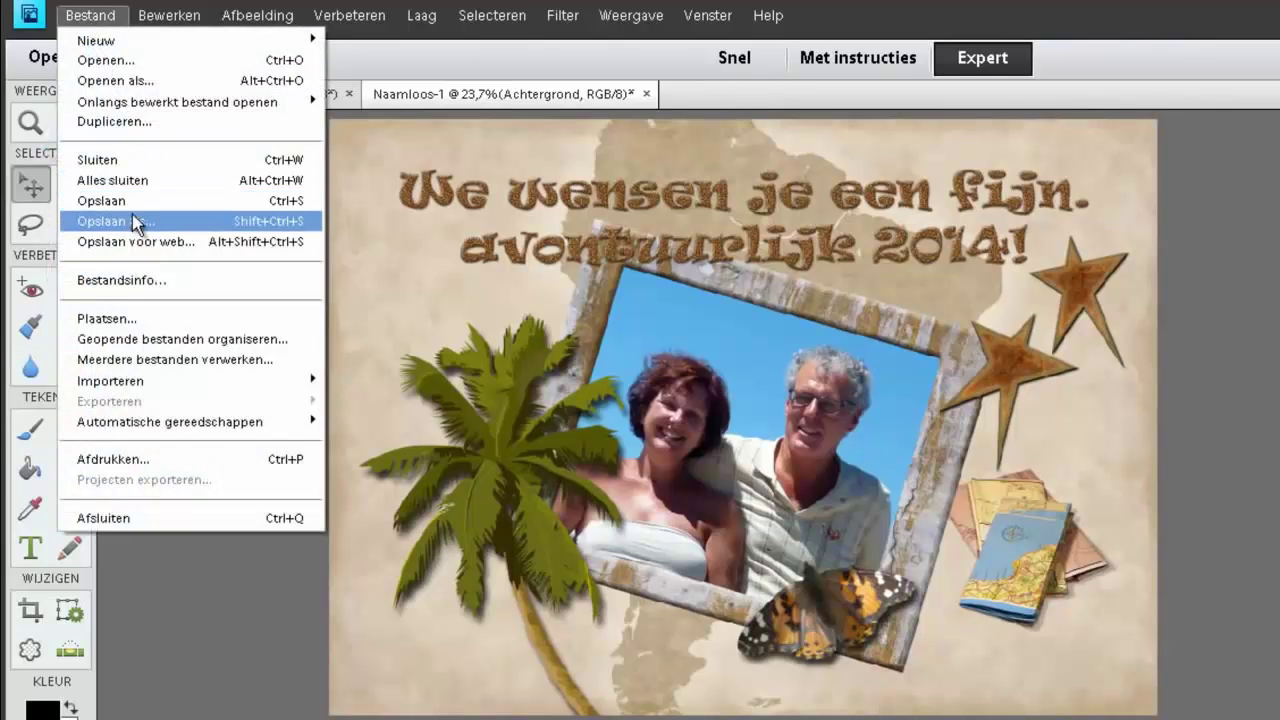
pyautogui.click(132, 219)
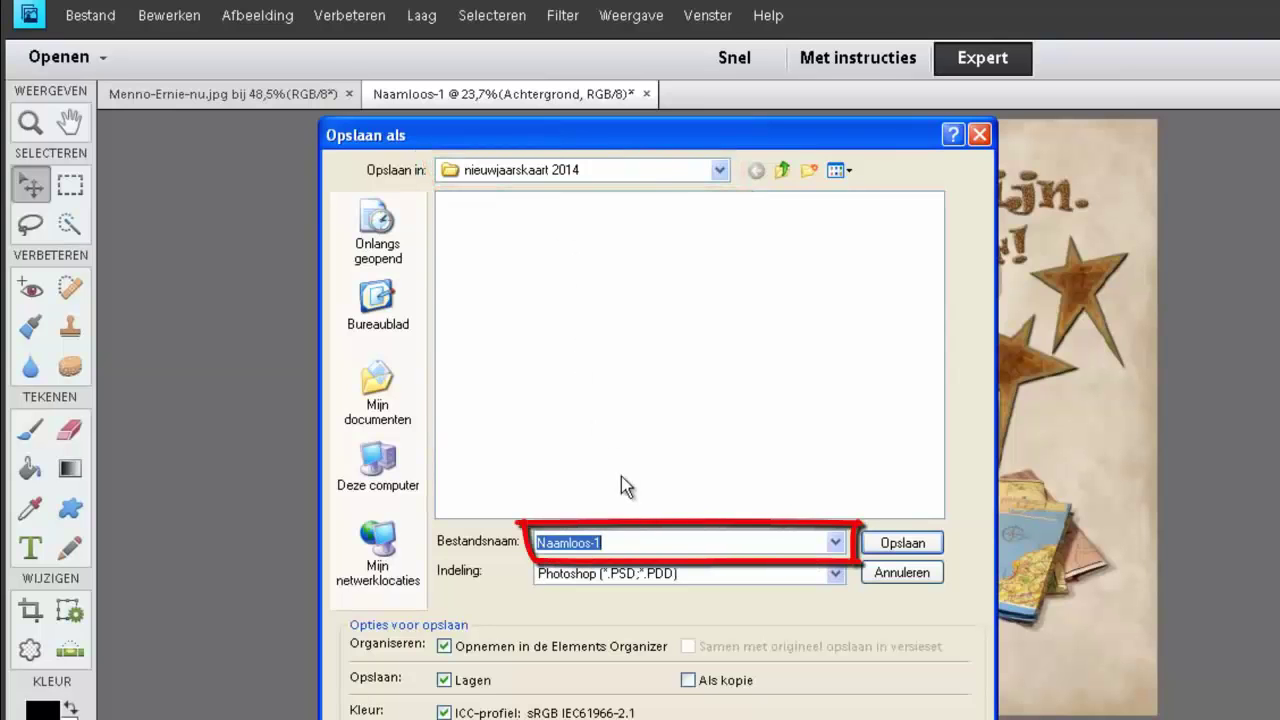
pyautogui.write('Nieuwjaarskaart')
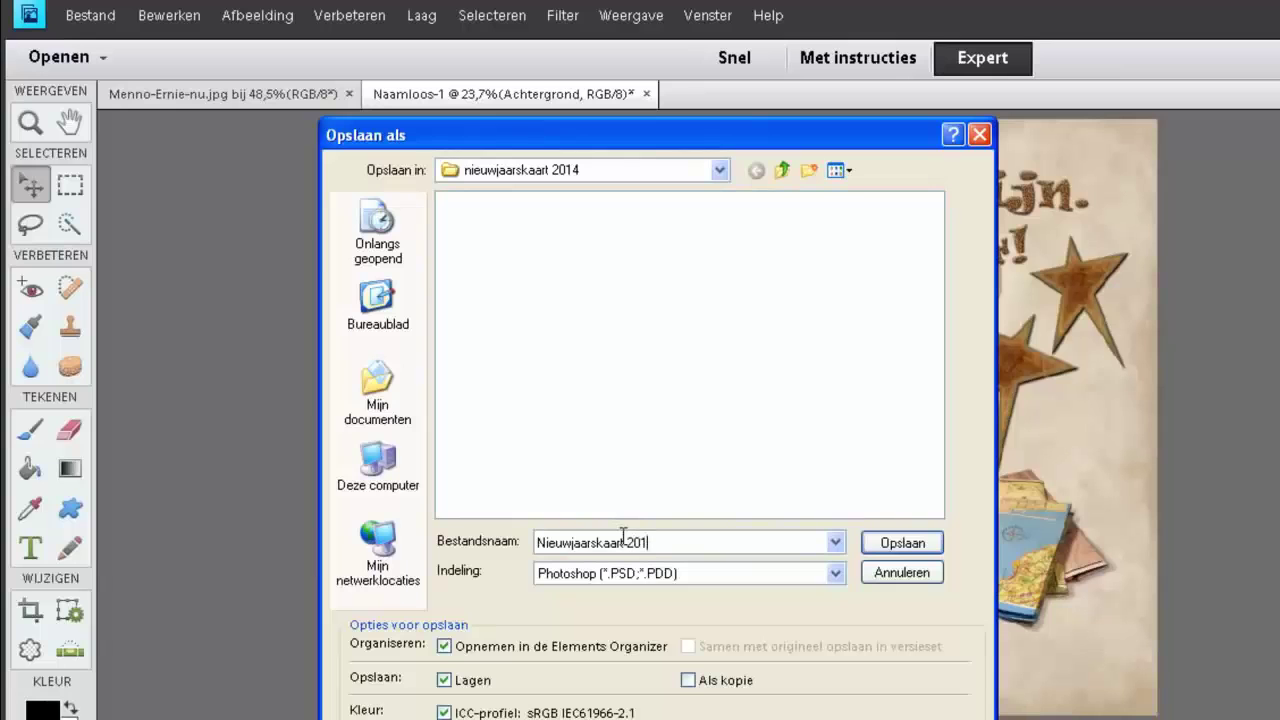
pyautogui.write('4')
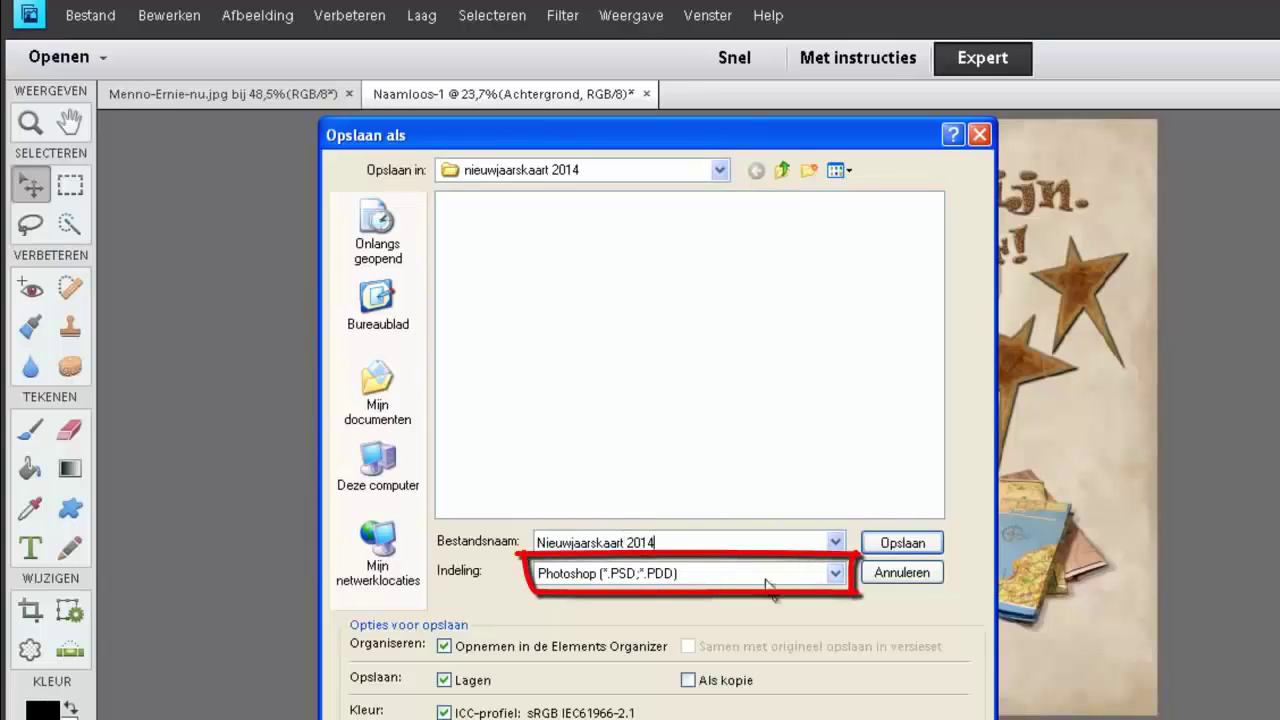
pyautogui.click(835, 574)
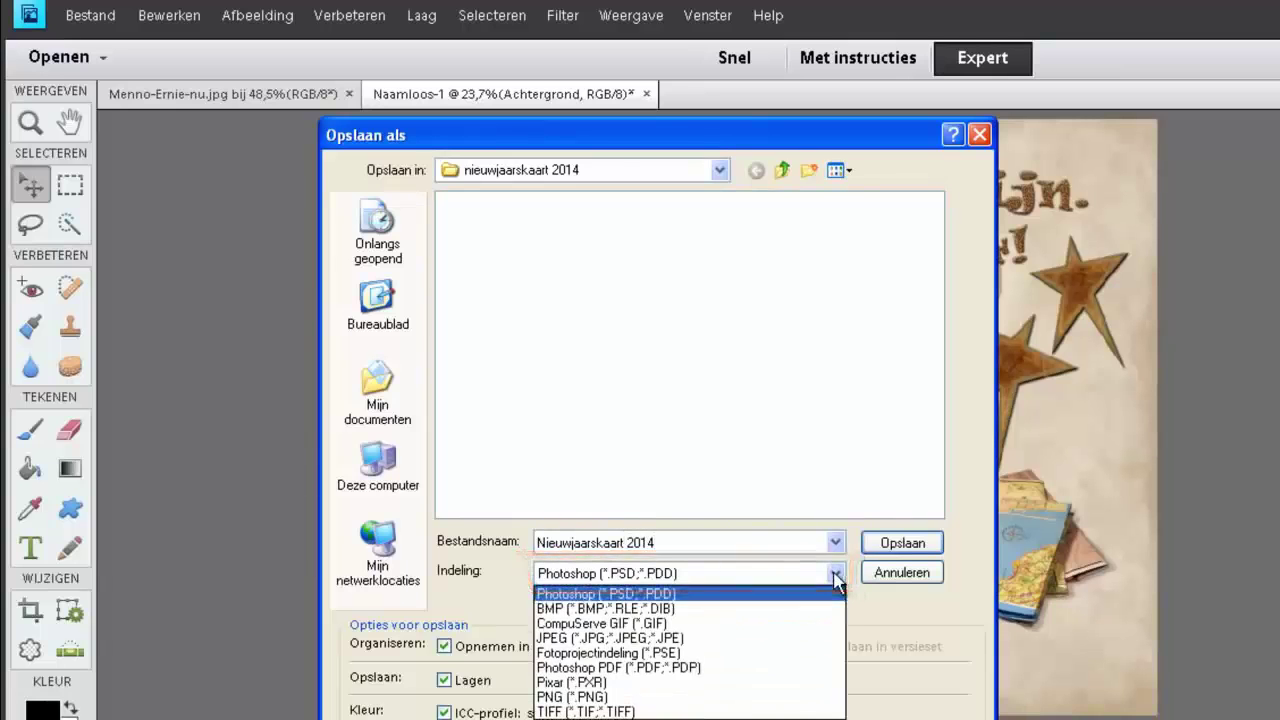
pyautogui.click(809, 638)
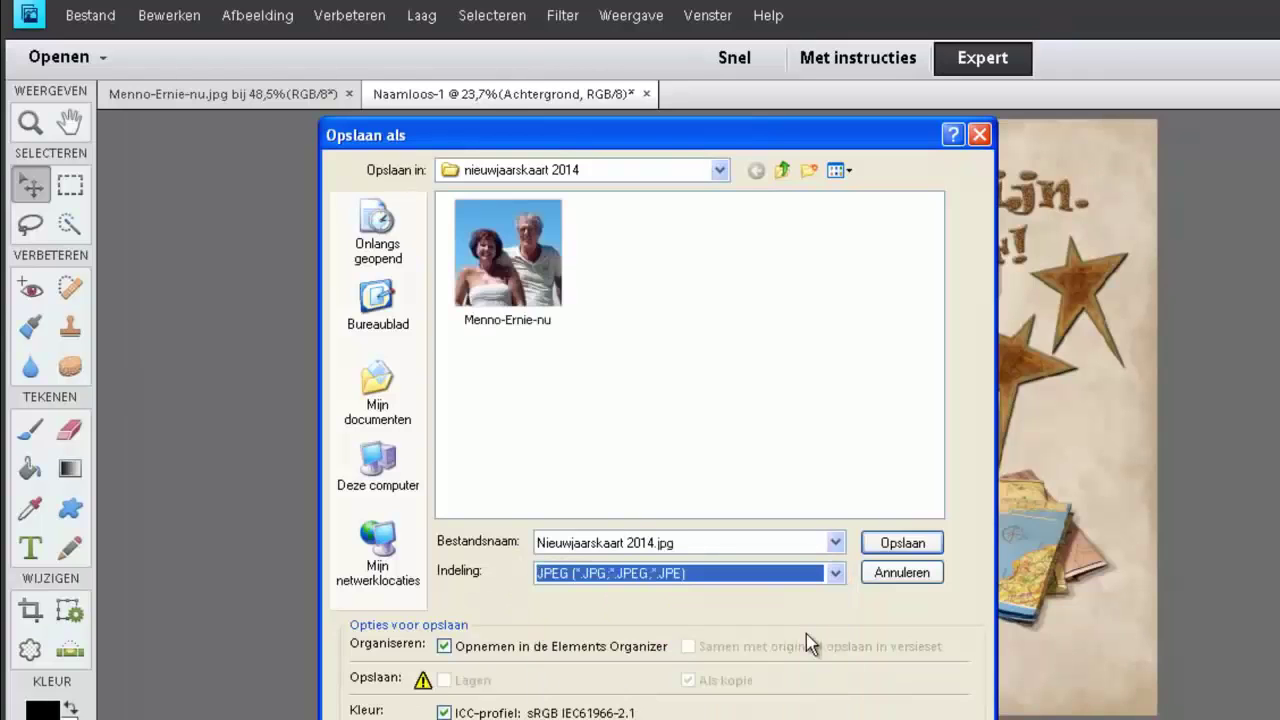
pyautogui.click(899, 553)
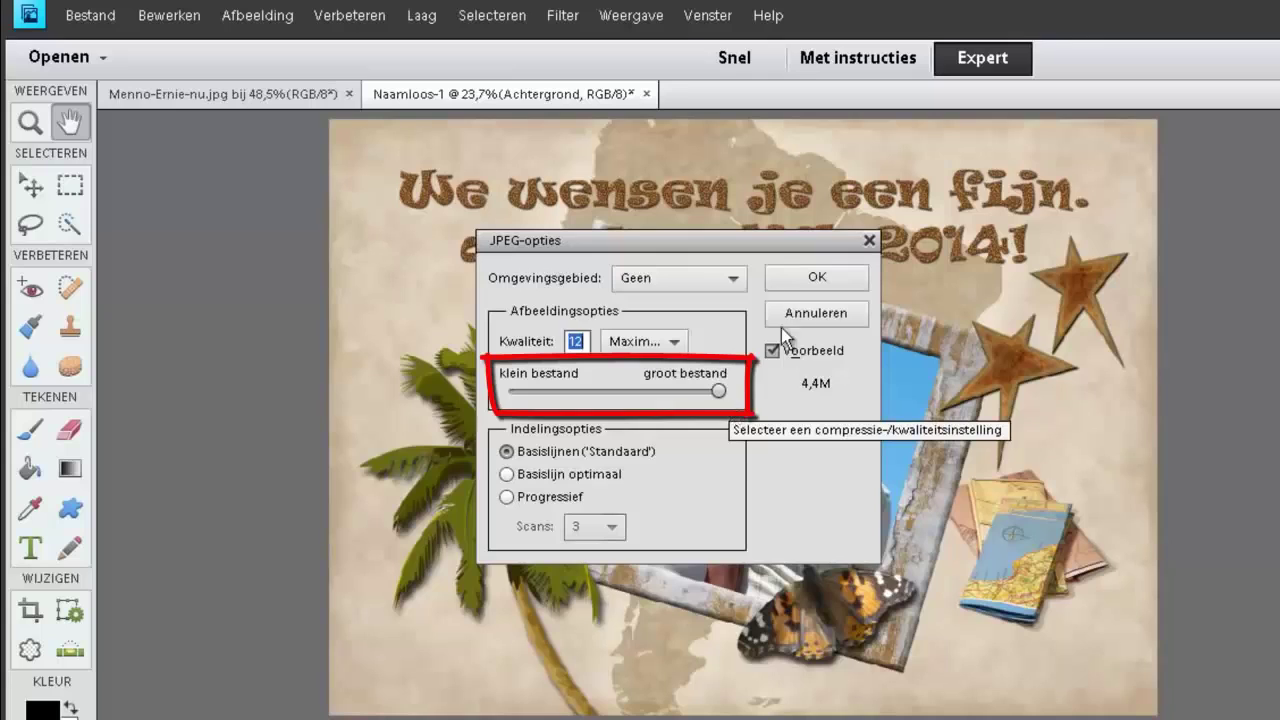
pyautogui.click(815, 281)
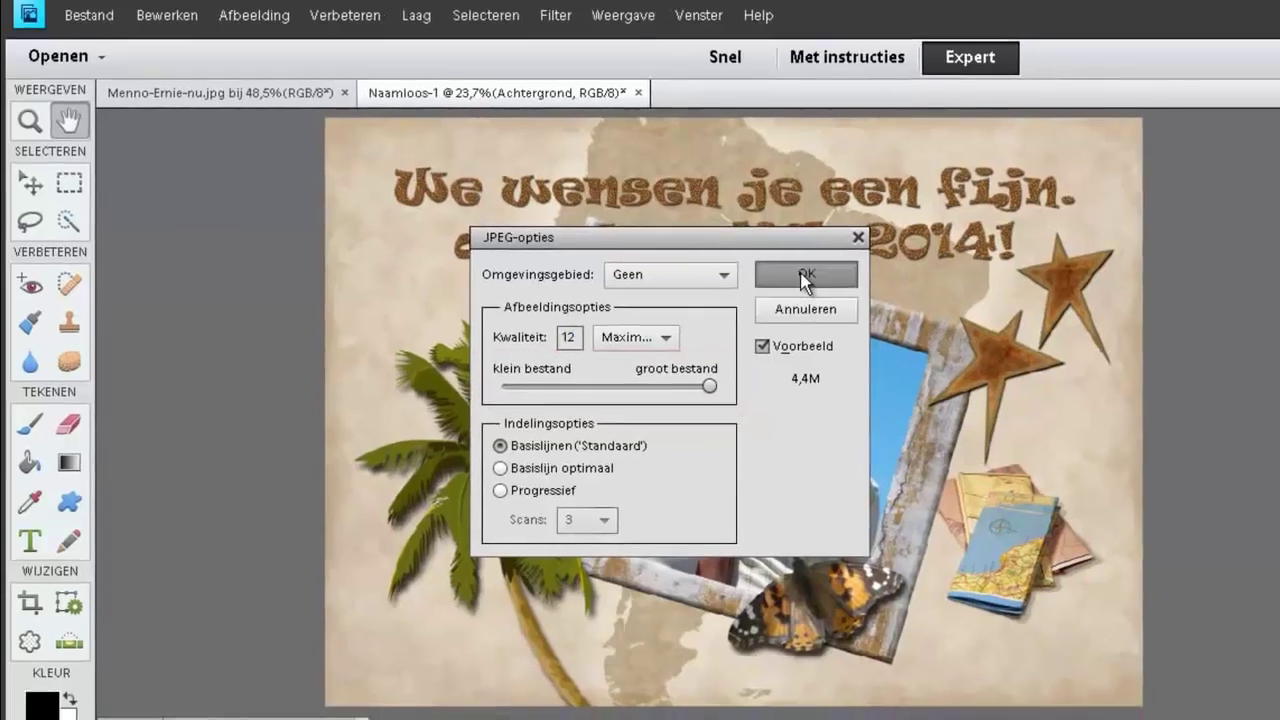